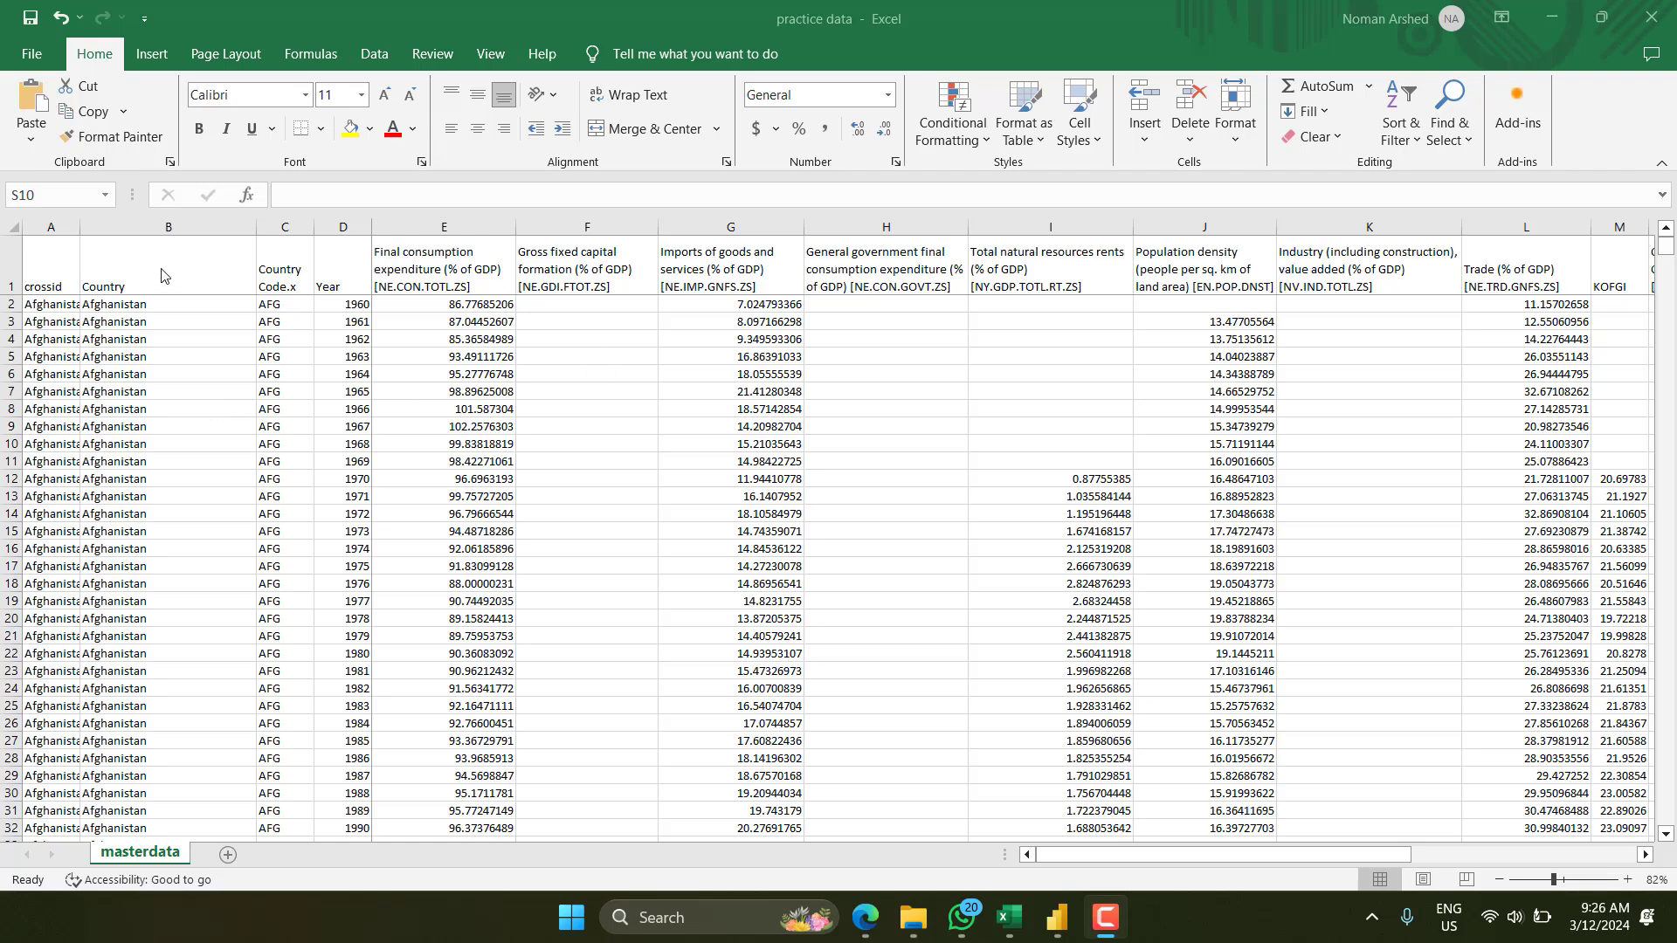
# Inspect the Year column and where the Albania rows begin in the practice data workbook.
pyautogui.click(139, 216)
pyautogui.click(342, 227)
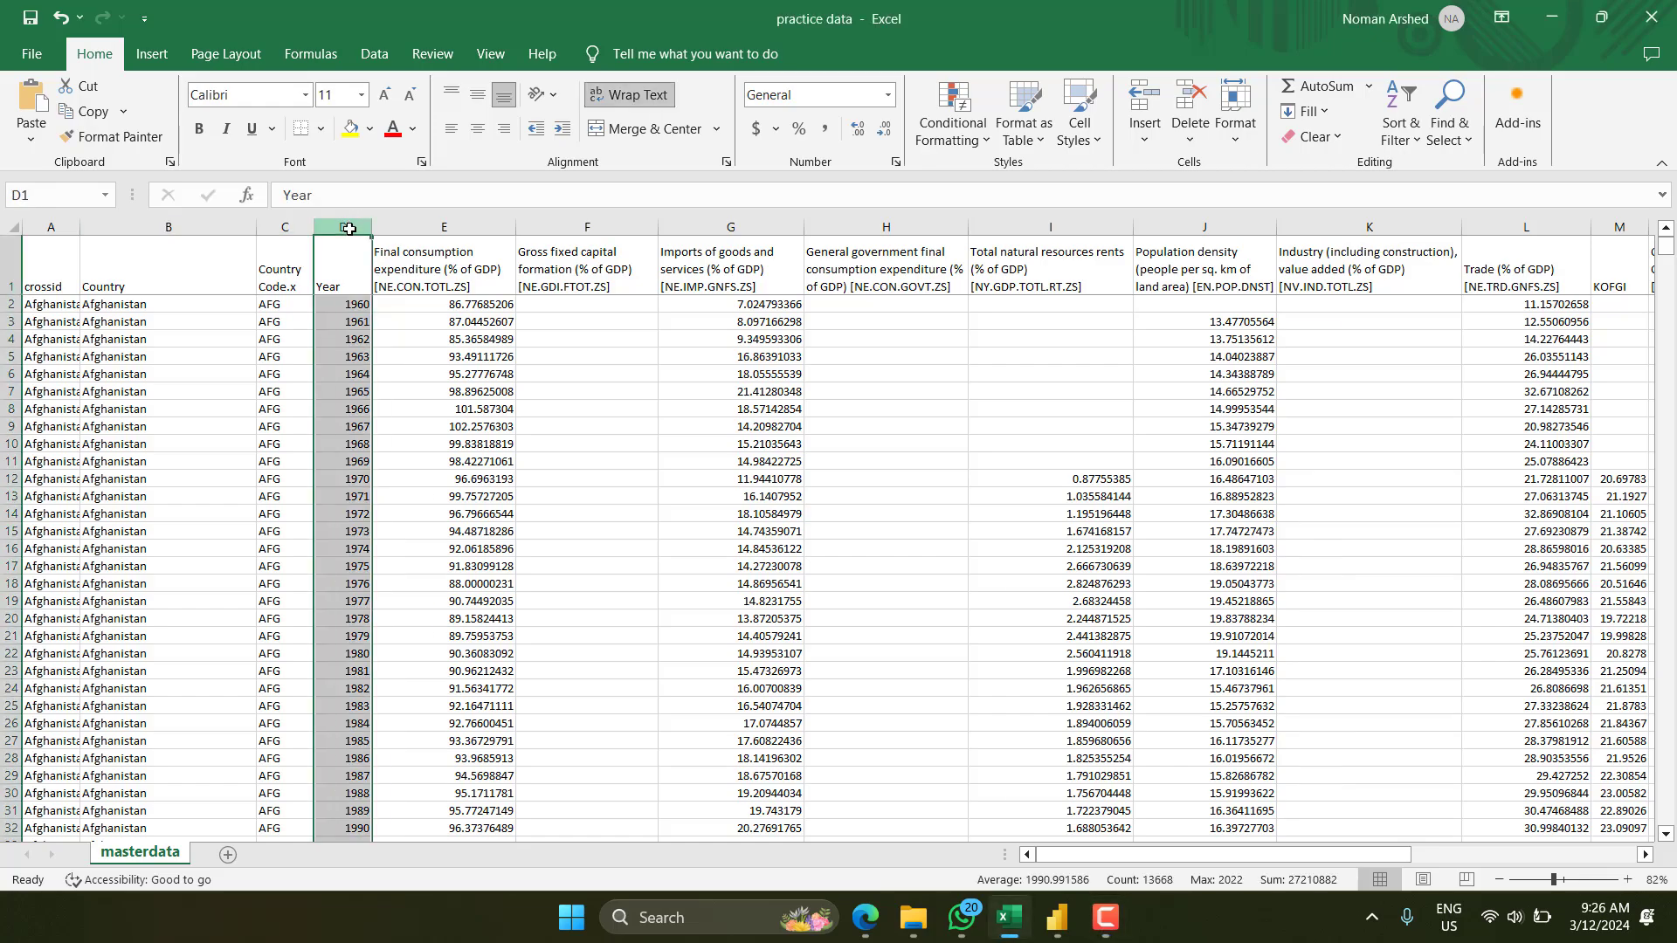
pyautogui.hscroll(7, 1035, 400)
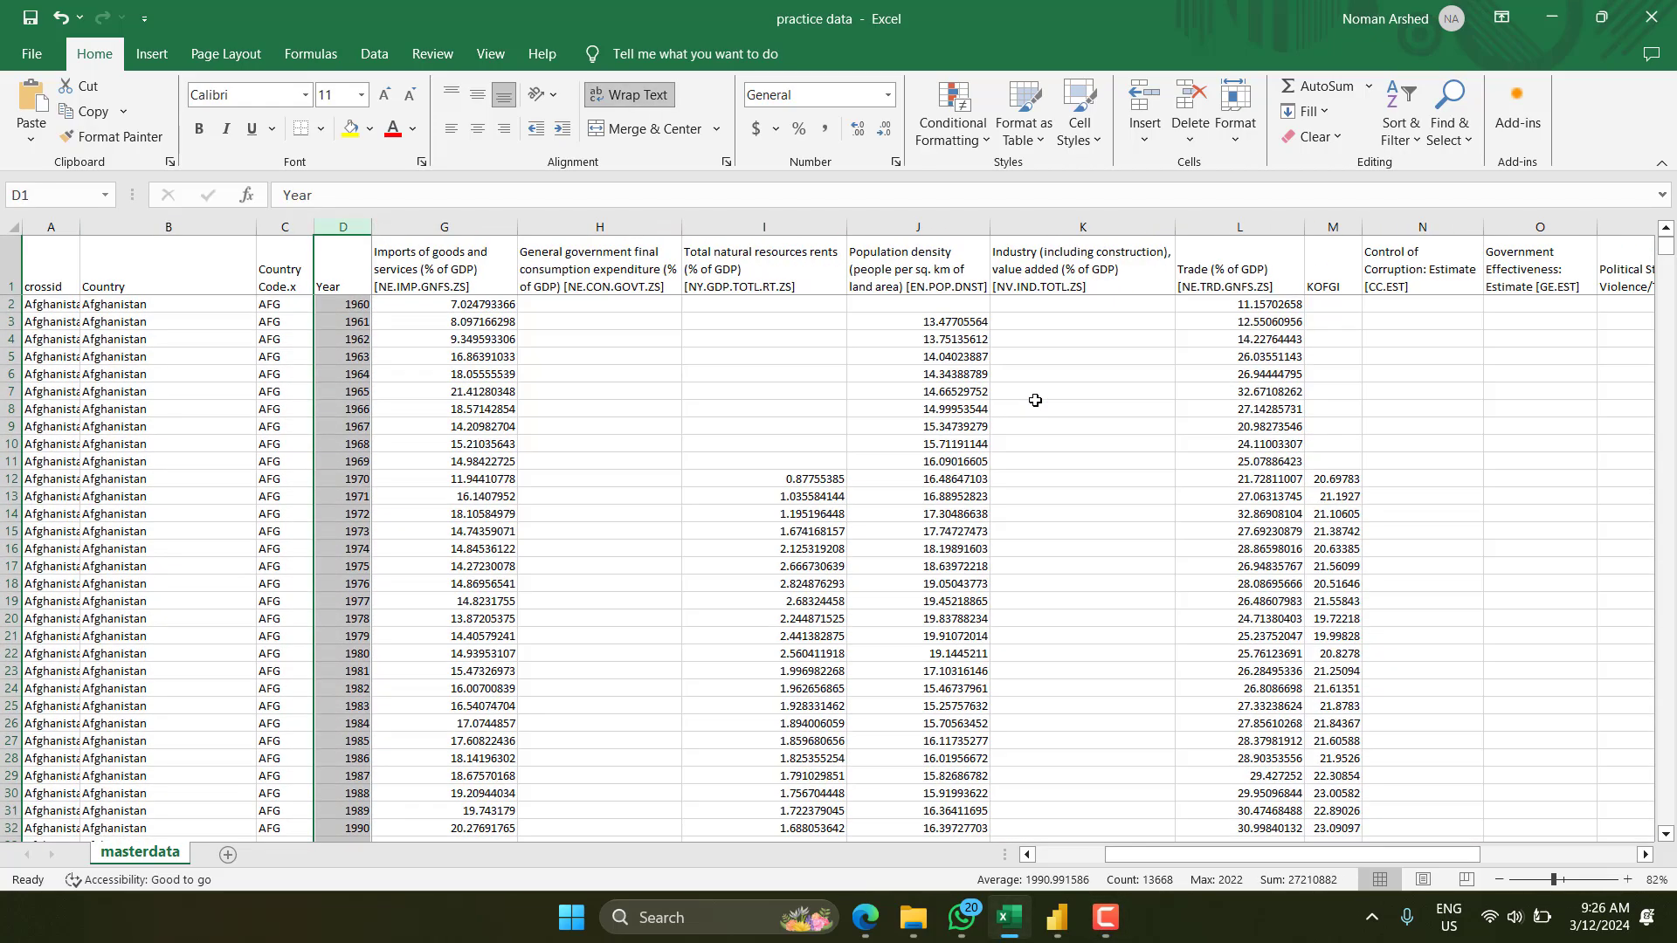
pyautogui.hscroll(-7, 1035, 401)
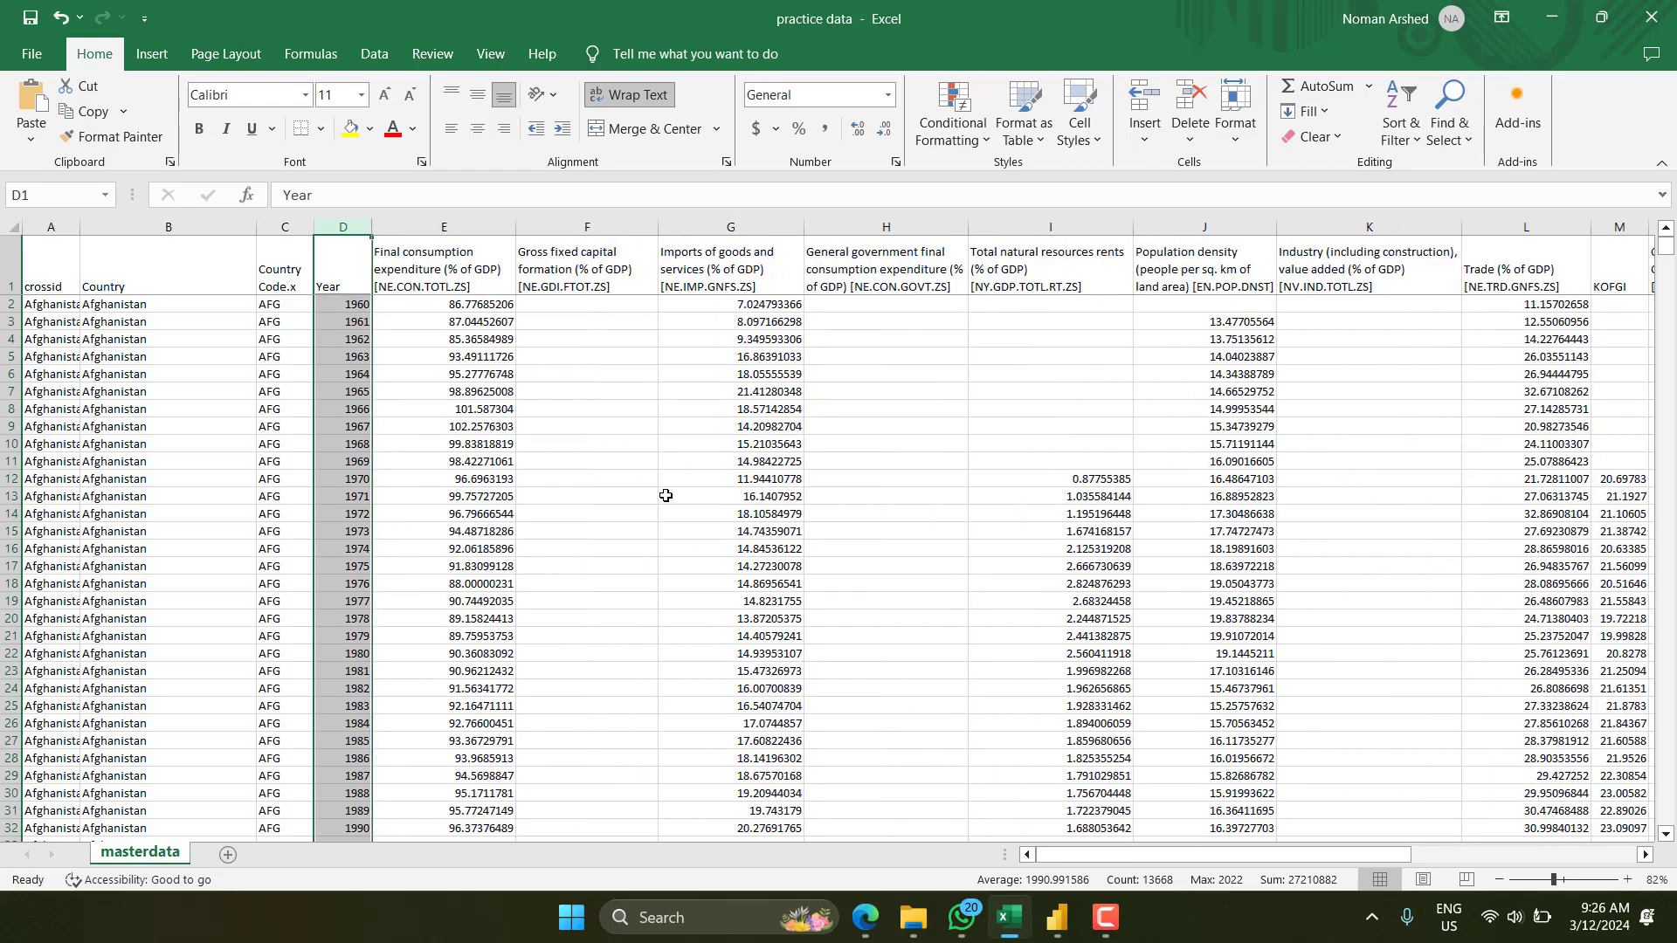
pyautogui.scroll(-10, 367, 644)
pyautogui.scroll(-7, 371, 653)
pyautogui.scroll(7, 183, 343)
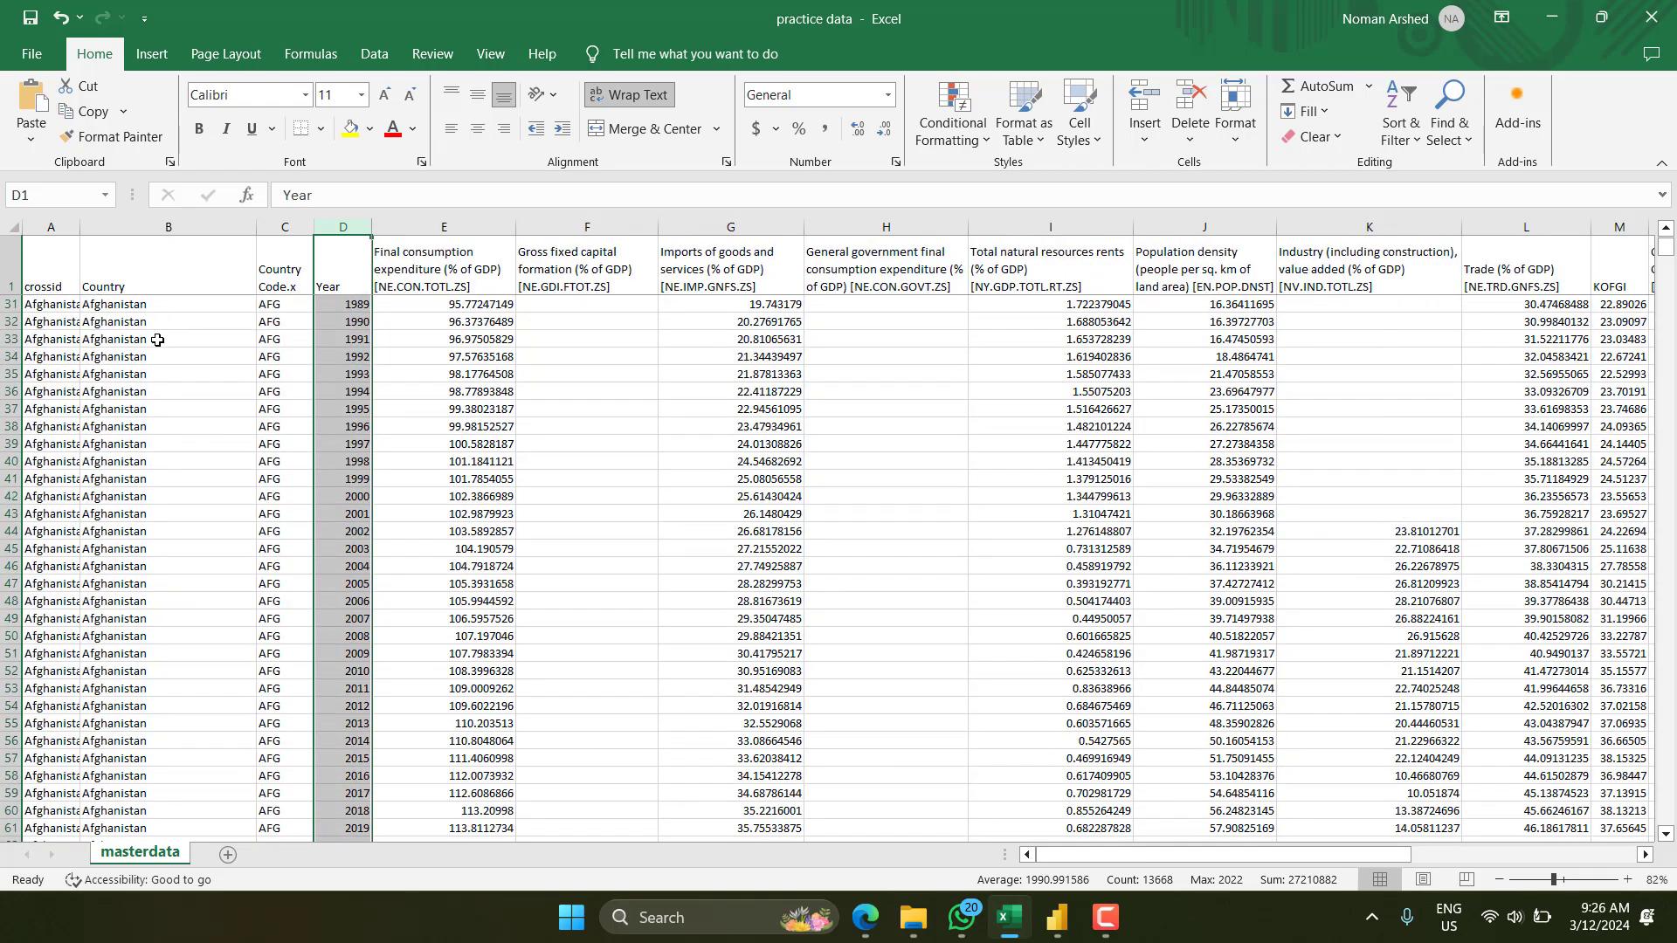
pyautogui.scroll(-1, 157, 340)
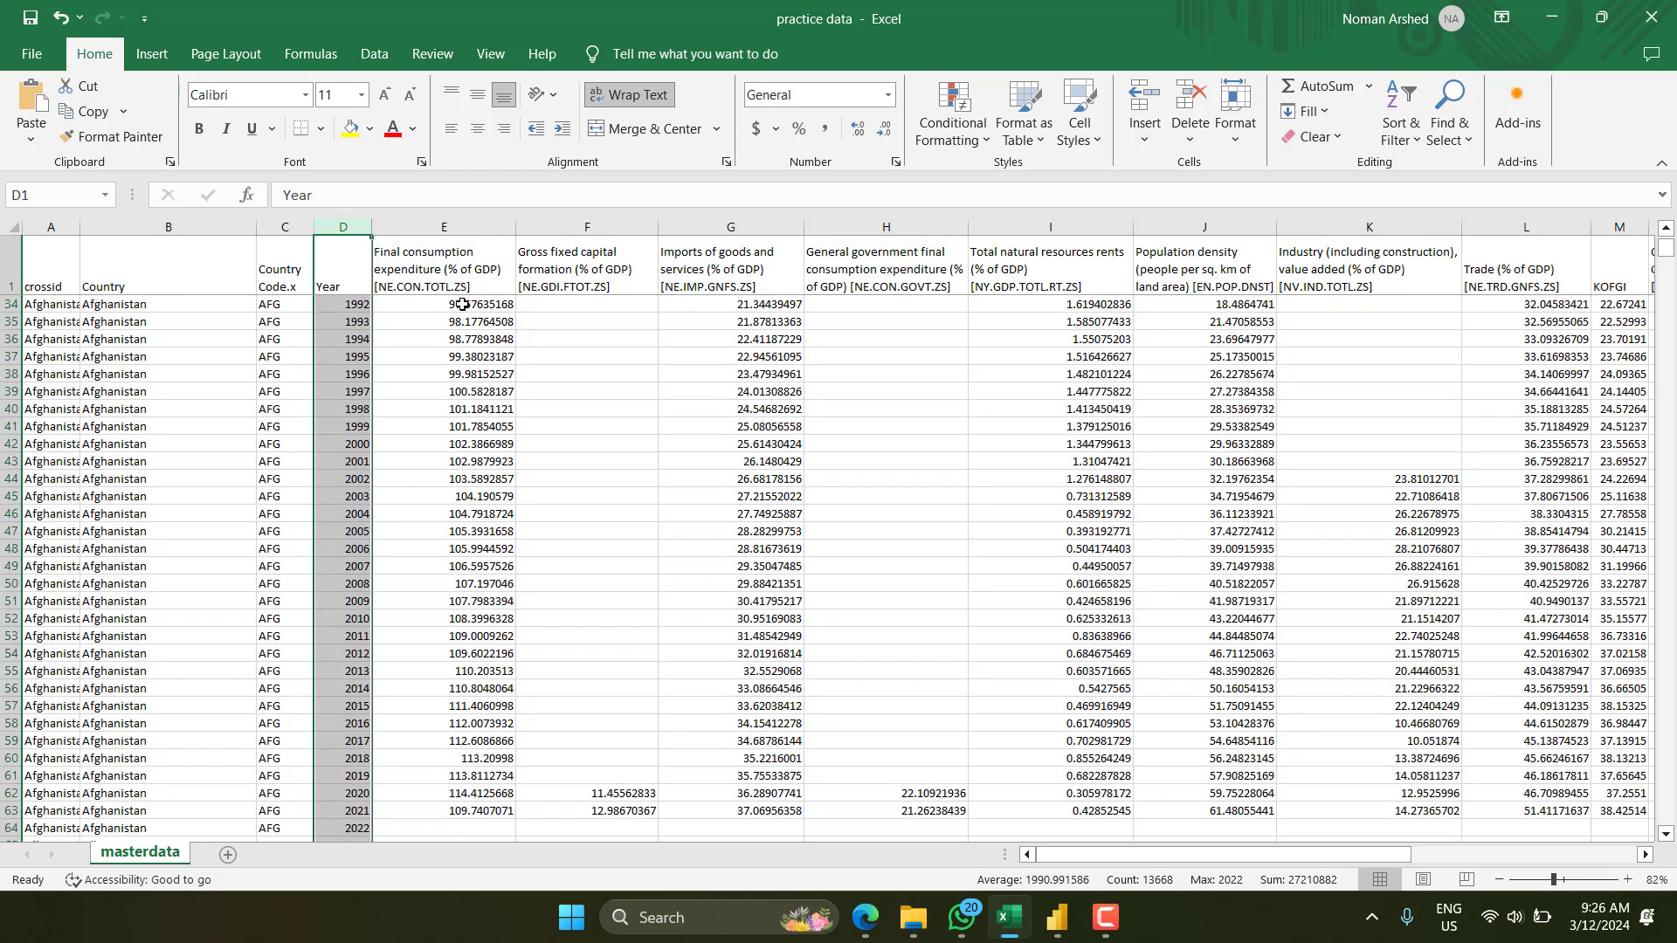
pyautogui.scroll(-8, 135, 664)
pyautogui.click(127, 437)
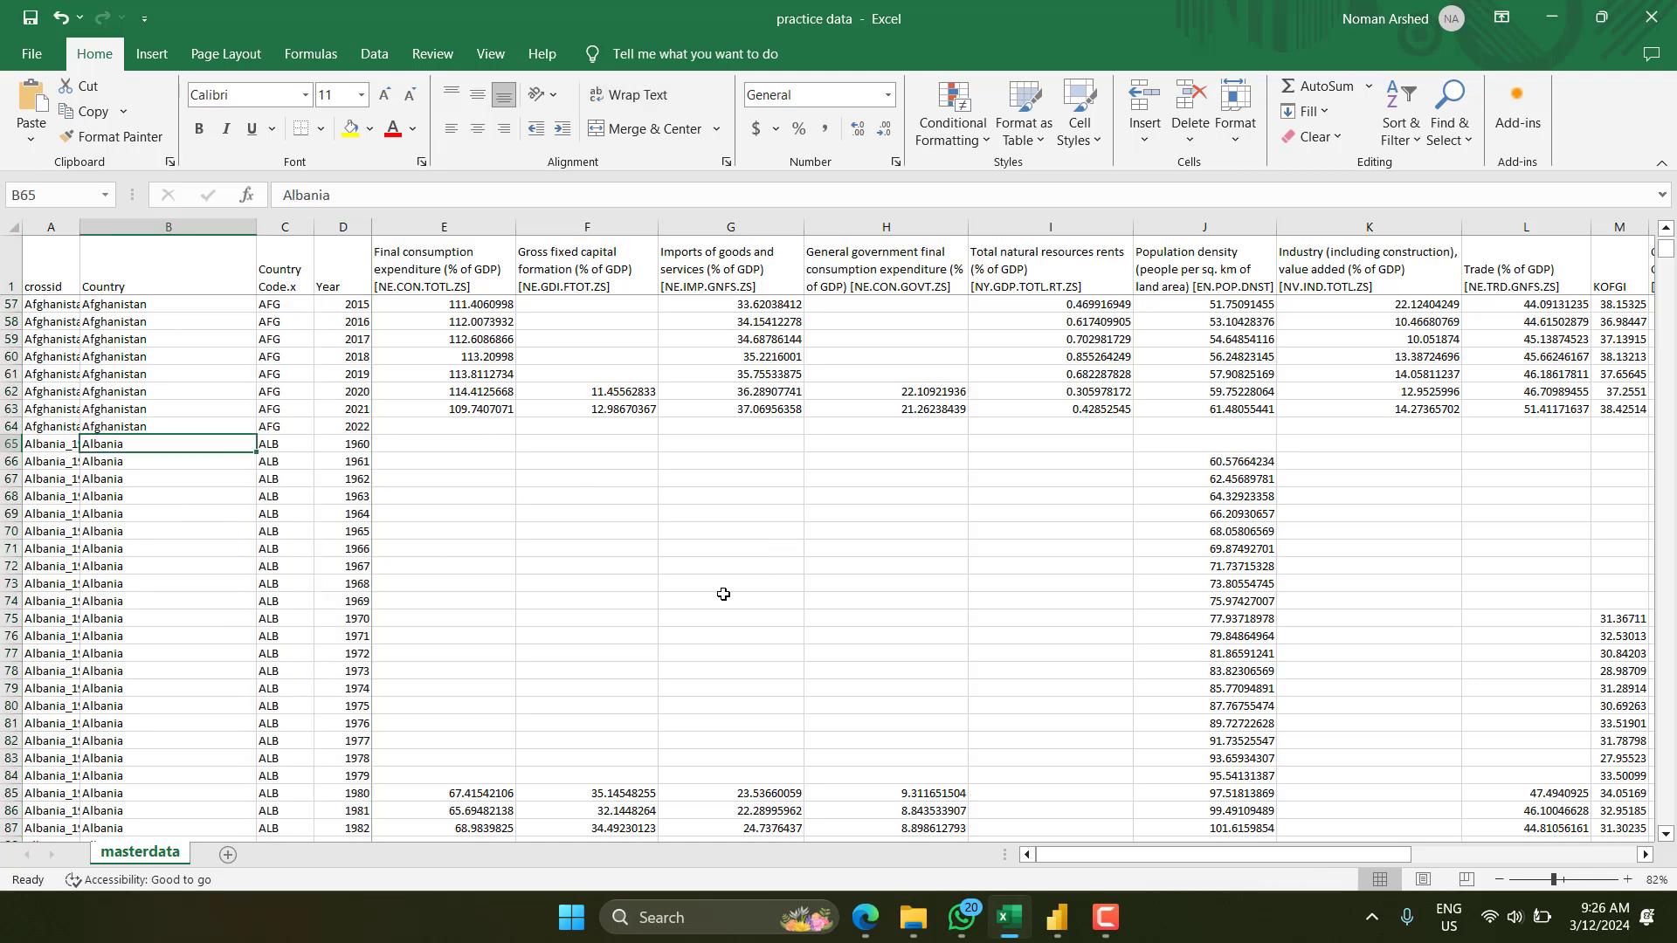
pyautogui.scroll(18, 723, 591)
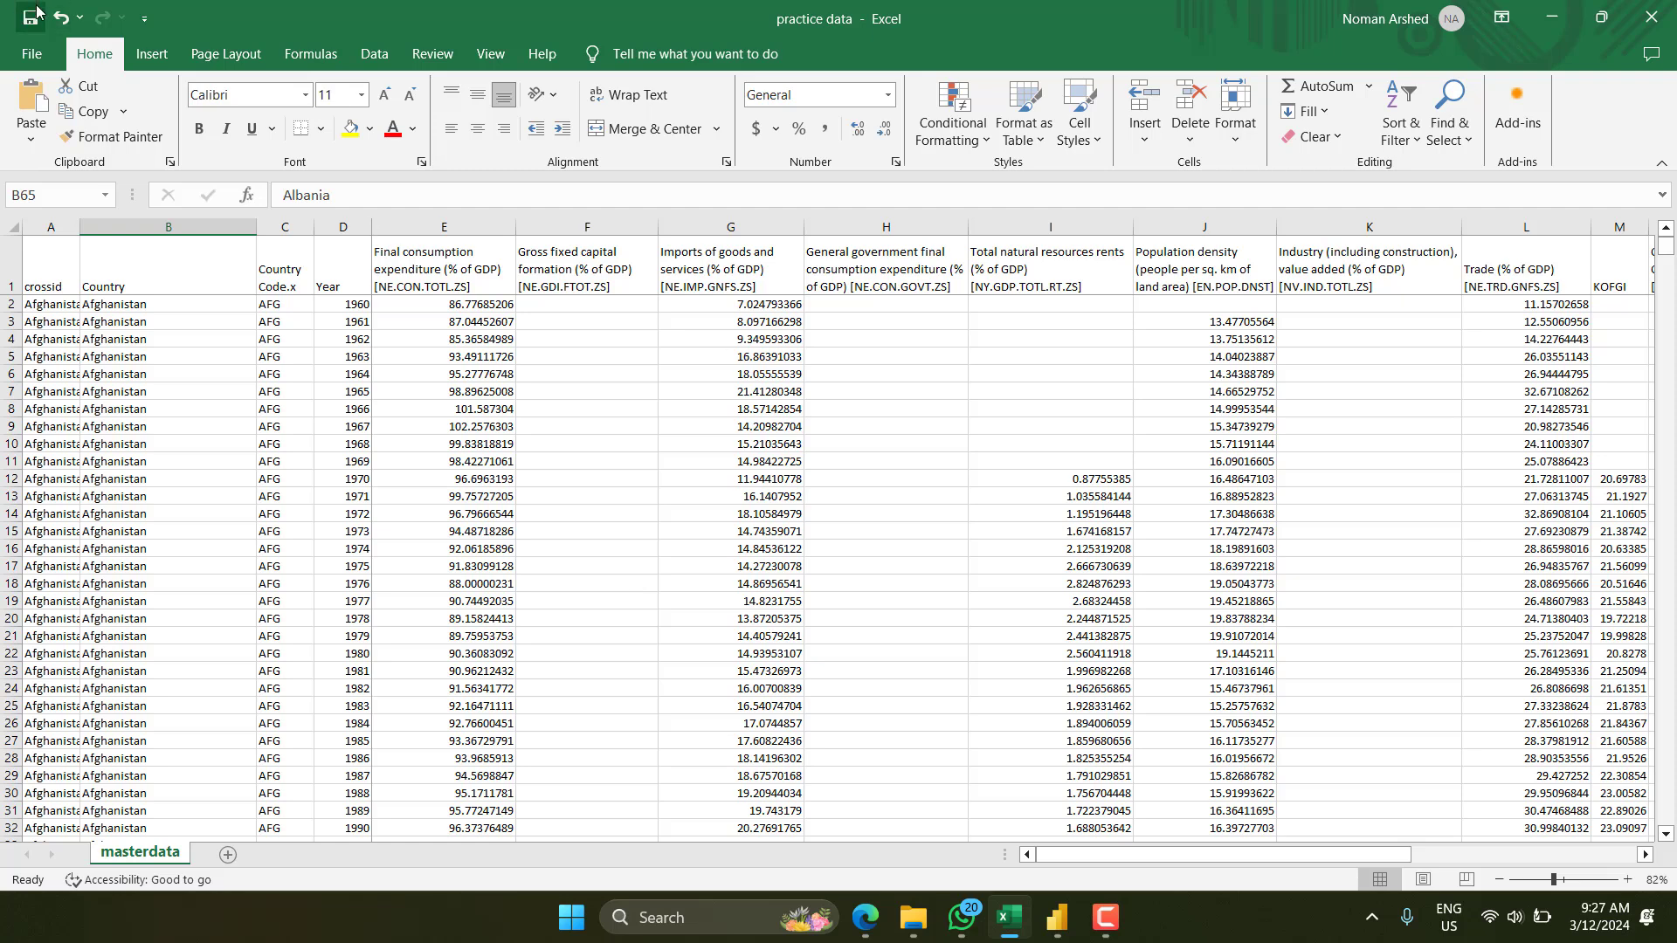
# Import the masterdata sheet from practice data.xlsx into a new blank Power BI report.
pyautogui.click(1057, 917)
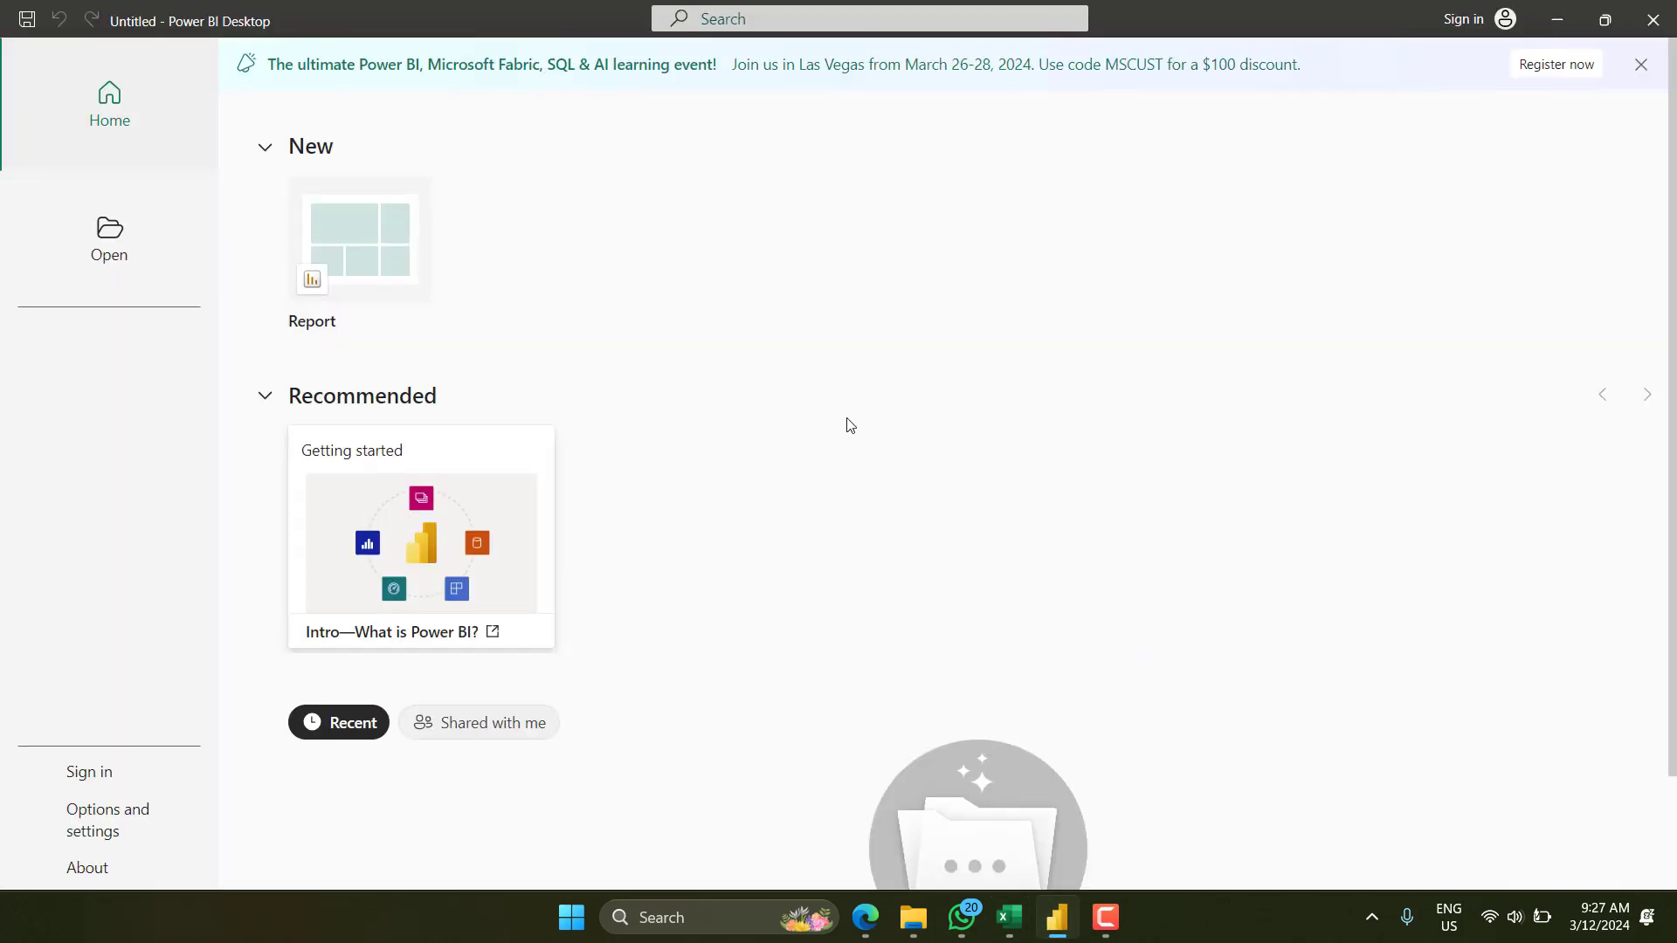
pyautogui.click(347, 250)
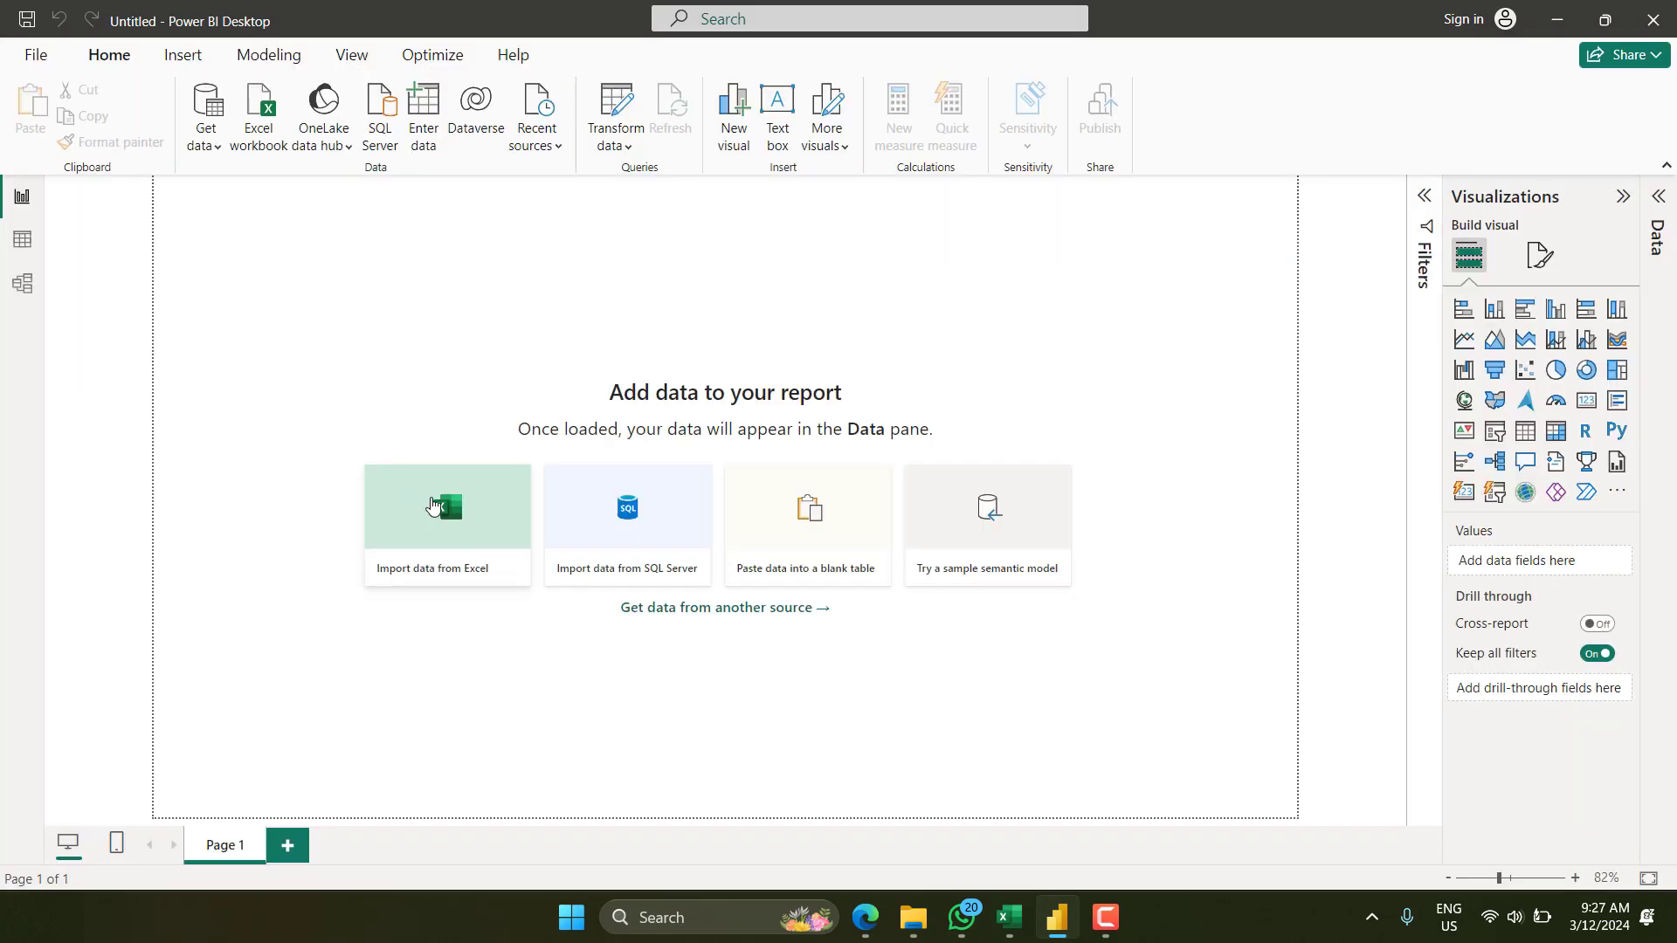
pyautogui.click(433, 505)
pyautogui.doubleClick(288, 181)
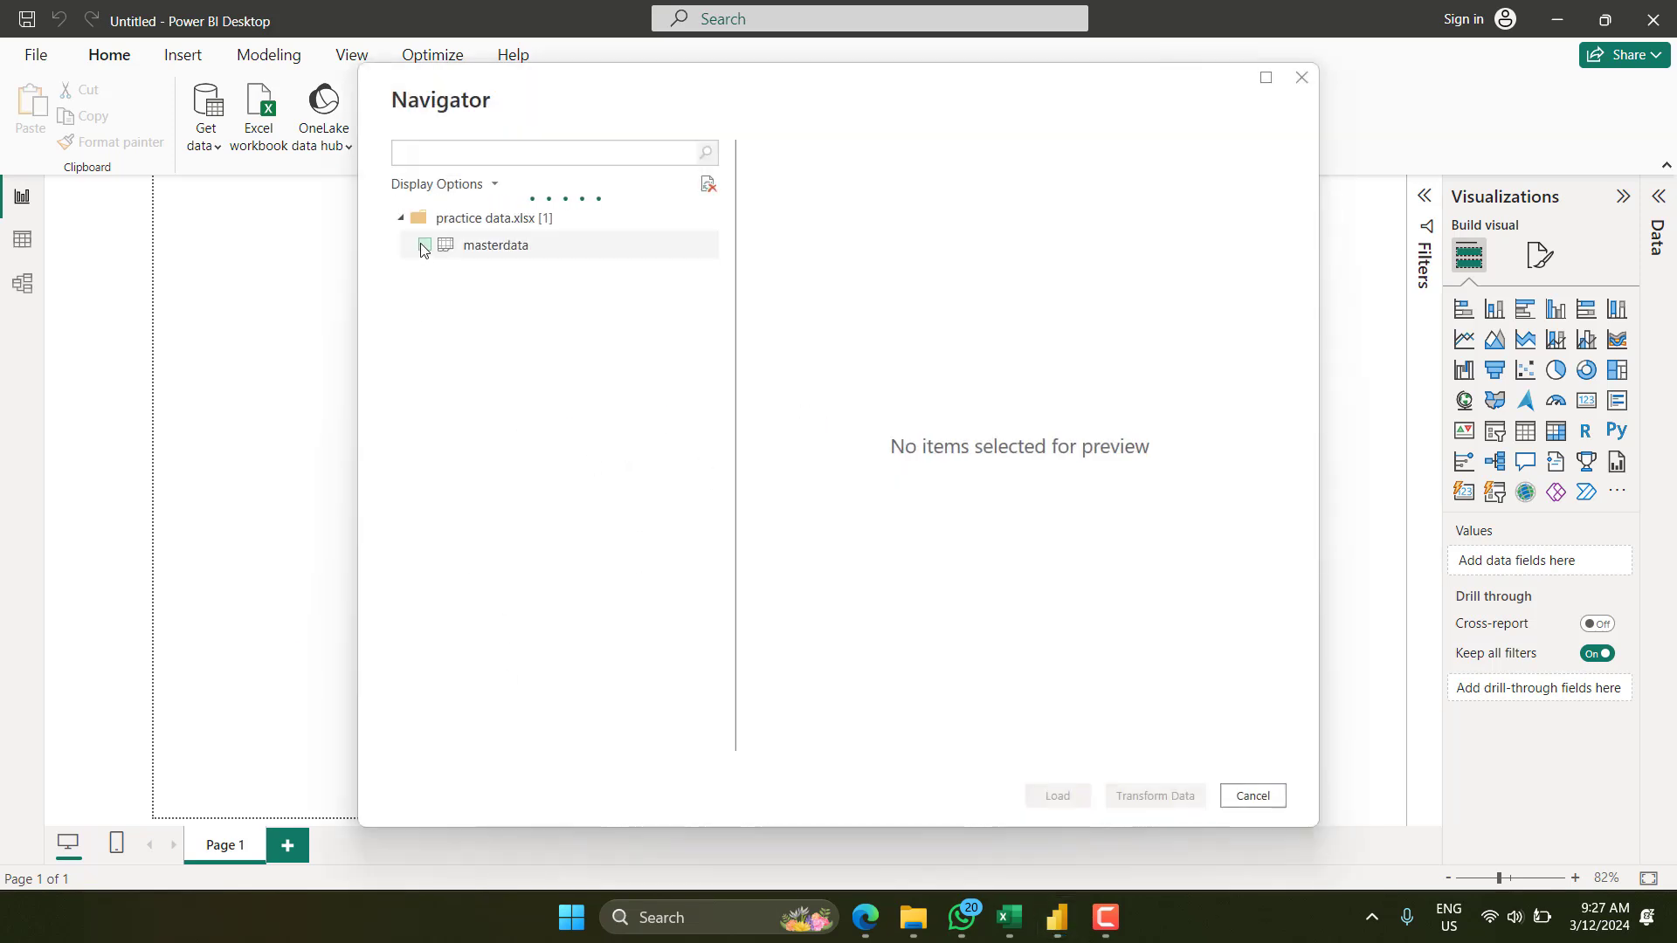
pyautogui.click(424, 246)
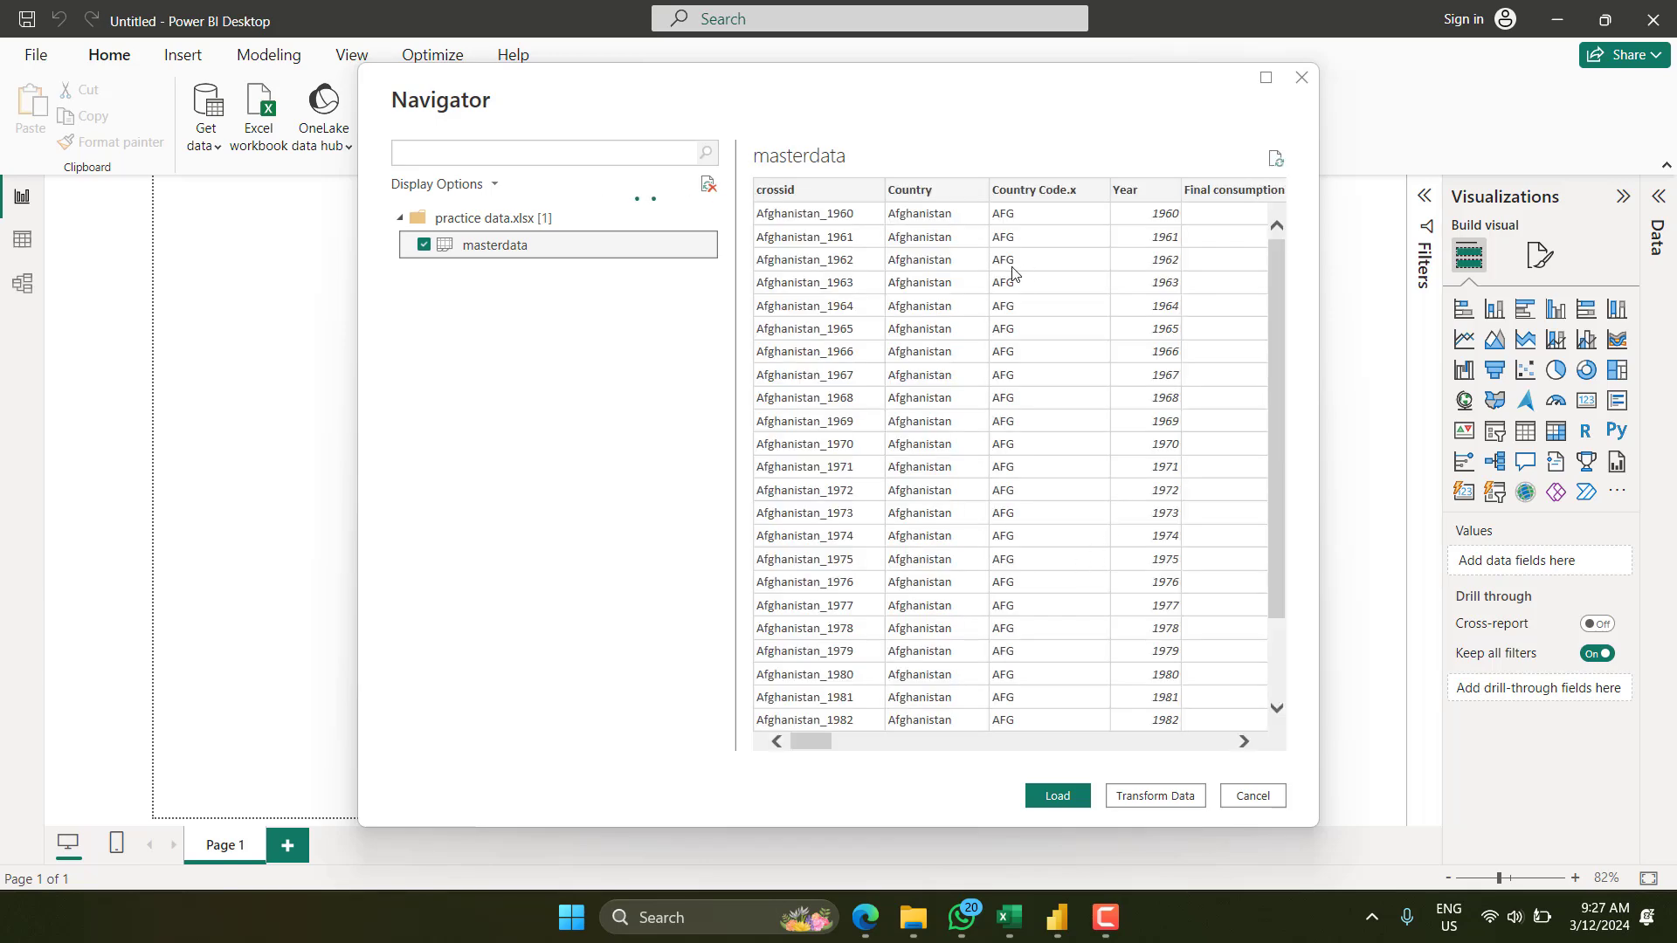
pyautogui.hscroll(10, 1070, 504)
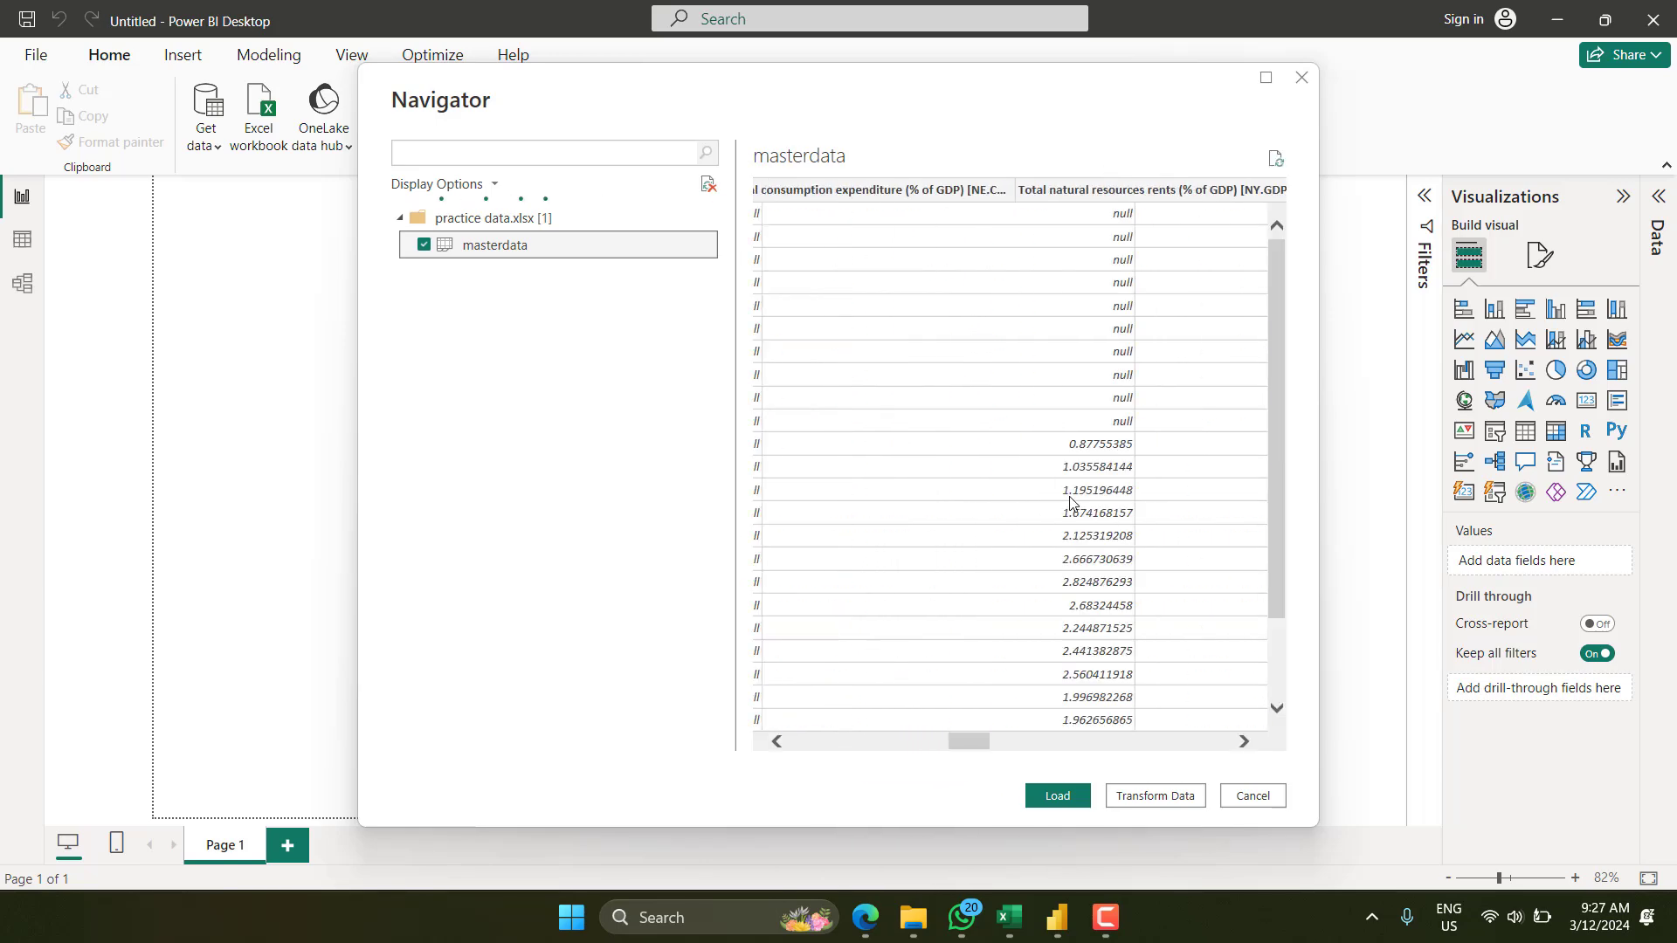
pyautogui.click(1059, 797)
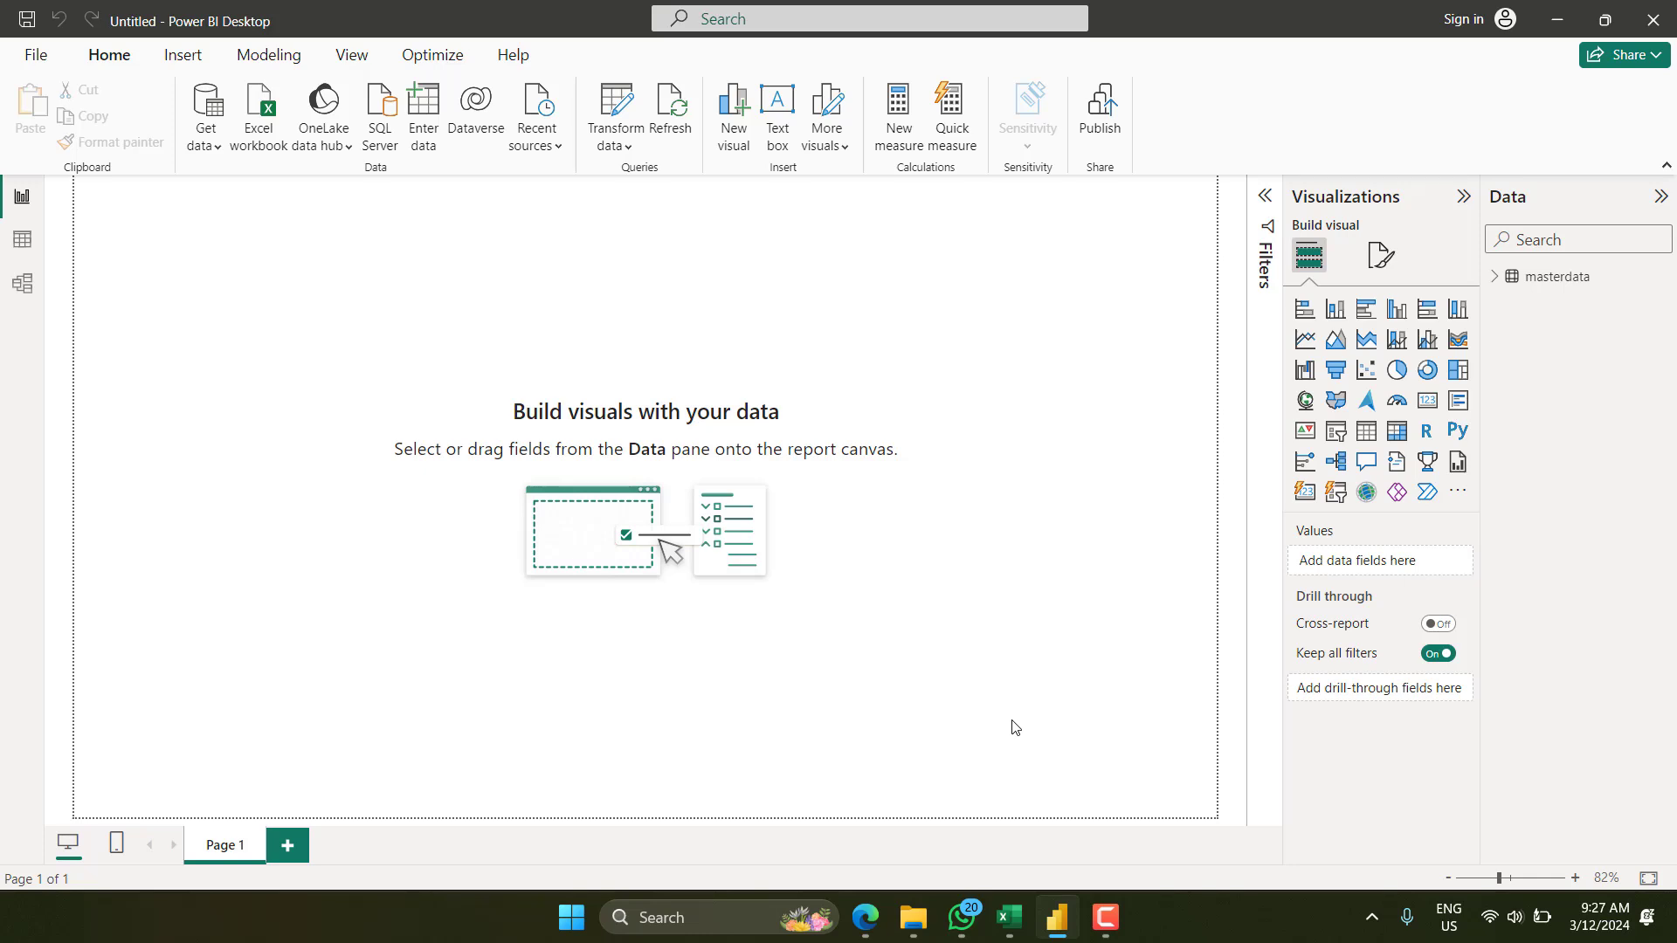
# Insert a page-sized text box with the title 'Dash Board for Panel Data Visualization'.
pyautogui.click(786, 108)
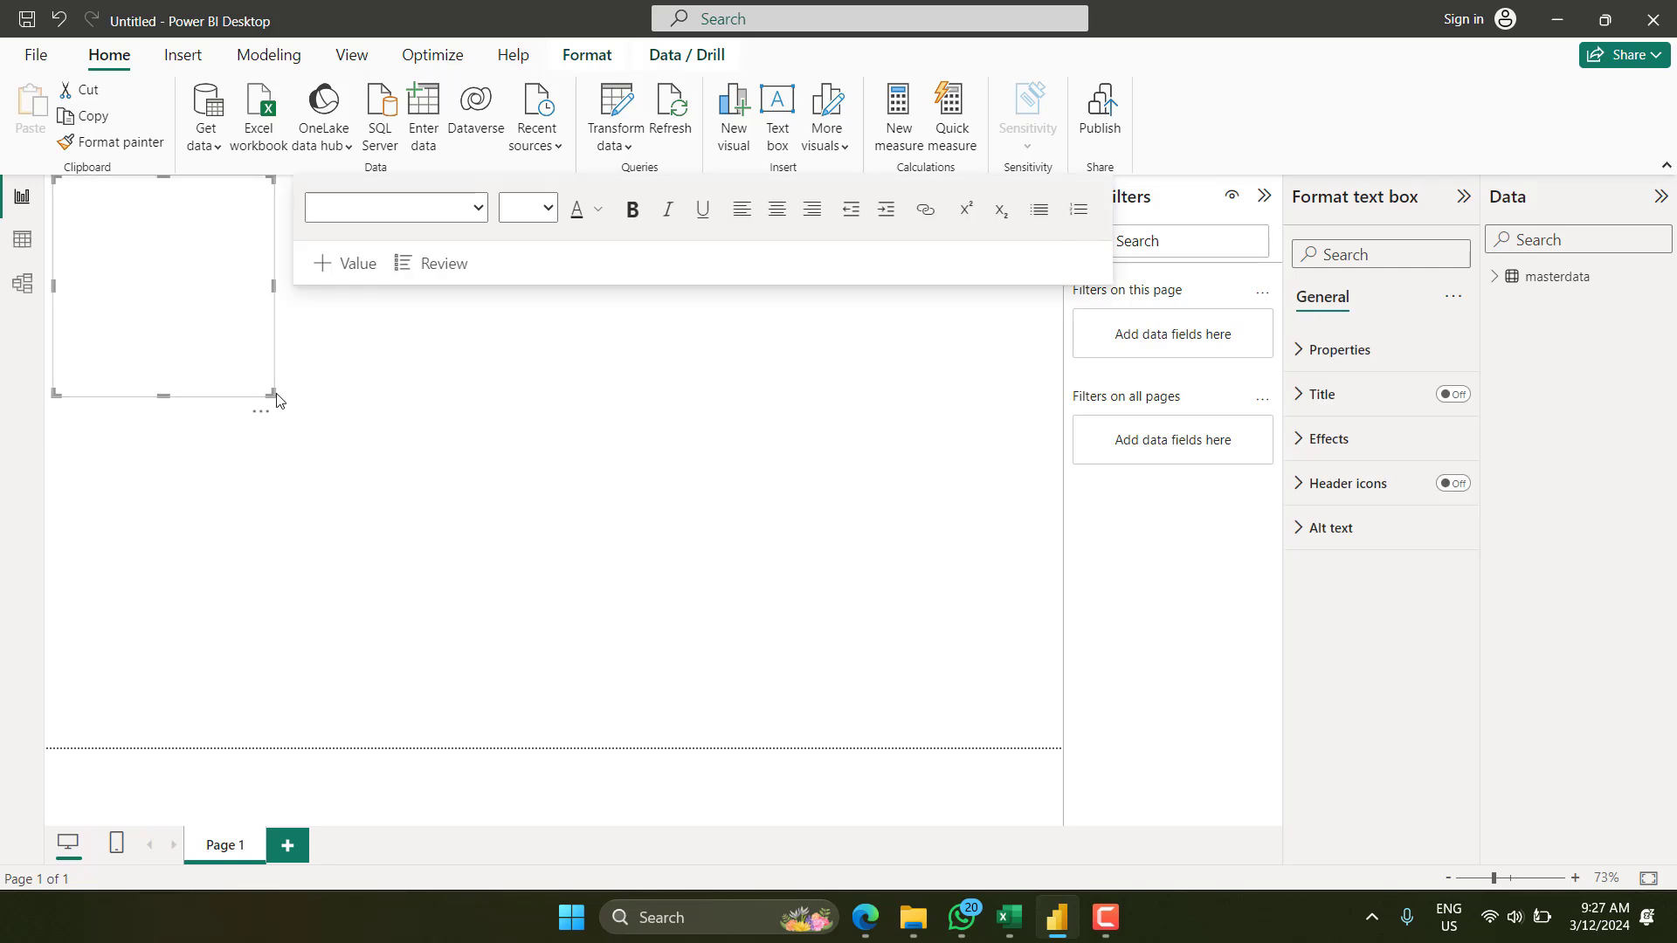
pyautogui.moveTo(273, 395); pyautogui.dragTo(1040, 752)
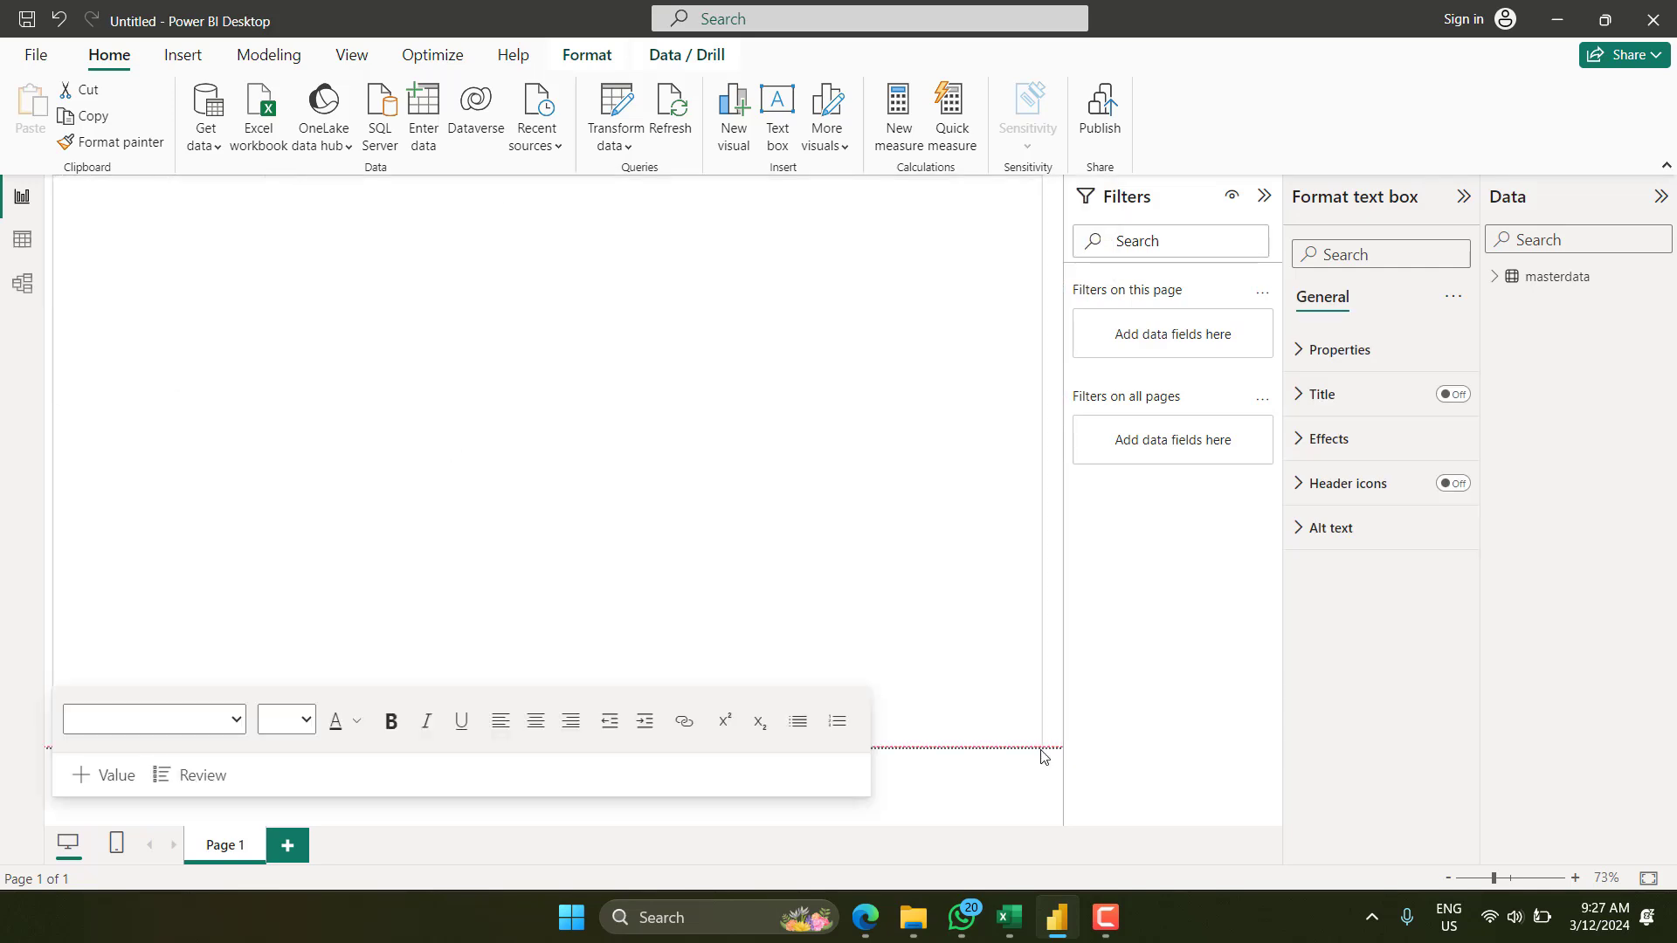
pyautogui.click(122, 214)
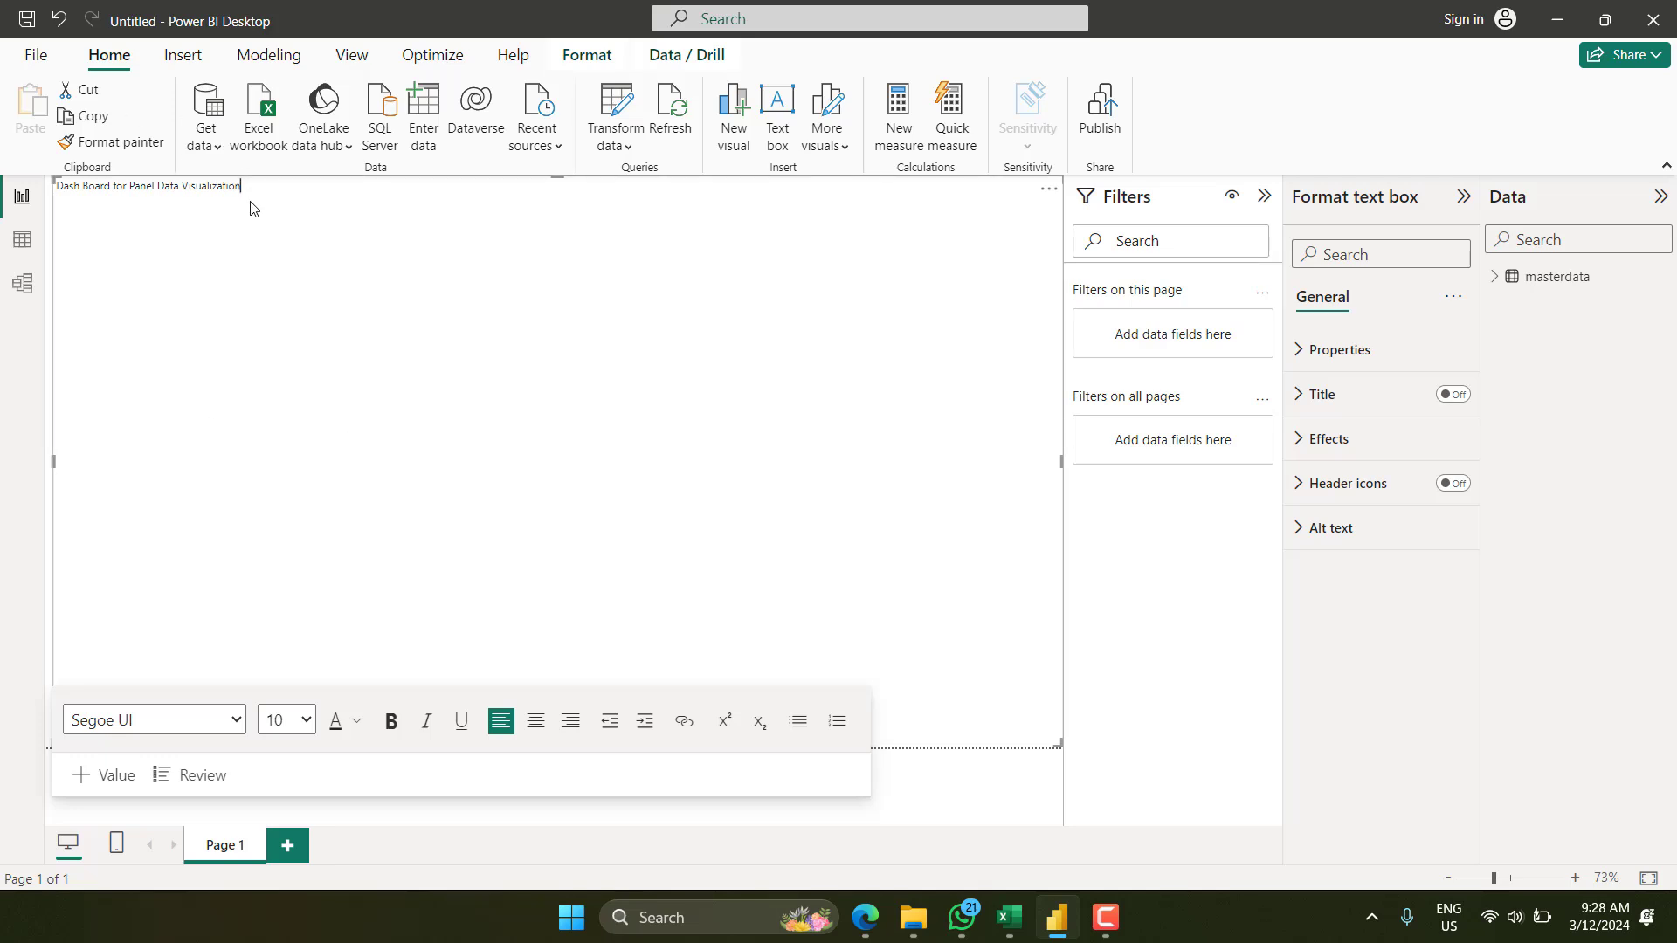
pyautogui.hotkey('ctrl', 'shift', 'Left')
pyautogui.hotkey('ctrl', 'shift', 'Left')
pyautogui.hotkey('ctrl', 'shift', 'Left')
pyautogui.hotkey('ctrl', 'shift', 'Left')
pyautogui.hotkey('ctrl', 'shift', 'Left')
pyautogui.hotkey('ctrl', 'shift', 'Left')
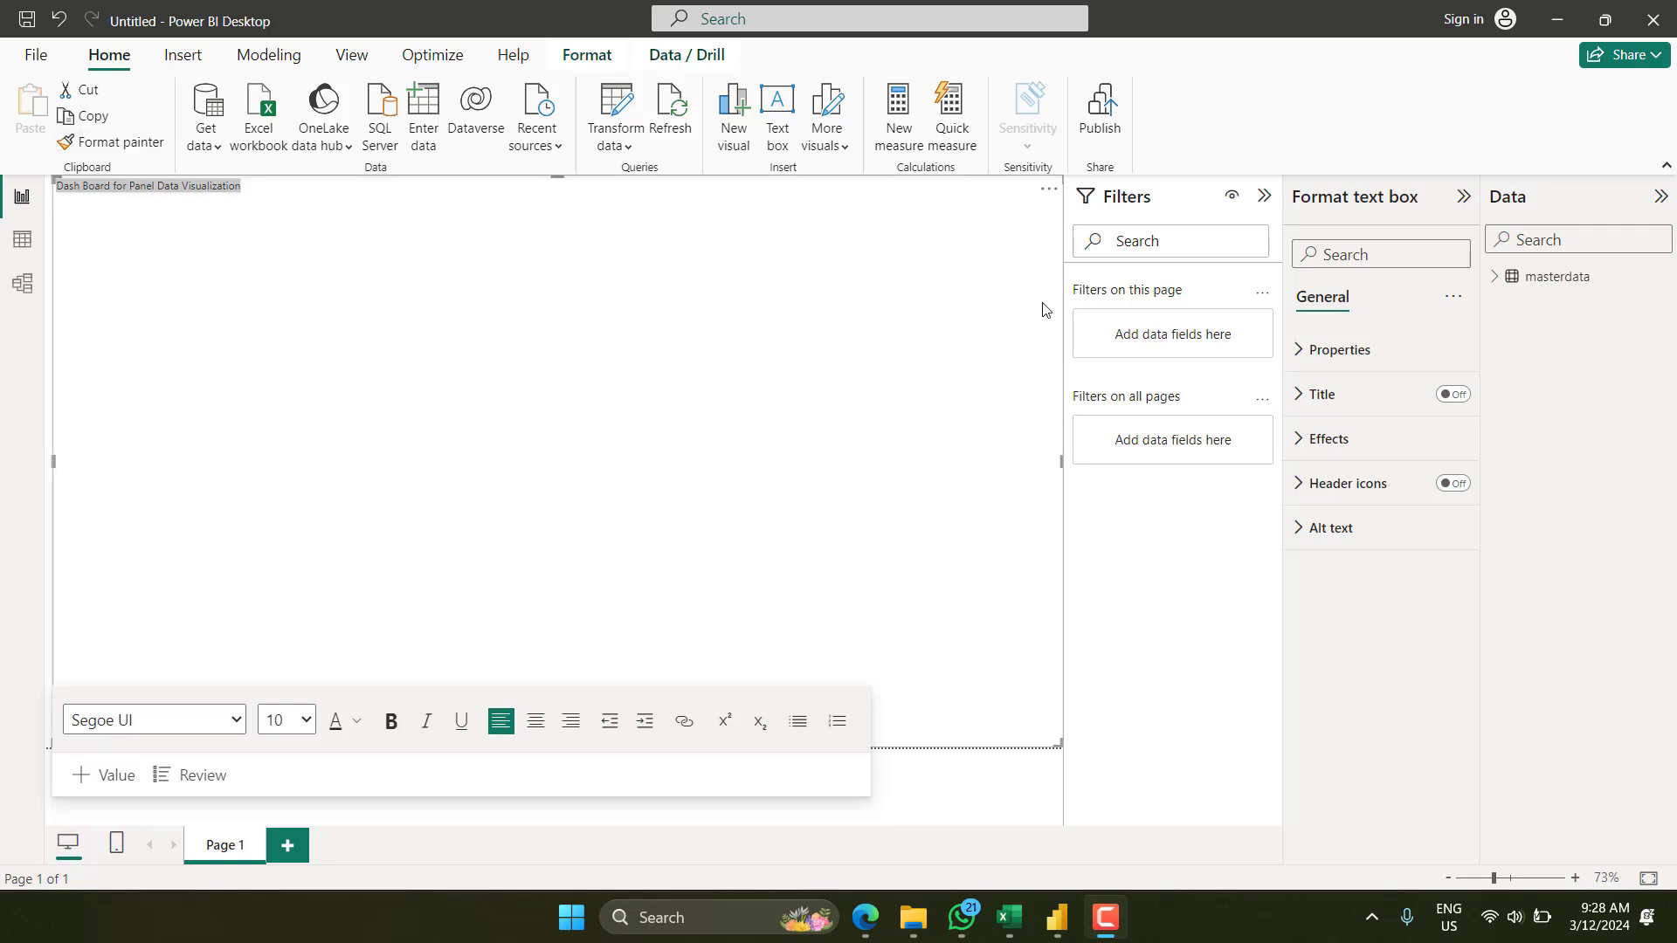
# Format the title text as 20-point, bold and underlined.
pyautogui.click(1326, 350)
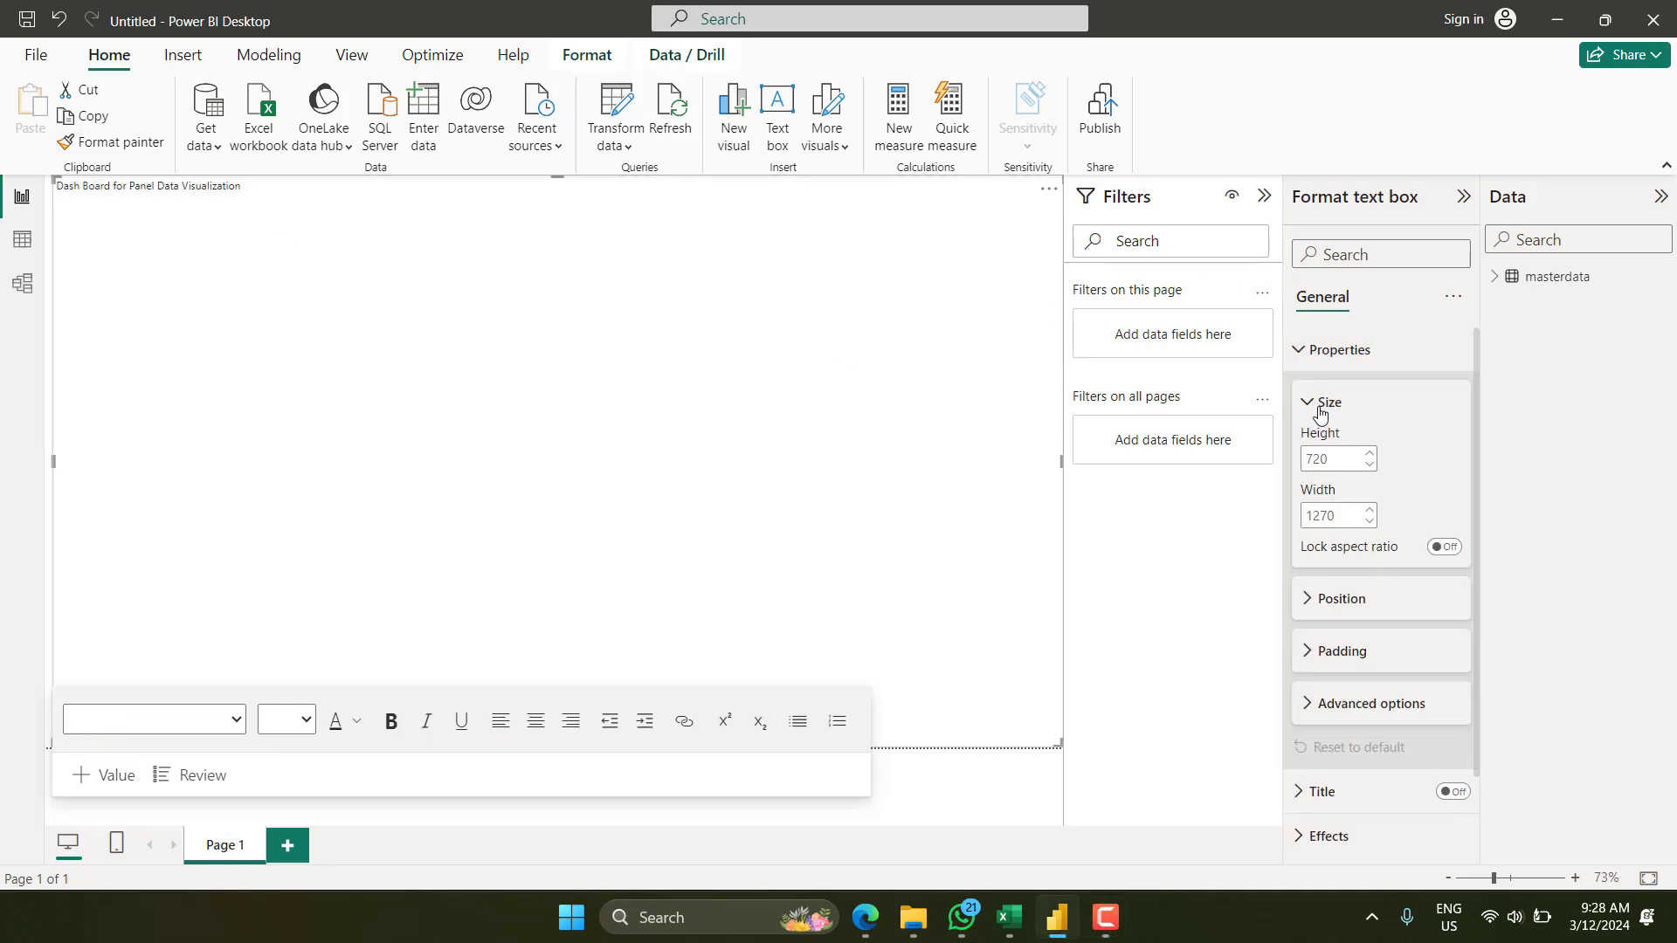
pyautogui.click(196, 185)
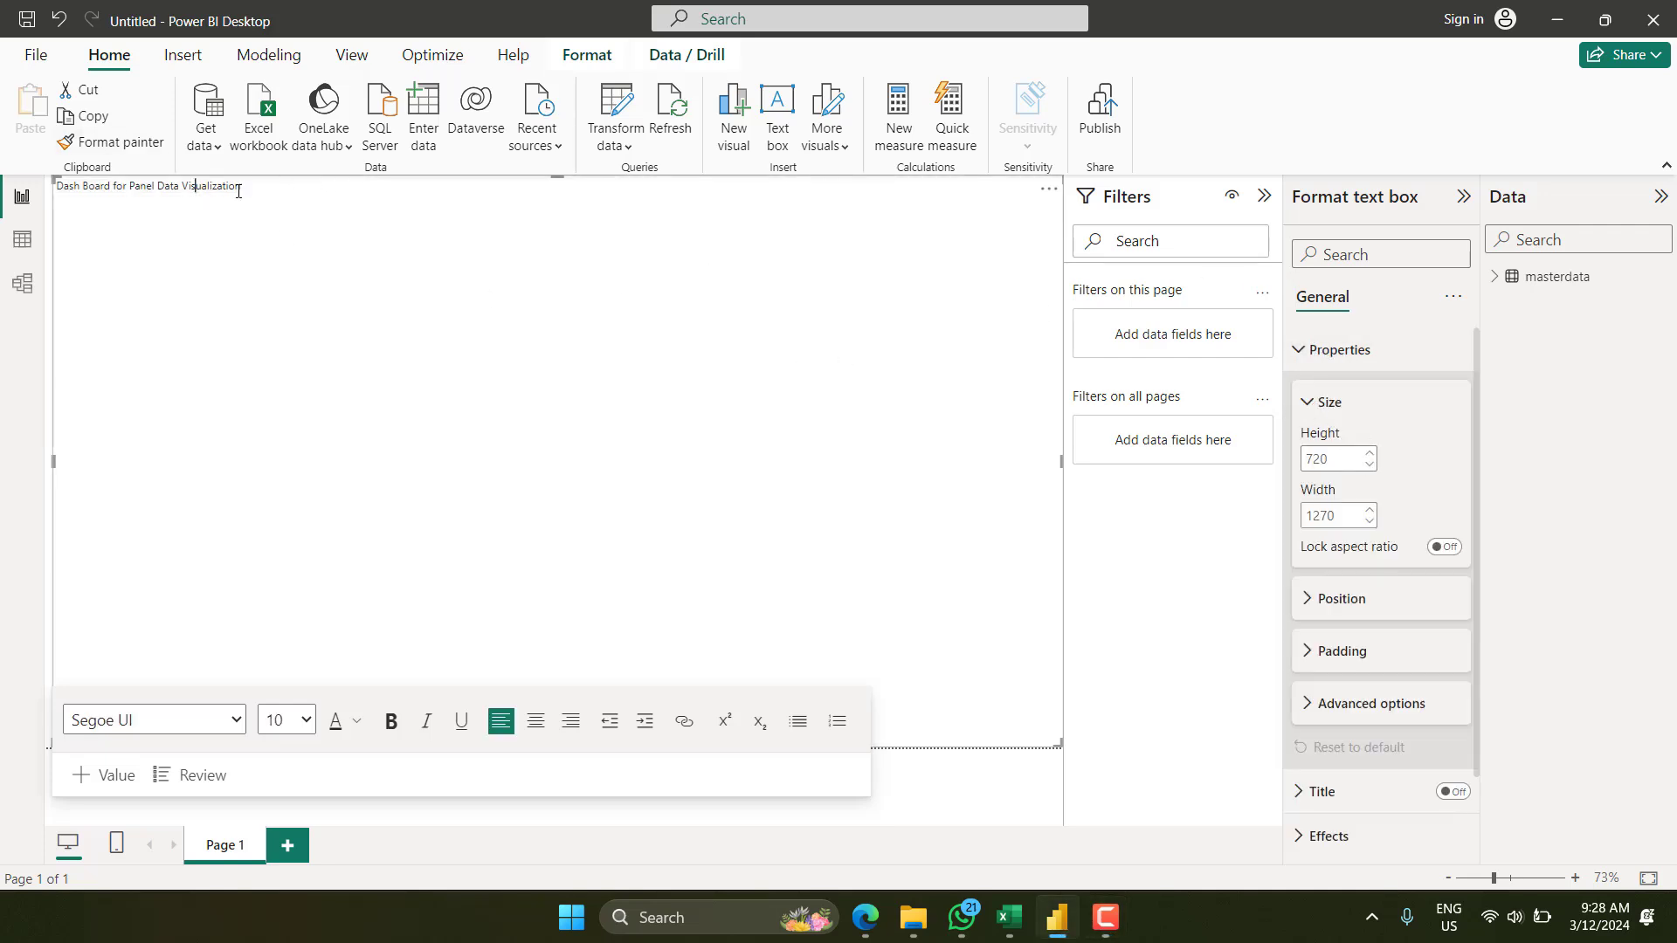
pyautogui.moveTo(242, 191); pyautogui.dragTo(56, 186)
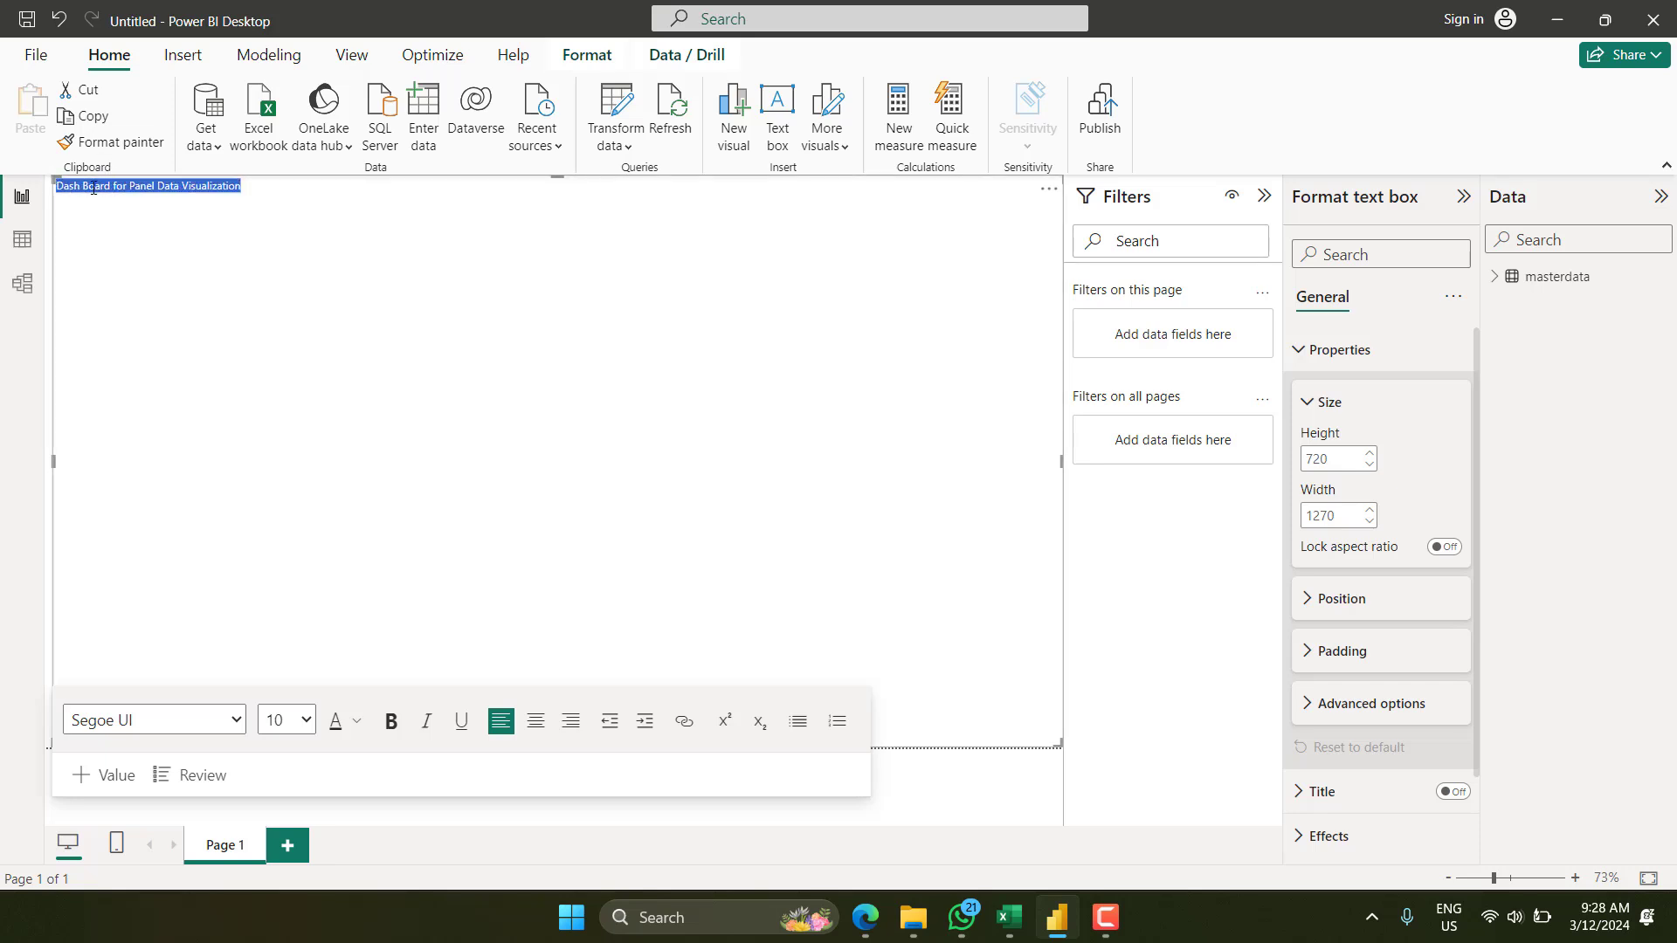
pyautogui.rightClick(93, 188)
pyautogui.click(66, 245)
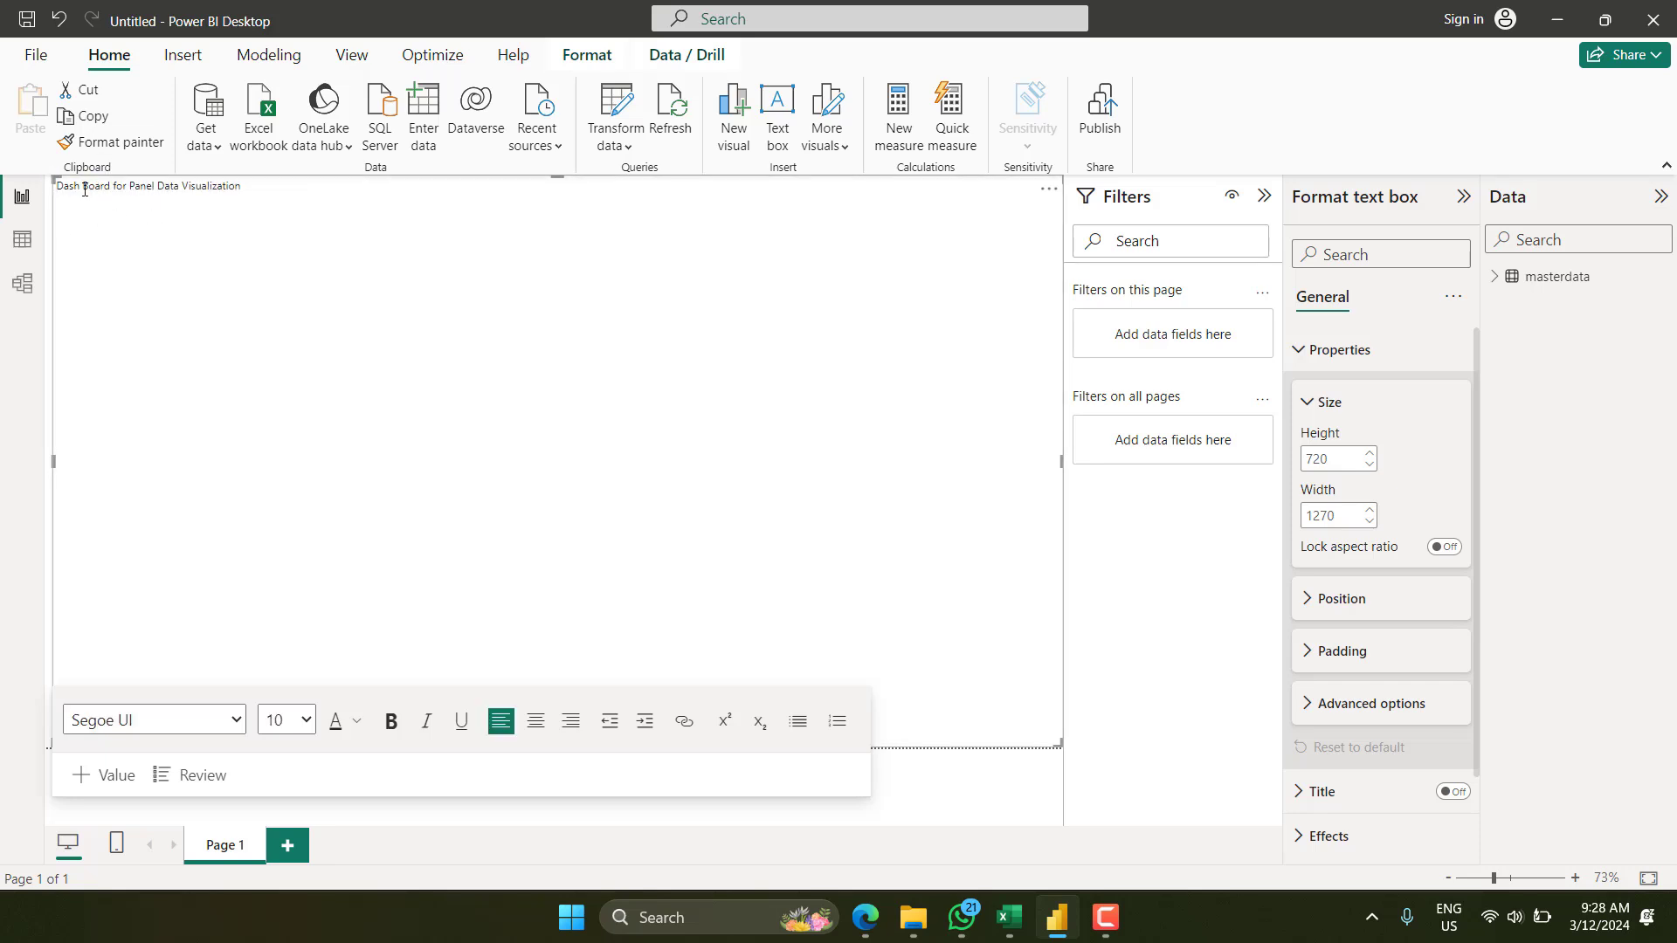
pyautogui.moveTo(56, 187); pyautogui.dragTo(241, 189)
pyautogui.click(307, 720)
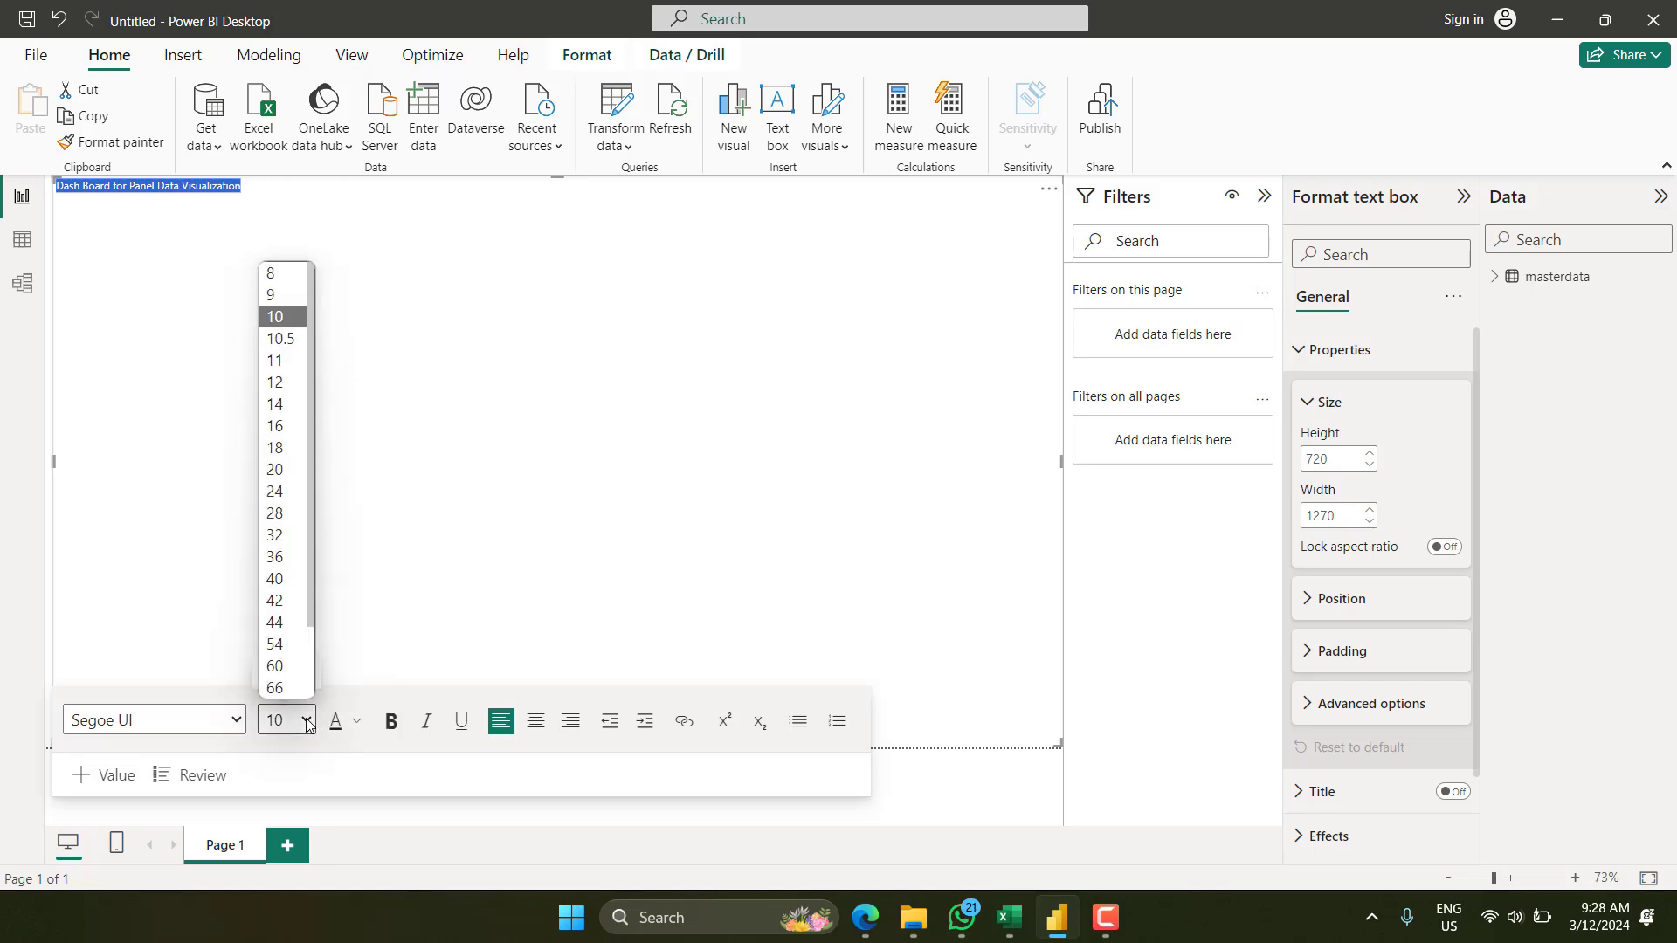
pyautogui.click(274, 469)
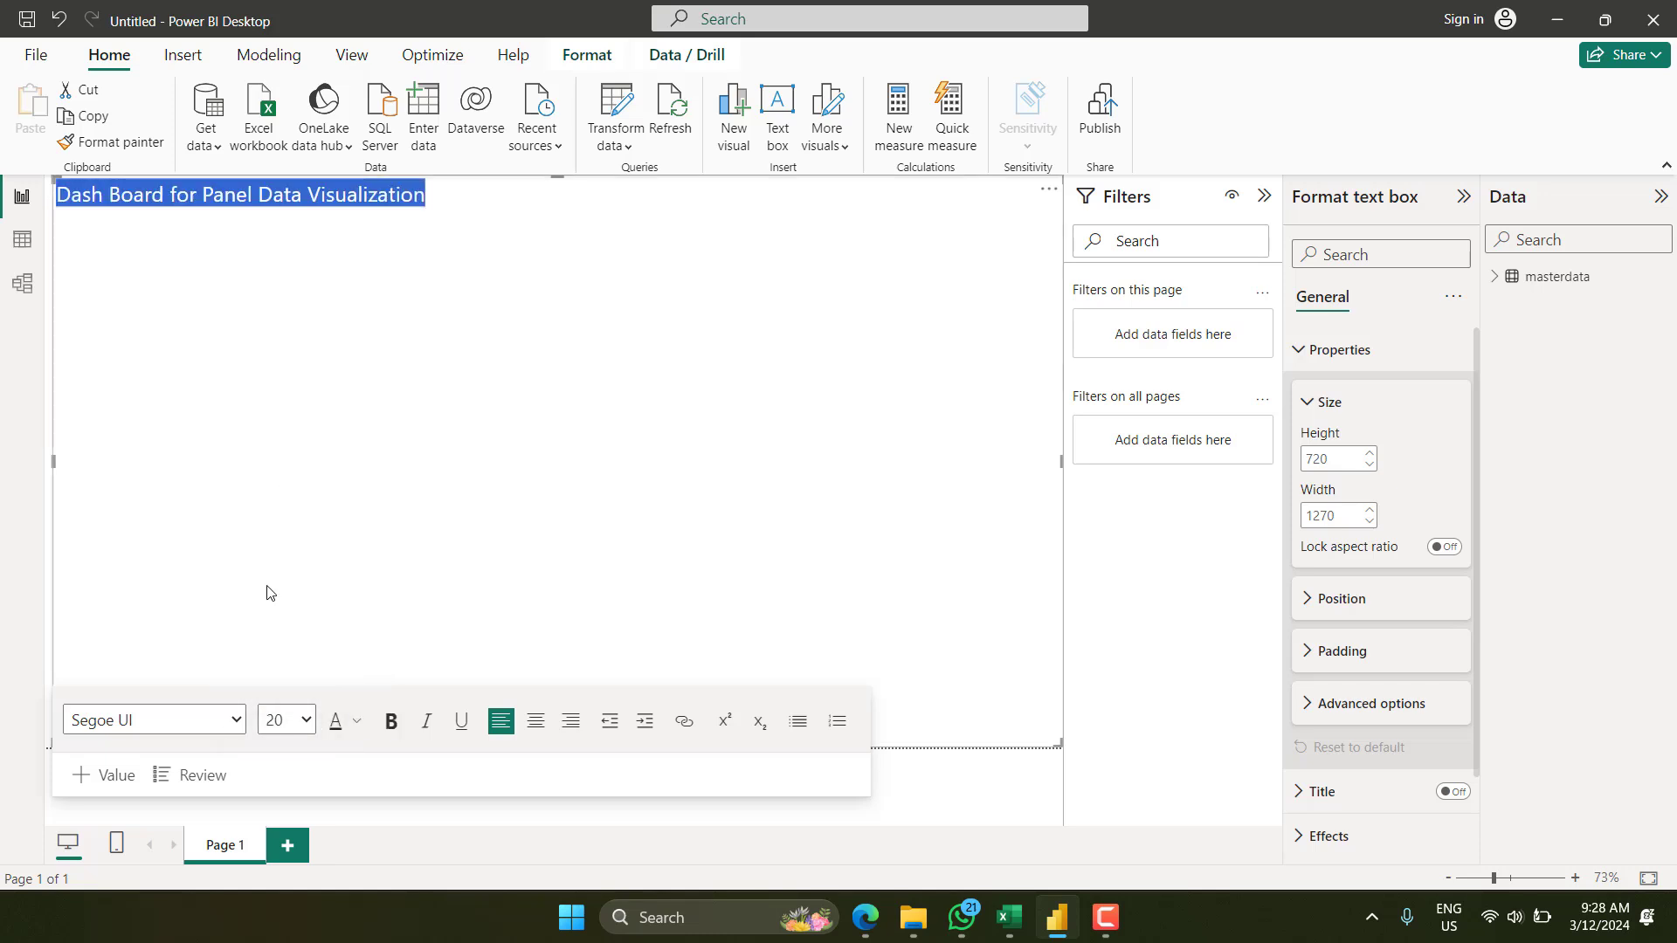
pyautogui.click(391, 721)
pyautogui.click(461, 720)
pyautogui.click(506, 601)
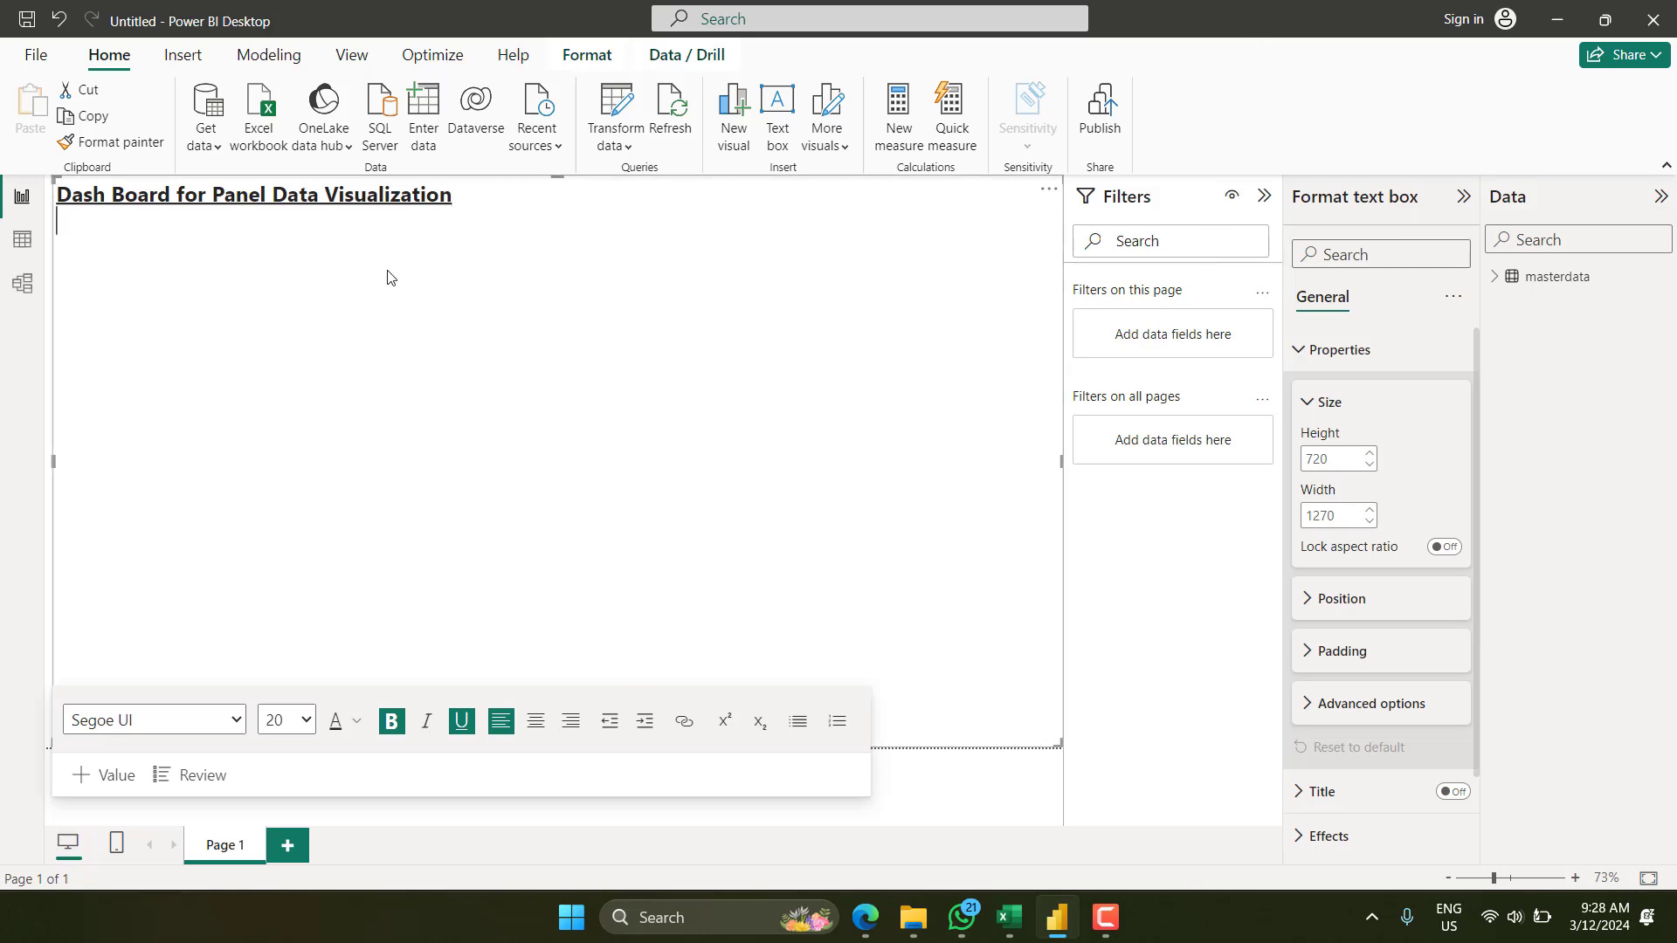
# Review the text box's format settings, then finish editing and deselect it.
pyautogui.press('F10')
pyautogui.click(1463, 197)
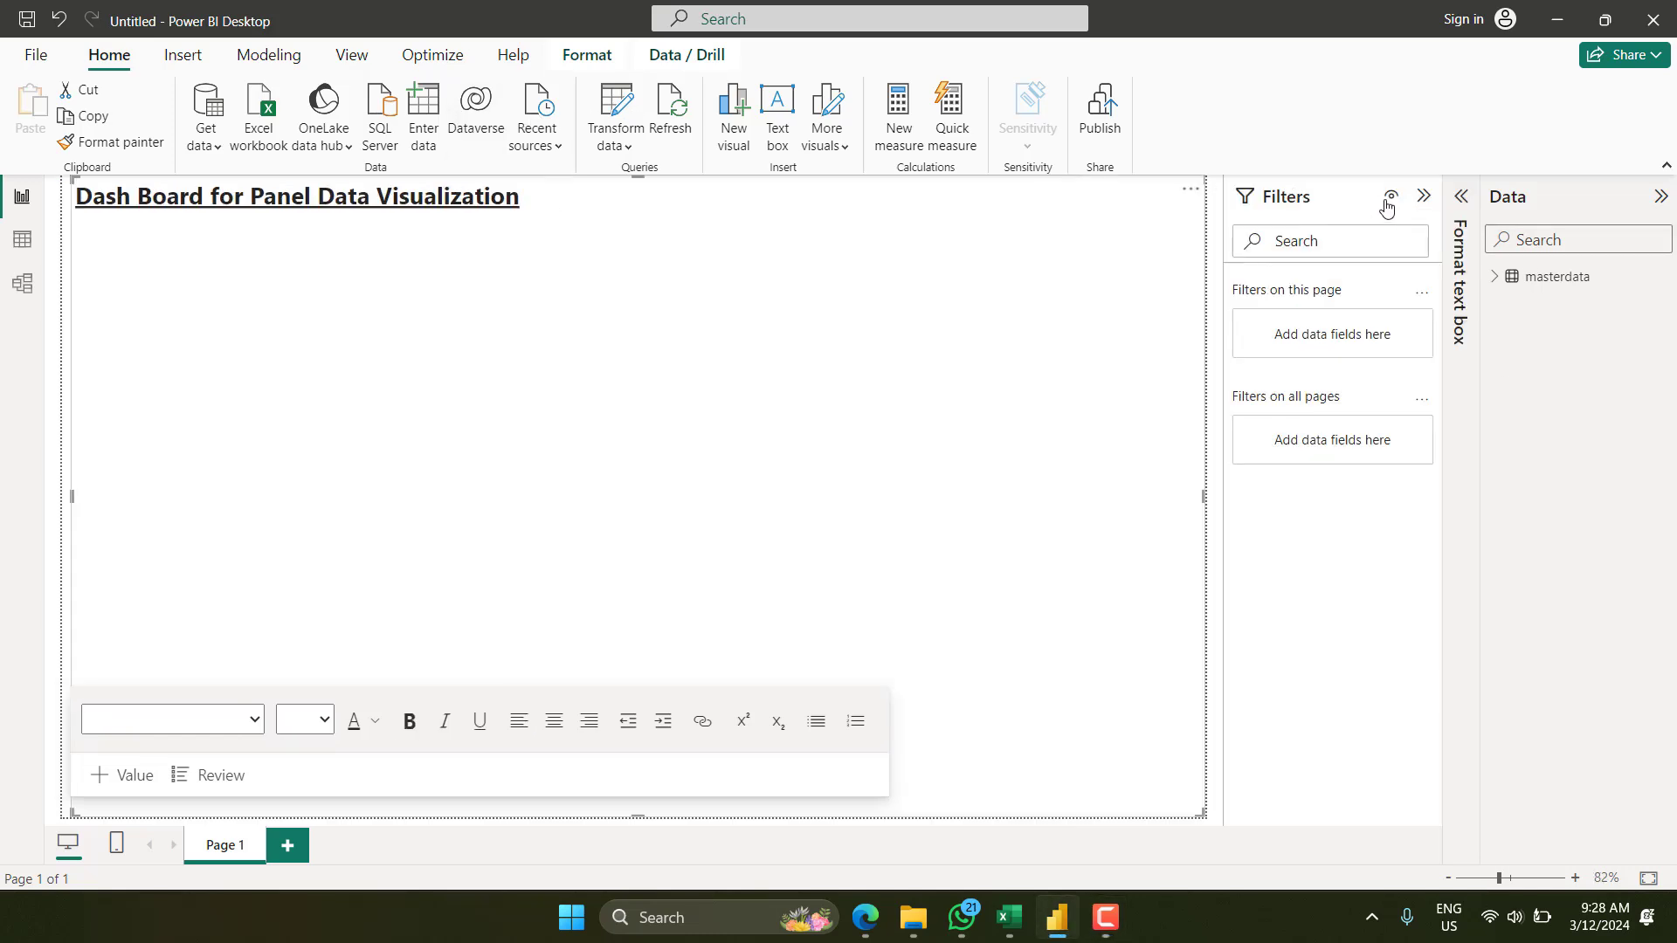
pyautogui.click(1455, 201)
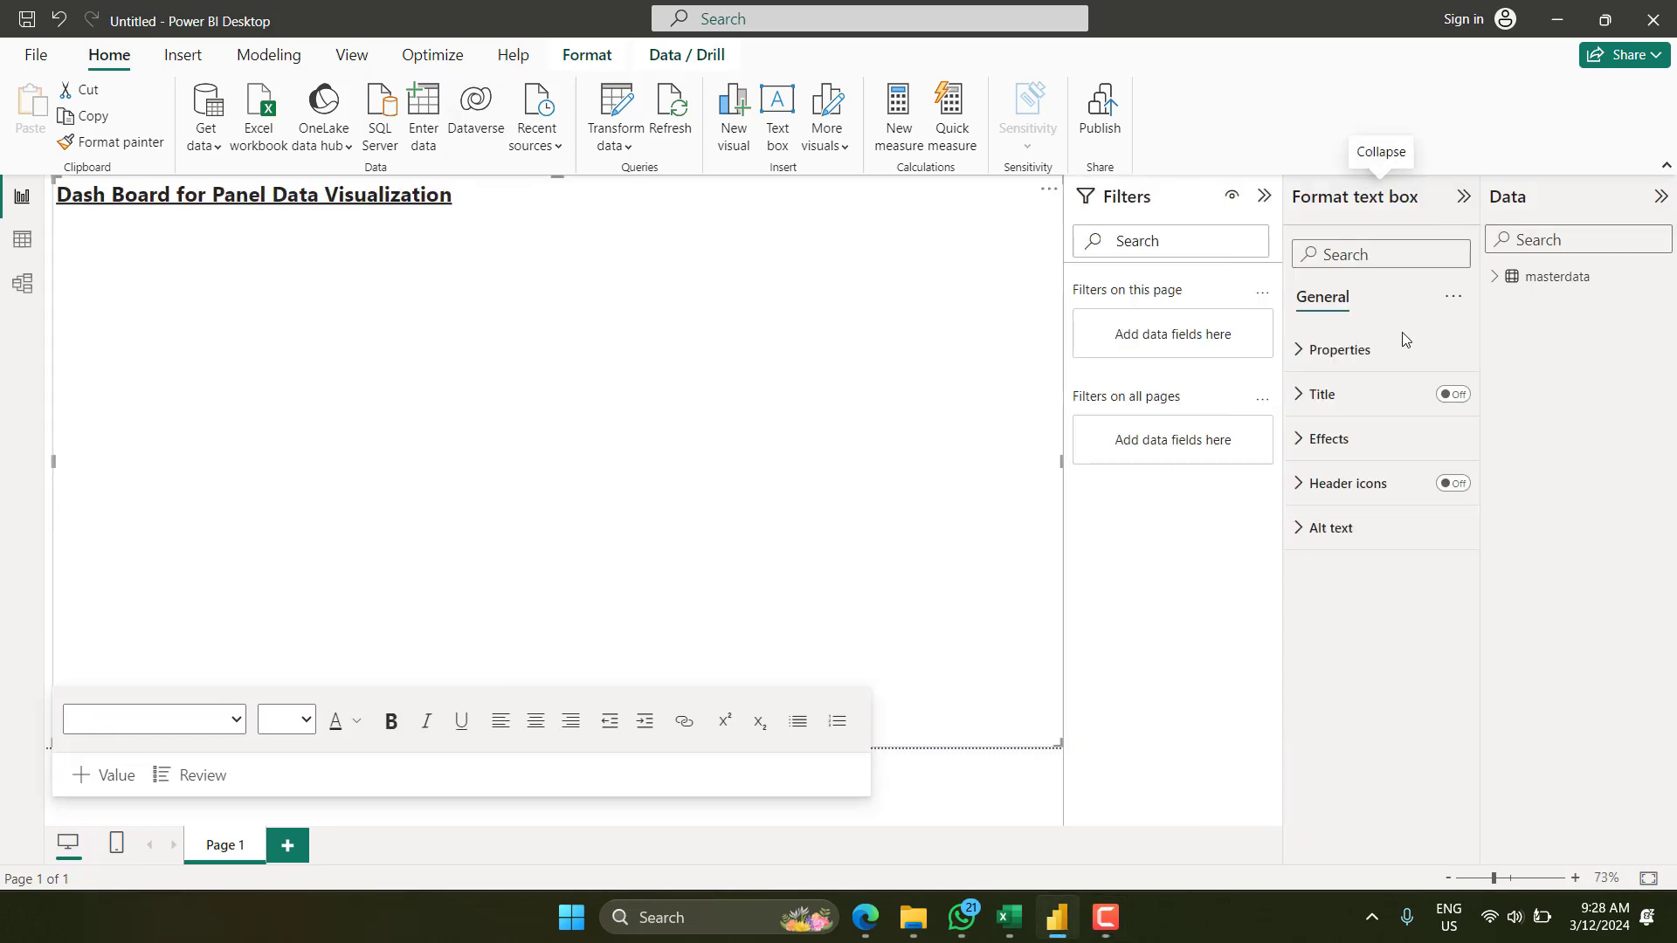
pyautogui.click(1439, 299)
pyautogui.click(749, 509)
pyautogui.click(690, 793)
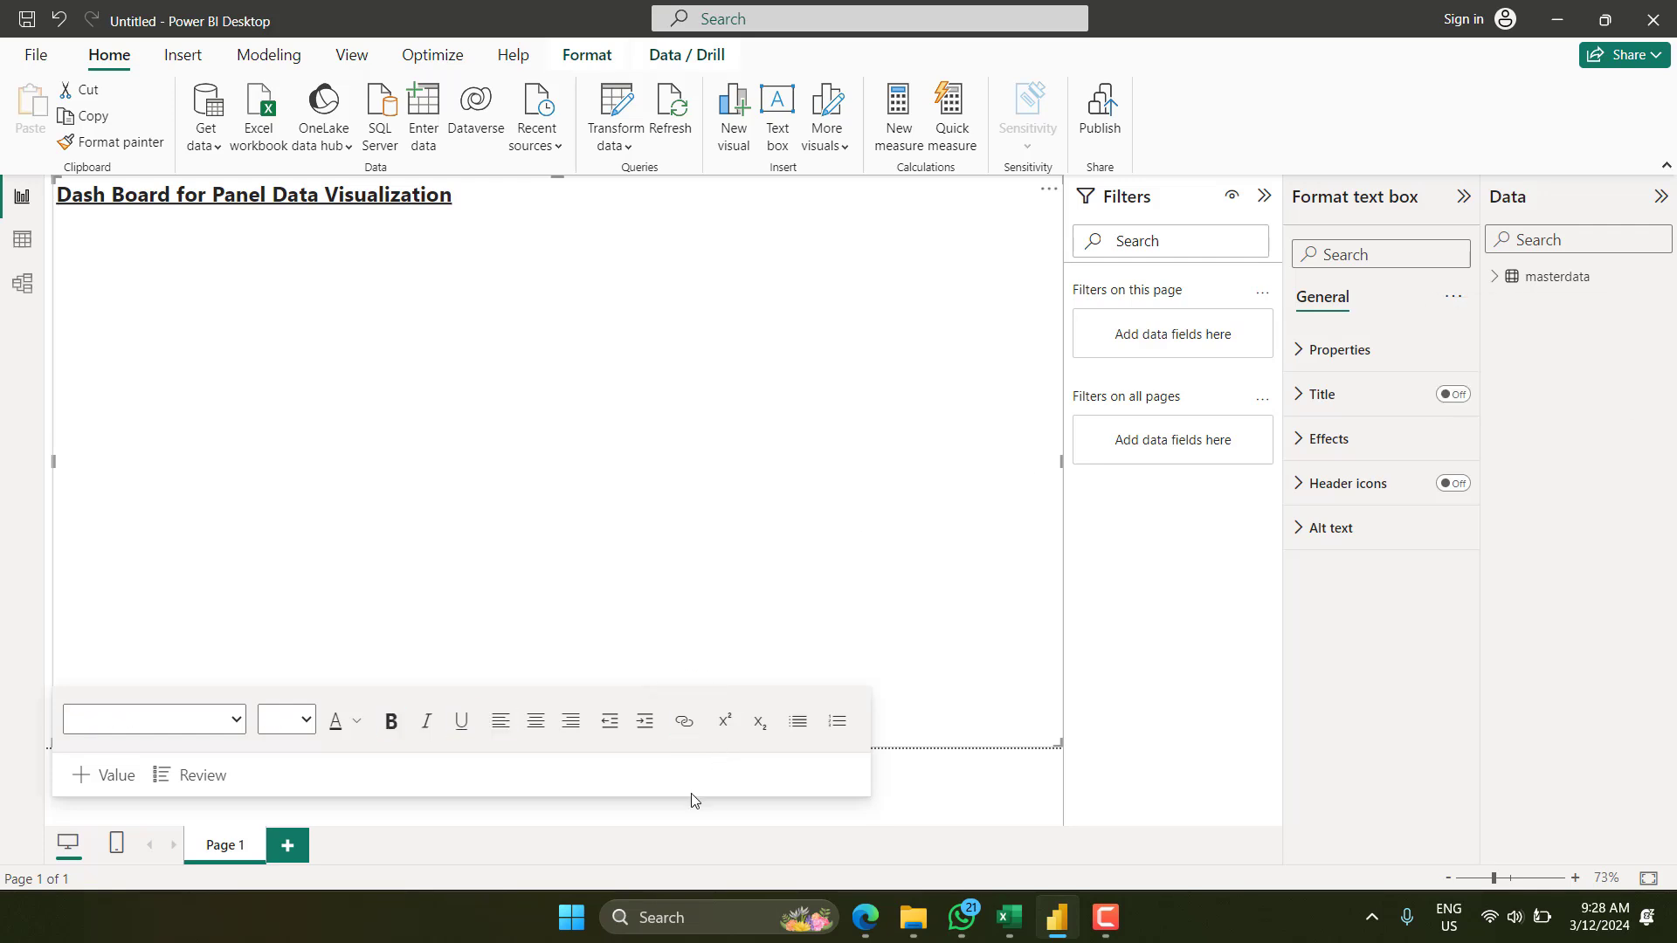
pyautogui.click(976, 800)
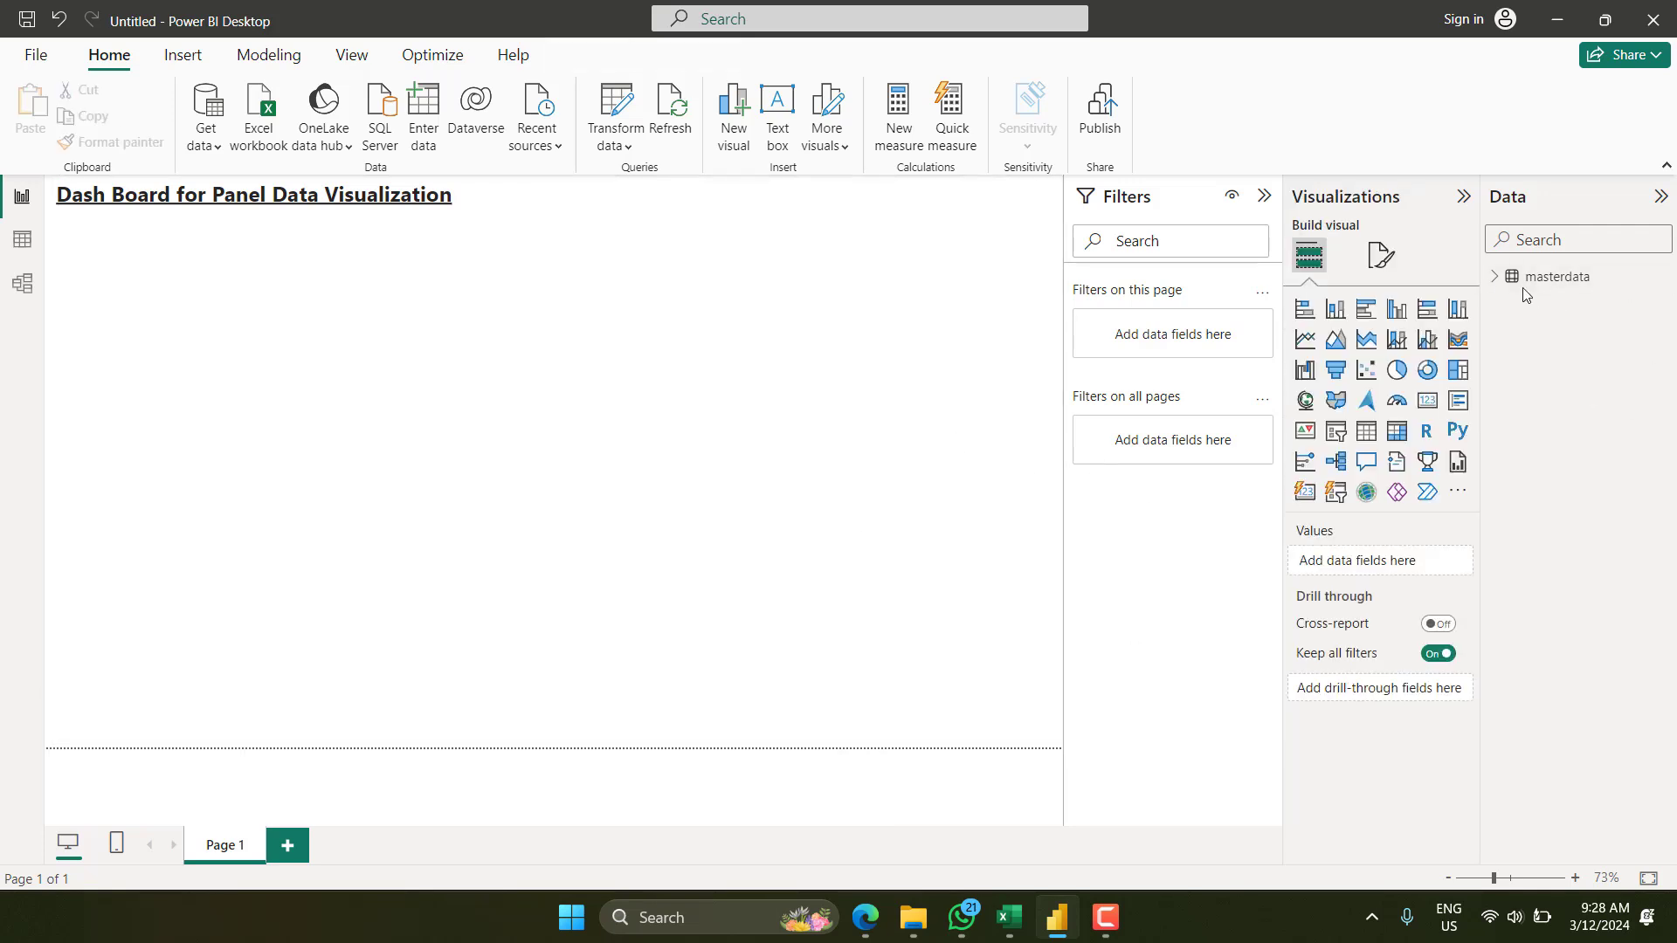
# Add a scatter chart at the page's top-left and enlarge it.
pyautogui.click(1496, 276)
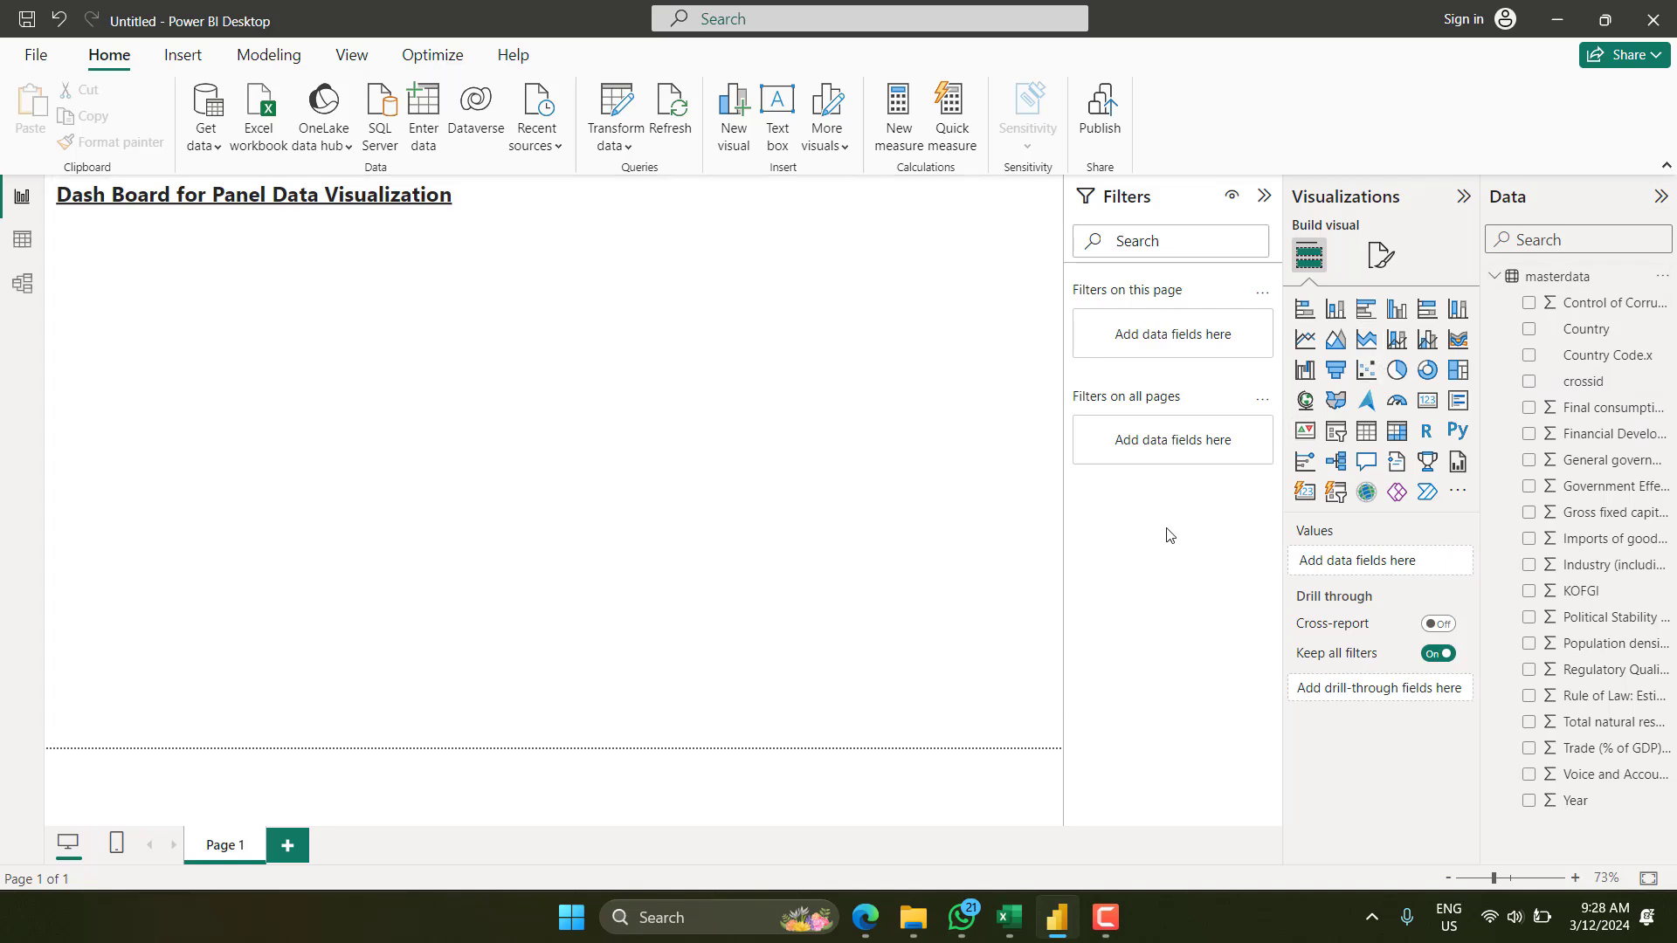
pyautogui.click(1367, 371)
pyautogui.moveTo(143, 365); pyautogui.dragTo(146, 313)
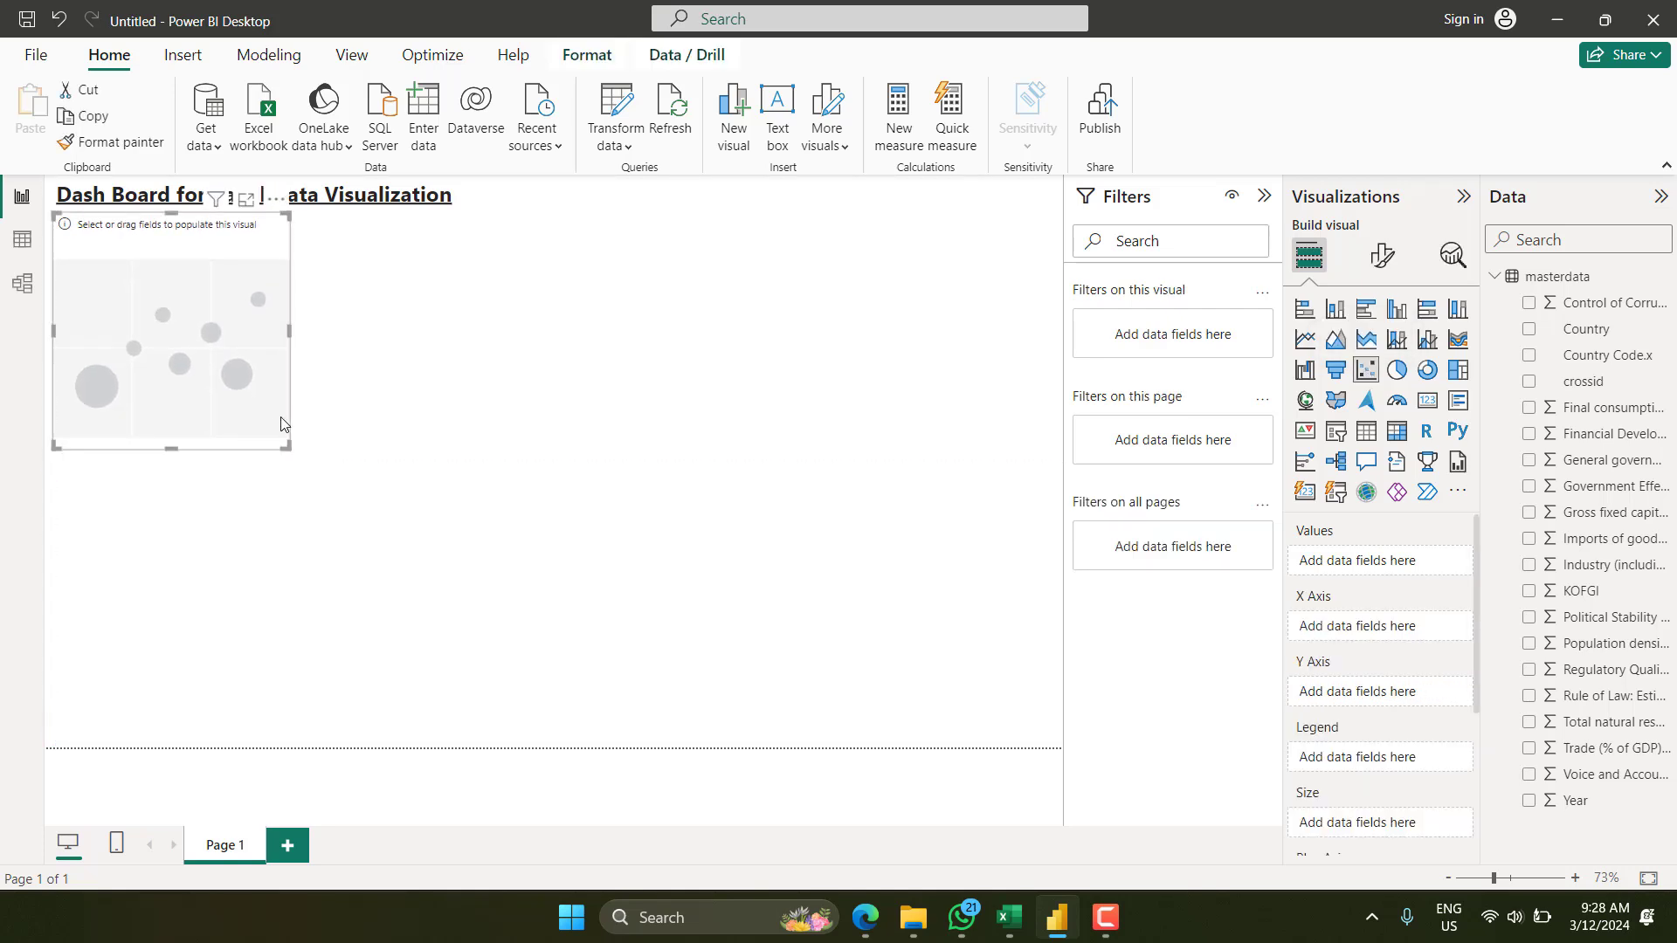
pyautogui.moveTo(290, 450); pyautogui.dragTo(455, 521)
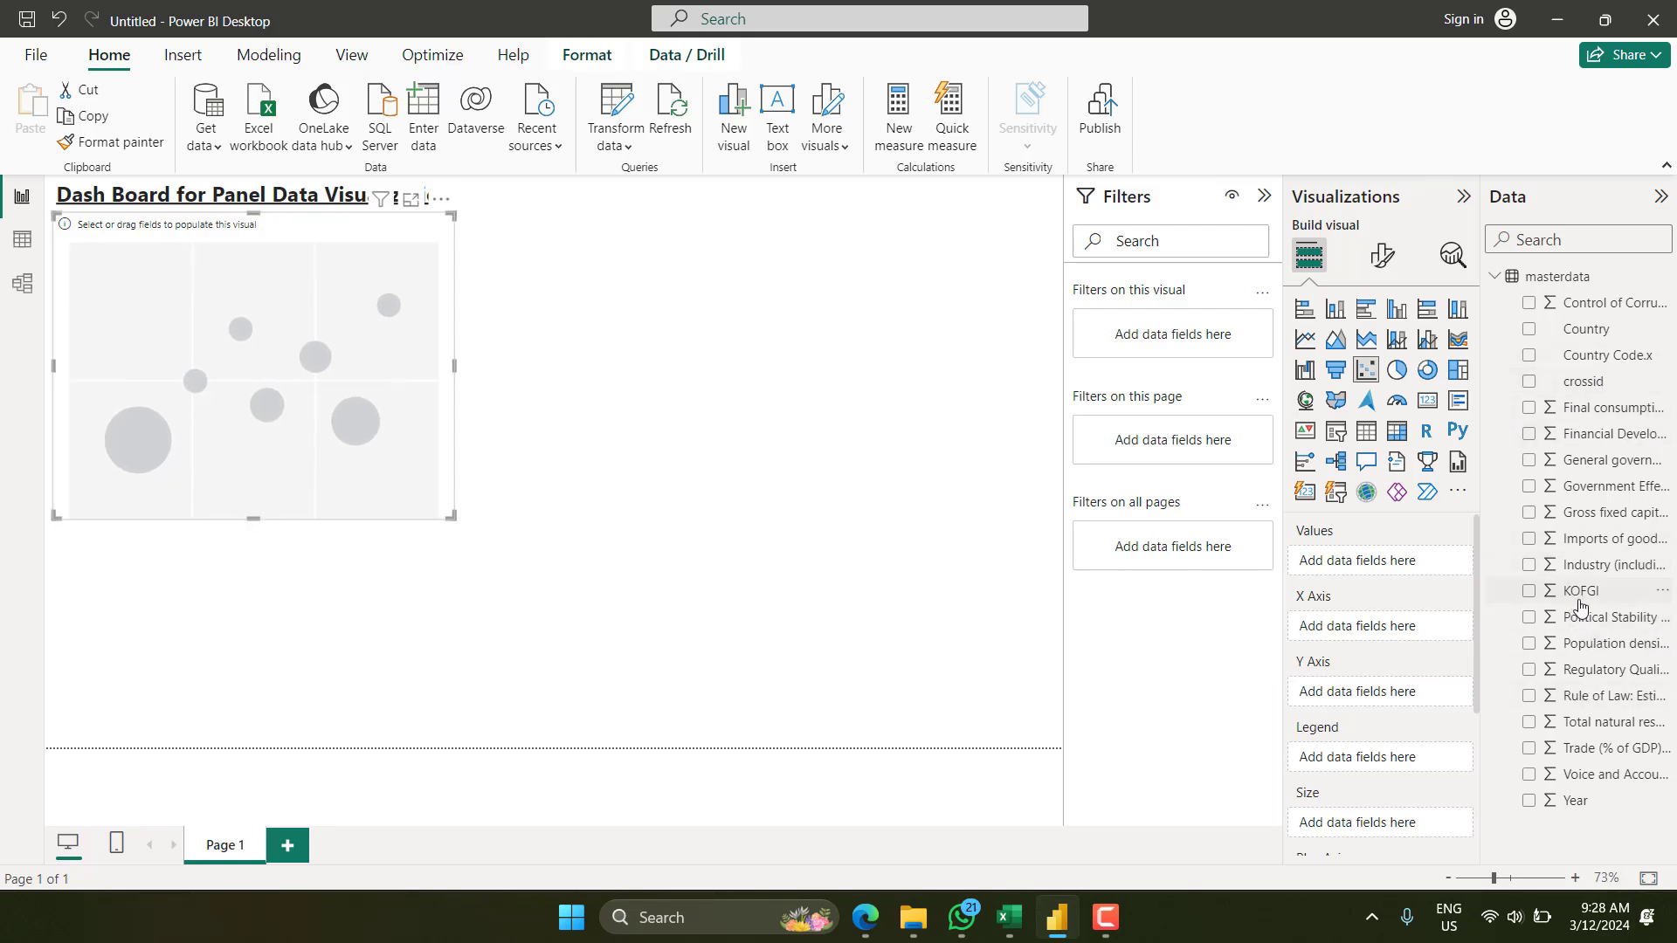
# Plot KOFGI on the X axis and Financial Development Index on the Y axis, both unsummarized.
pyautogui.moveTo(1582, 606); pyautogui.dragTo(1372, 644)
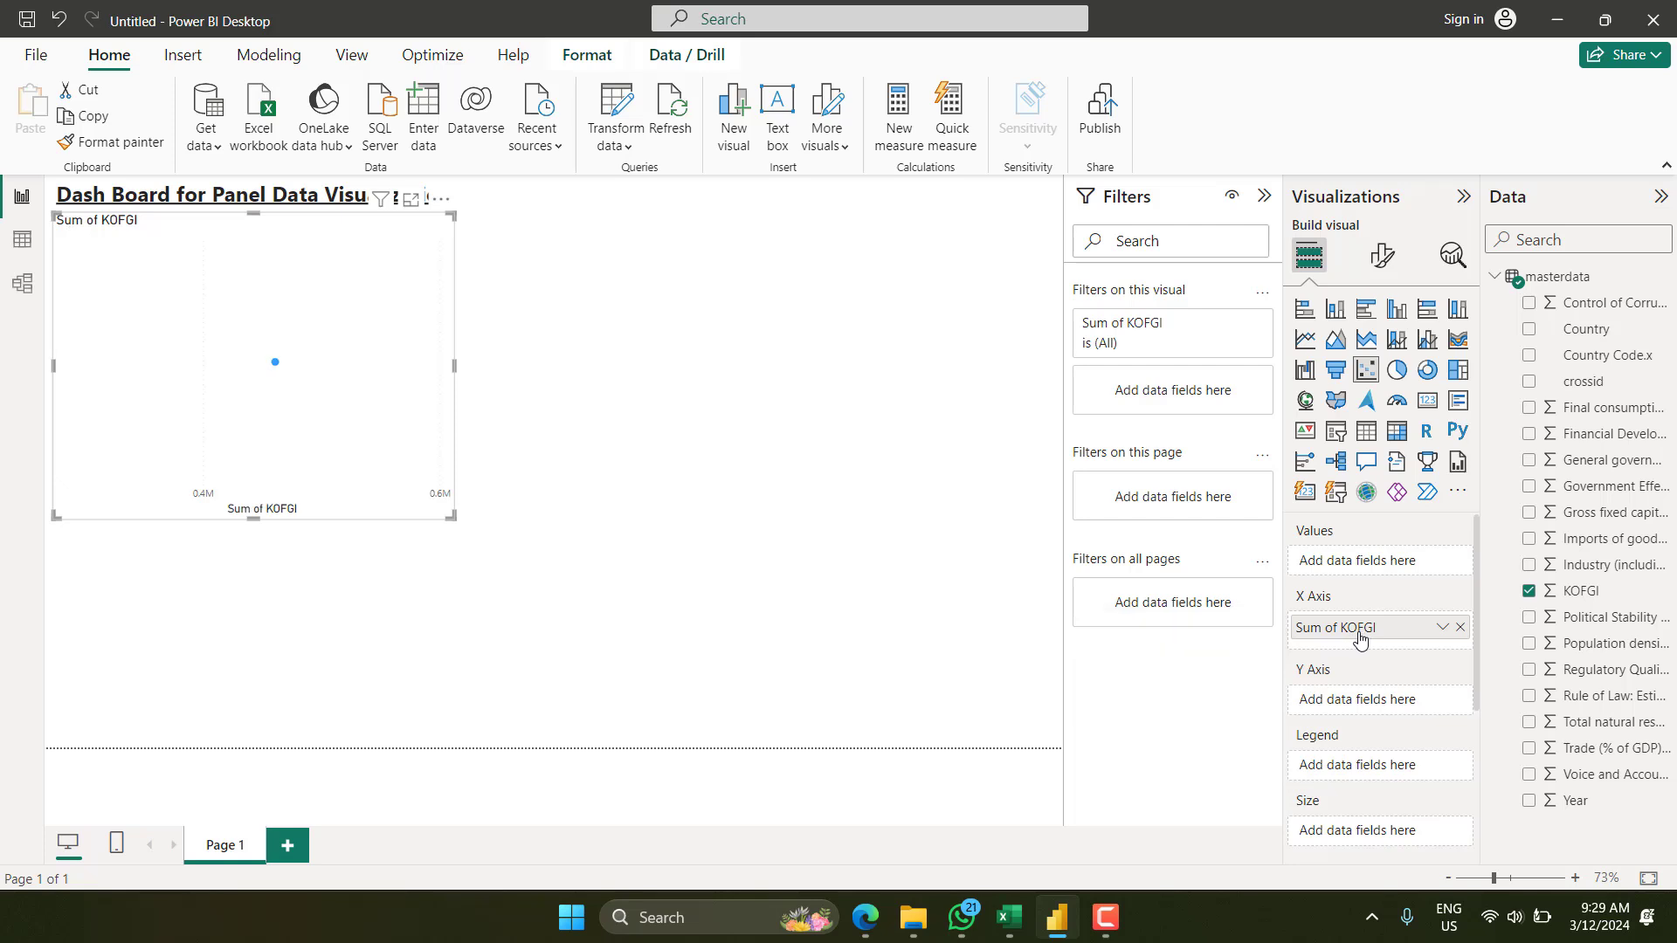
pyautogui.click(1441, 628)
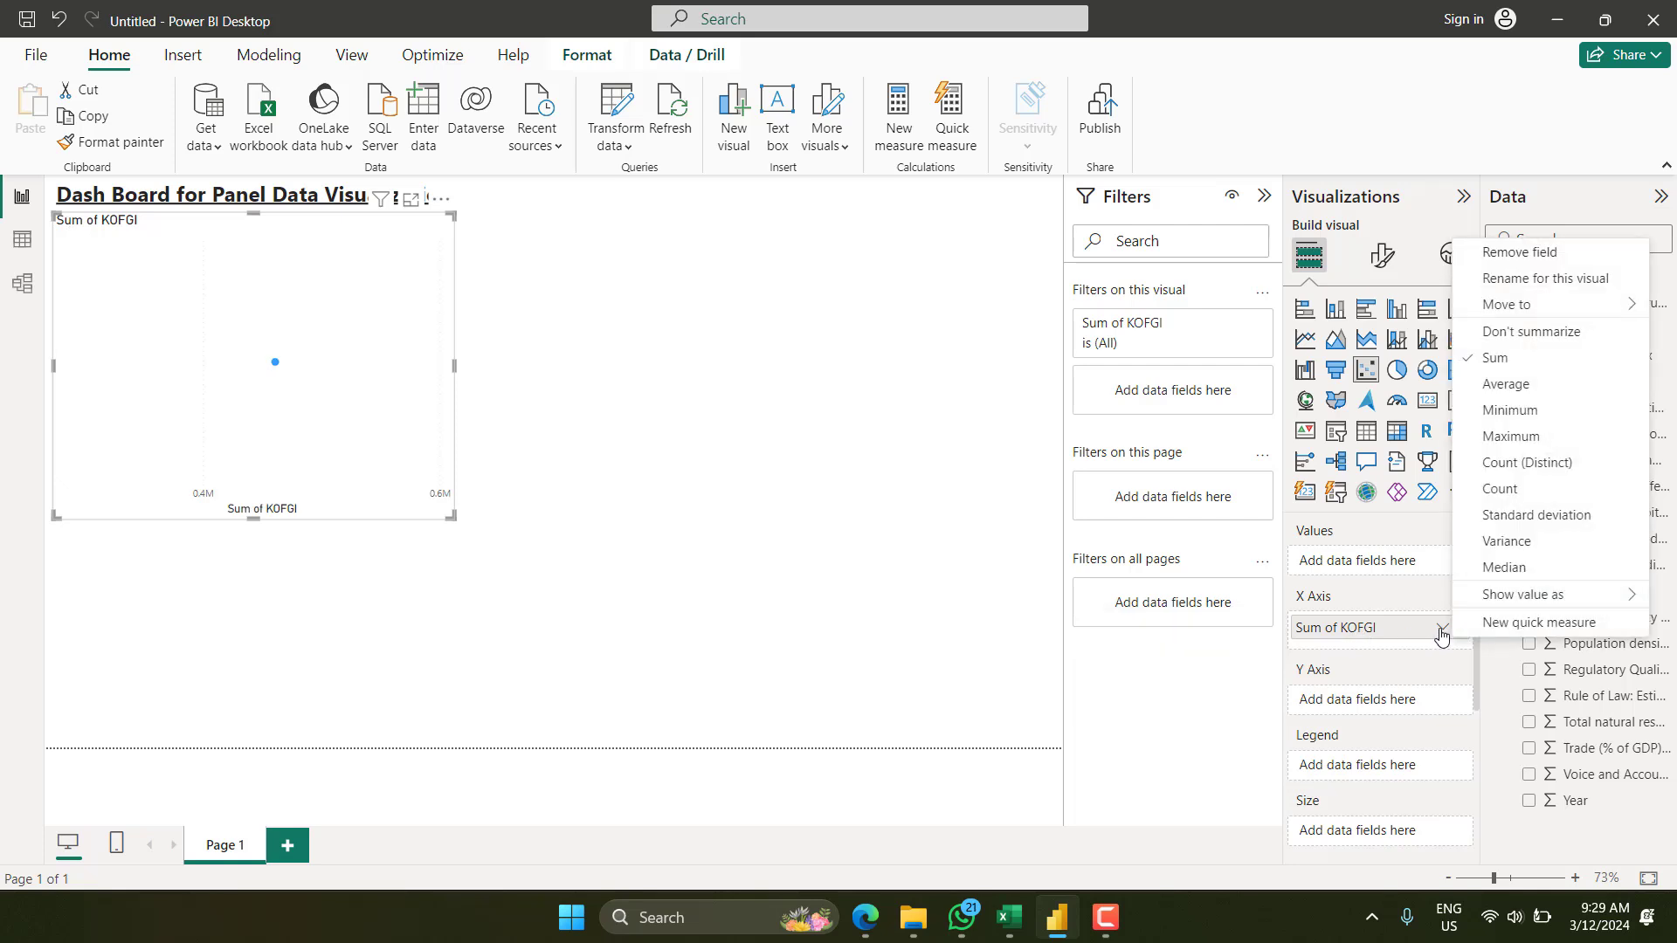
pyautogui.click(1505, 332)
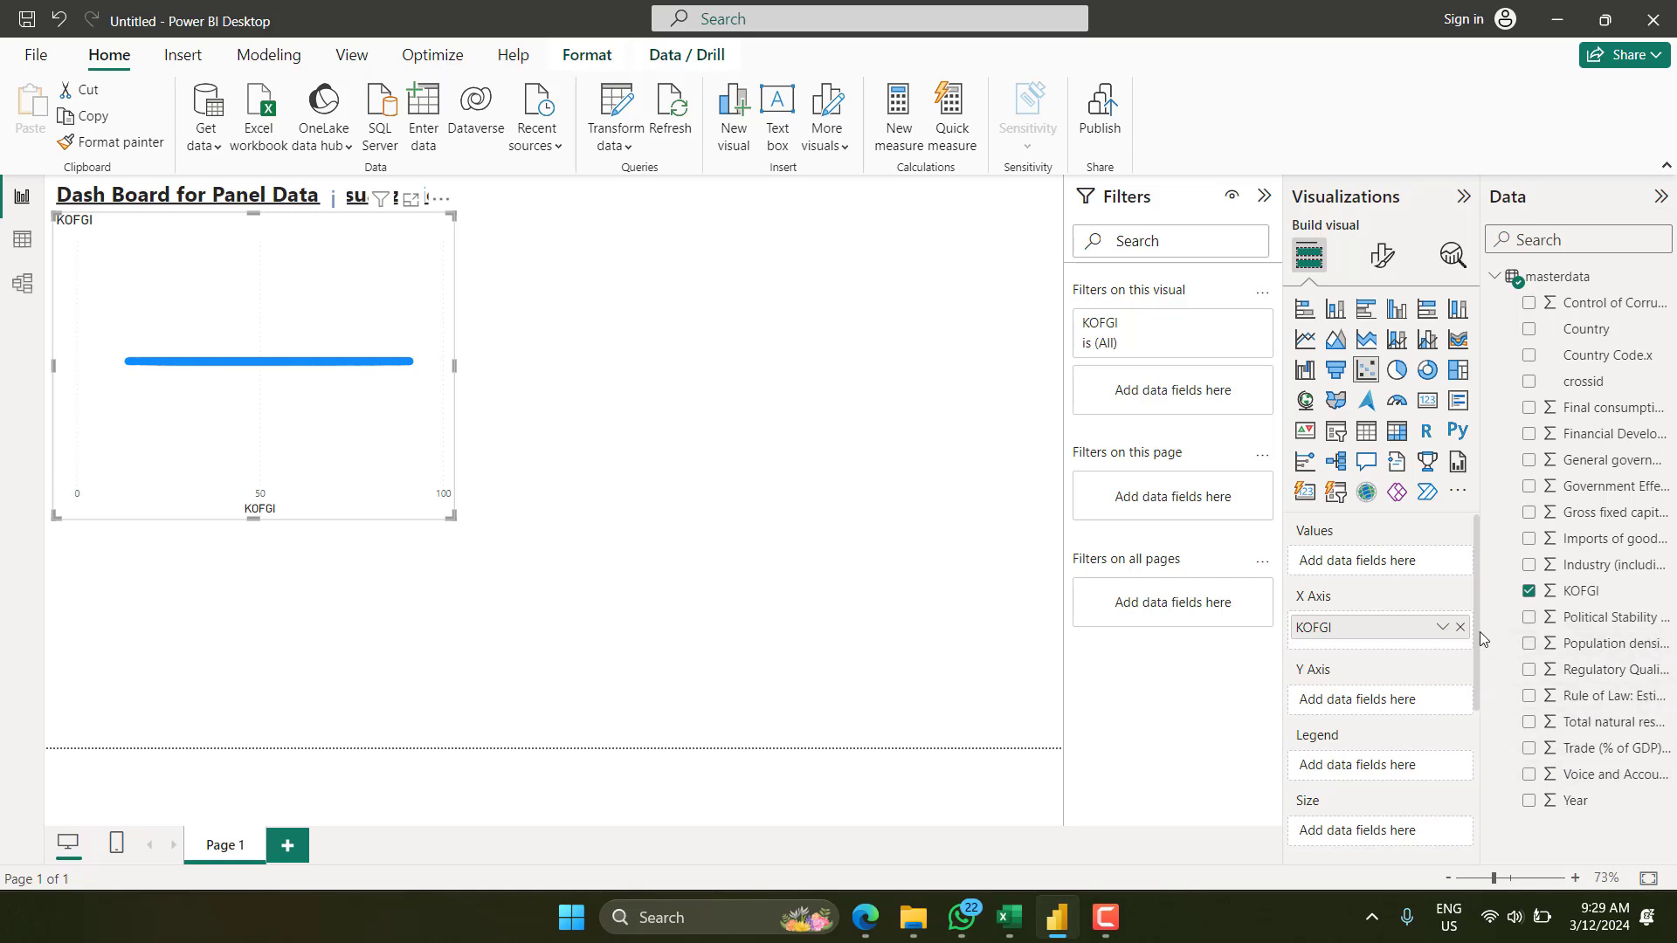
pyautogui.moveTo(1485, 632); pyautogui.dragTo(1421, 628)
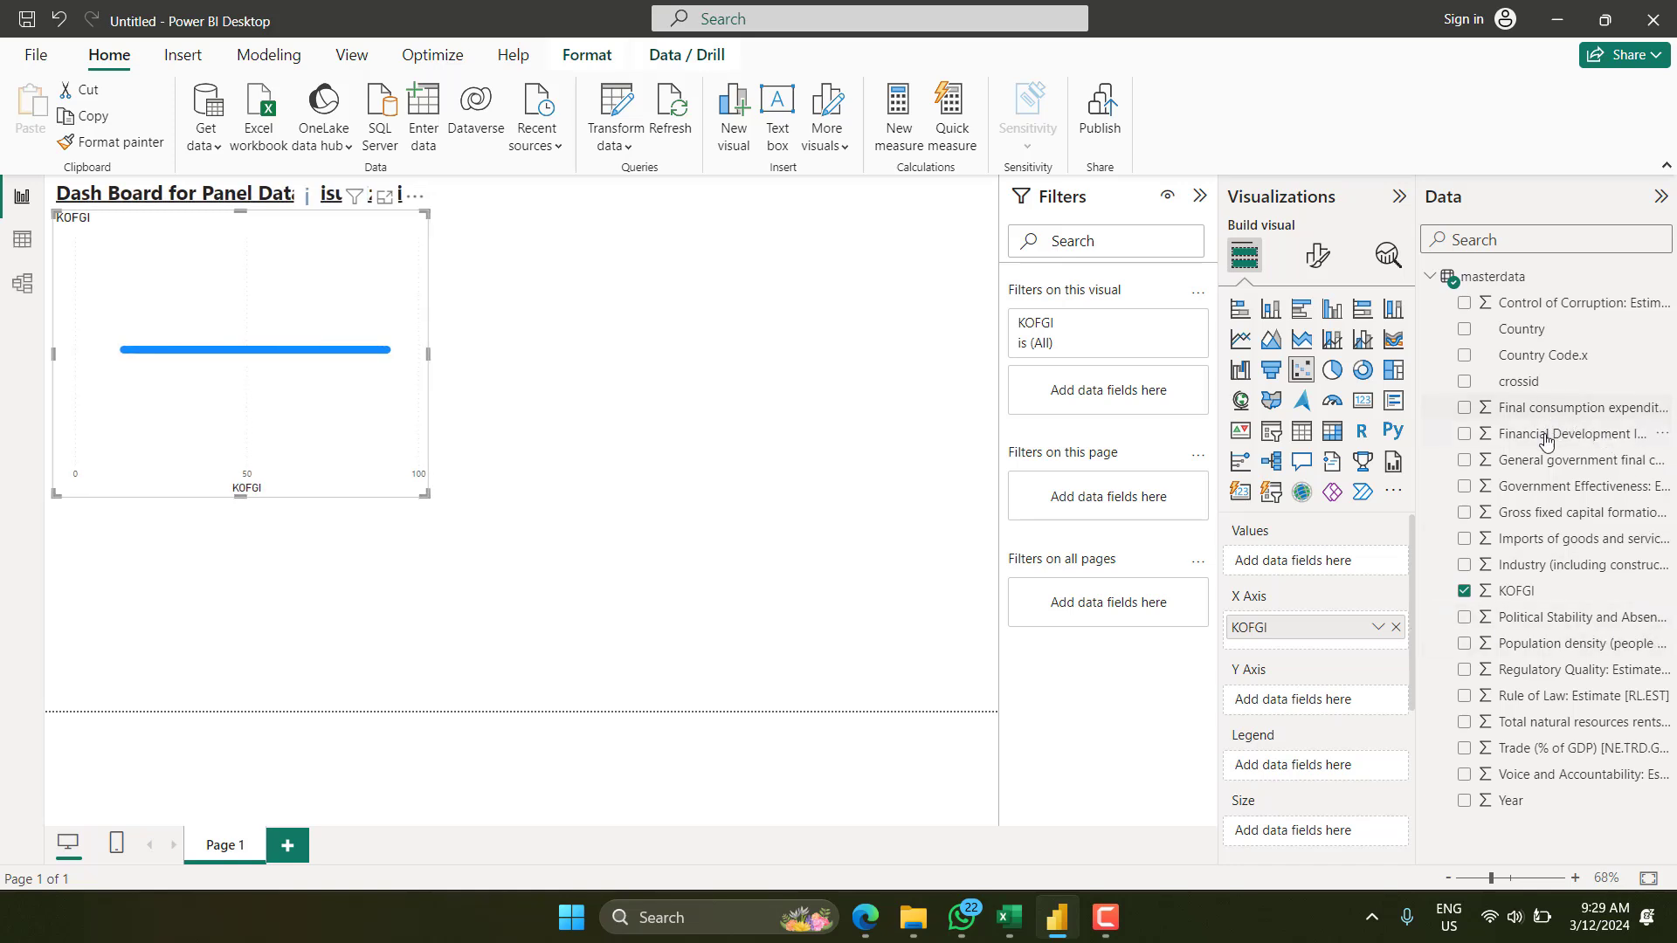
pyautogui.moveTo(1541, 441); pyautogui.dragTo(1336, 705)
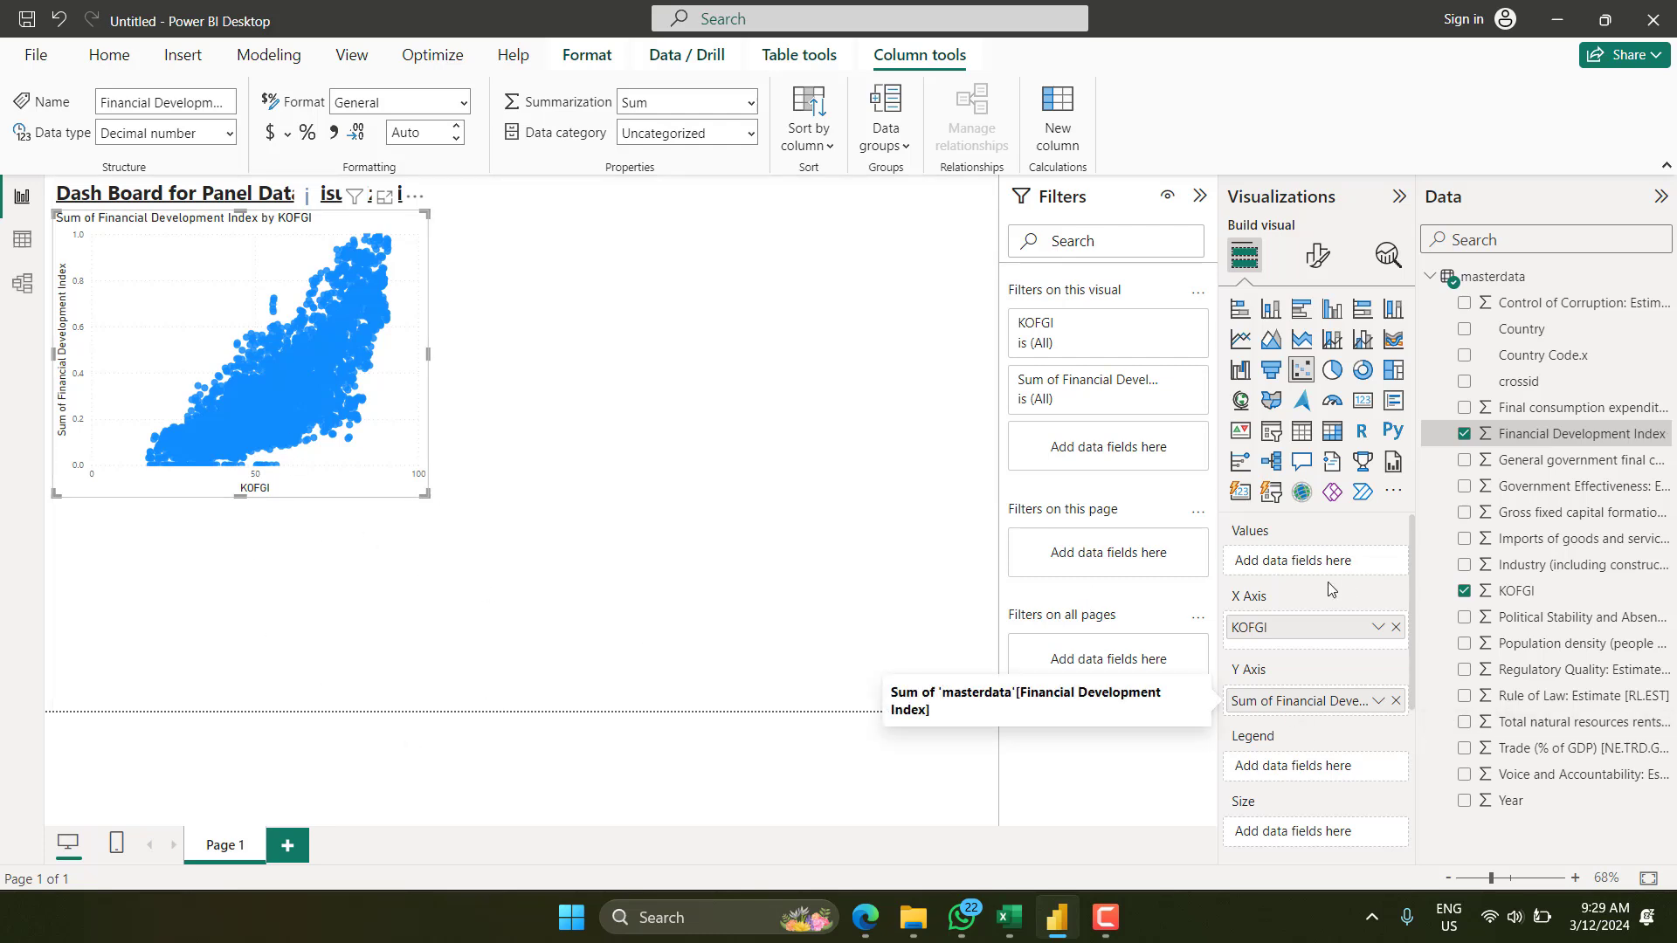
pyautogui.click(1379, 701)
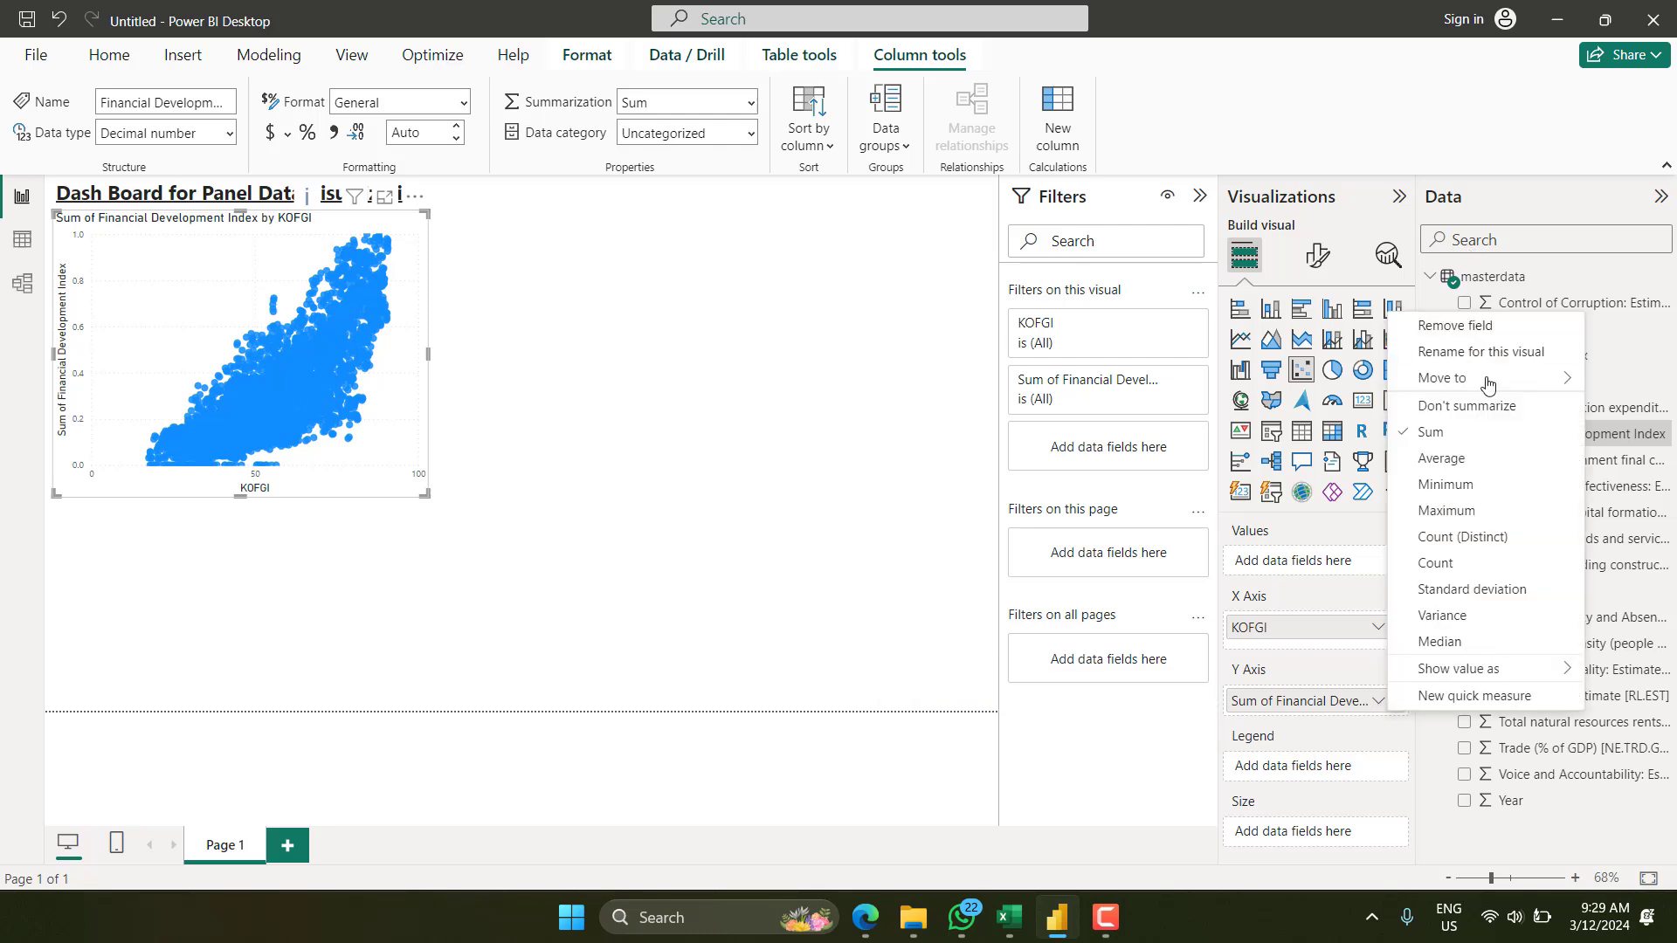
pyautogui.click(1485, 407)
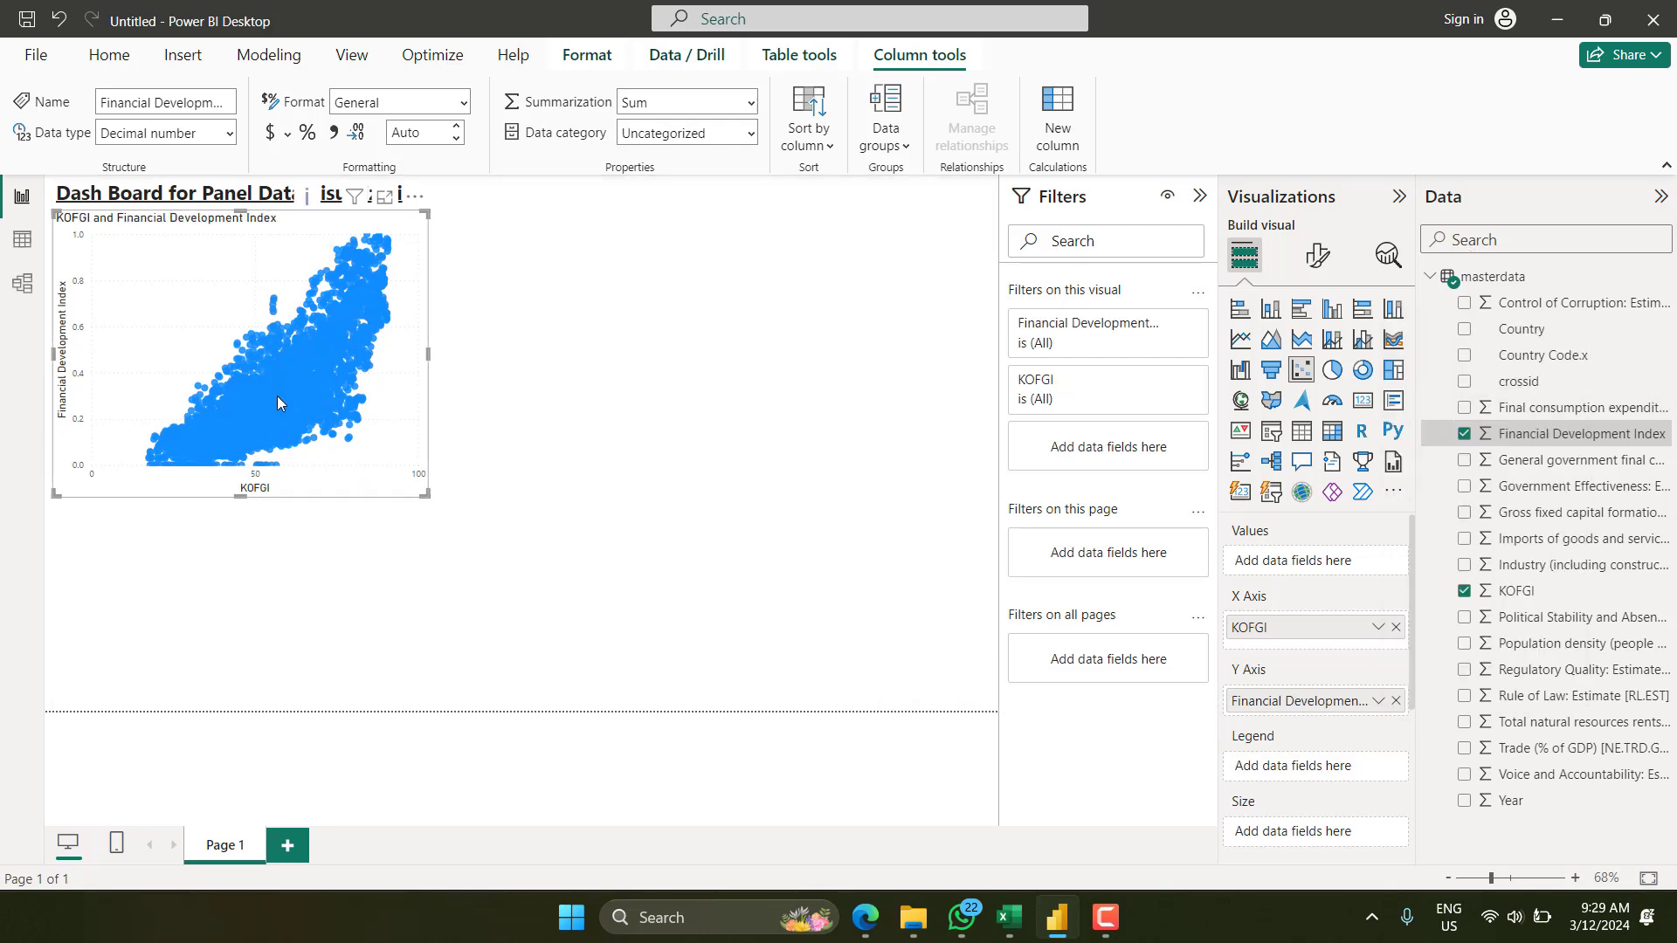
# Check the empty line under the title text box, then deselect it.
pyautogui.click(620, 288)
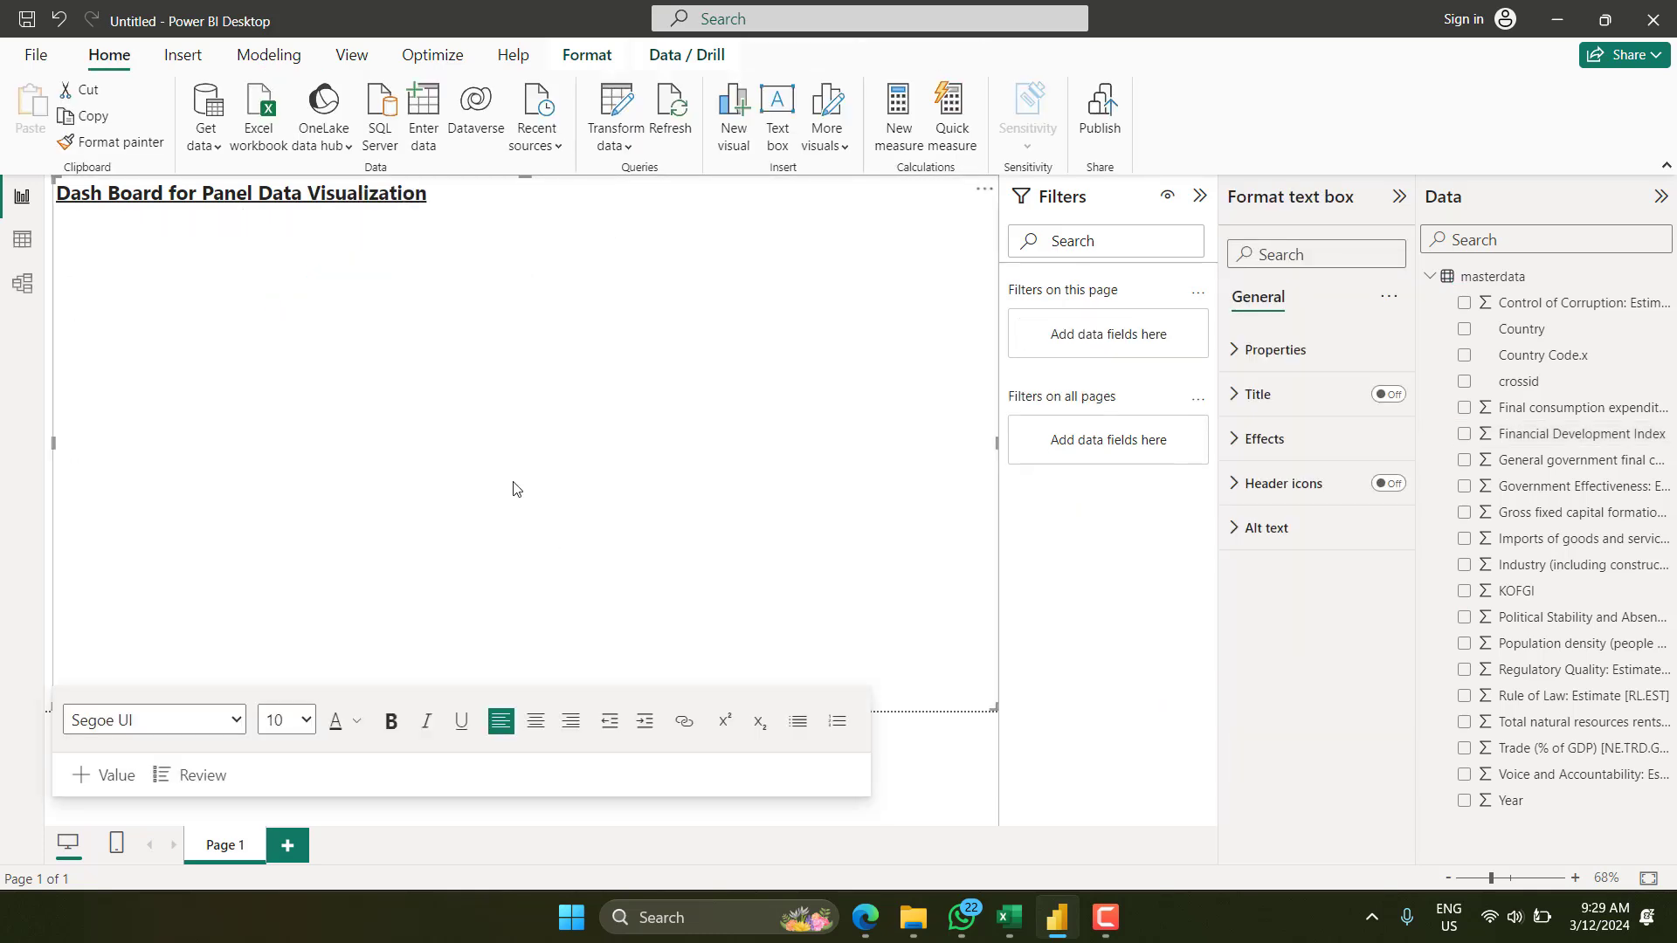
pyautogui.click(359, 426)
pyautogui.click(958, 750)
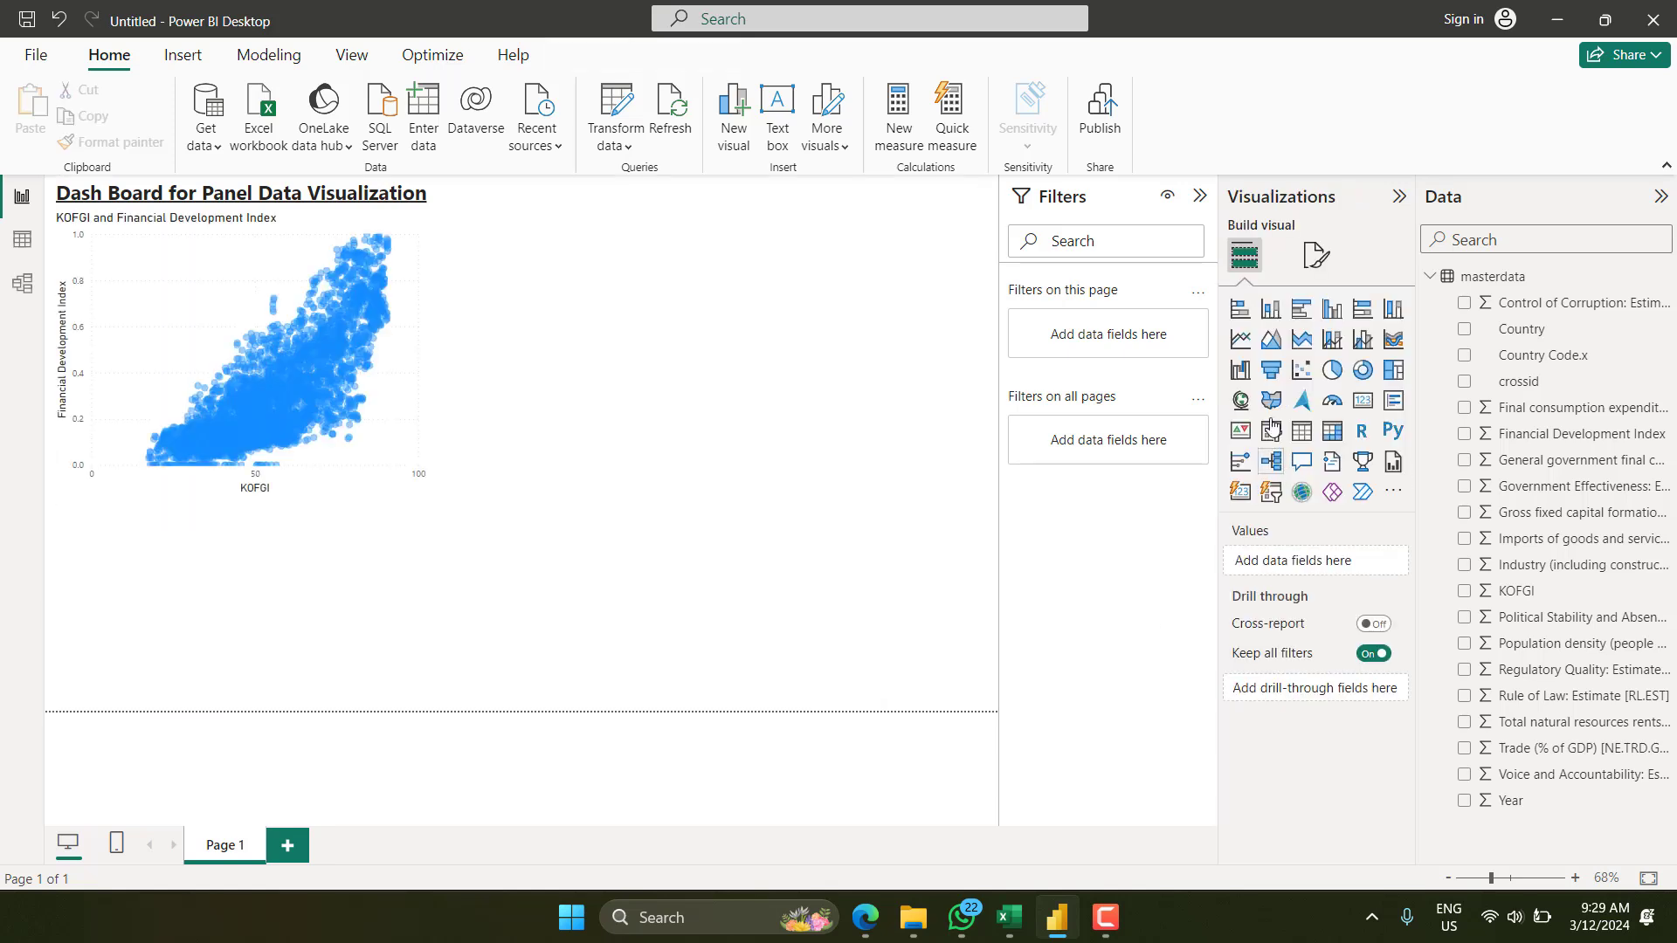
# Add a line chart beside the scatter plot showing Year and Average of Financial Development Index.
pyautogui.click(1241, 343)
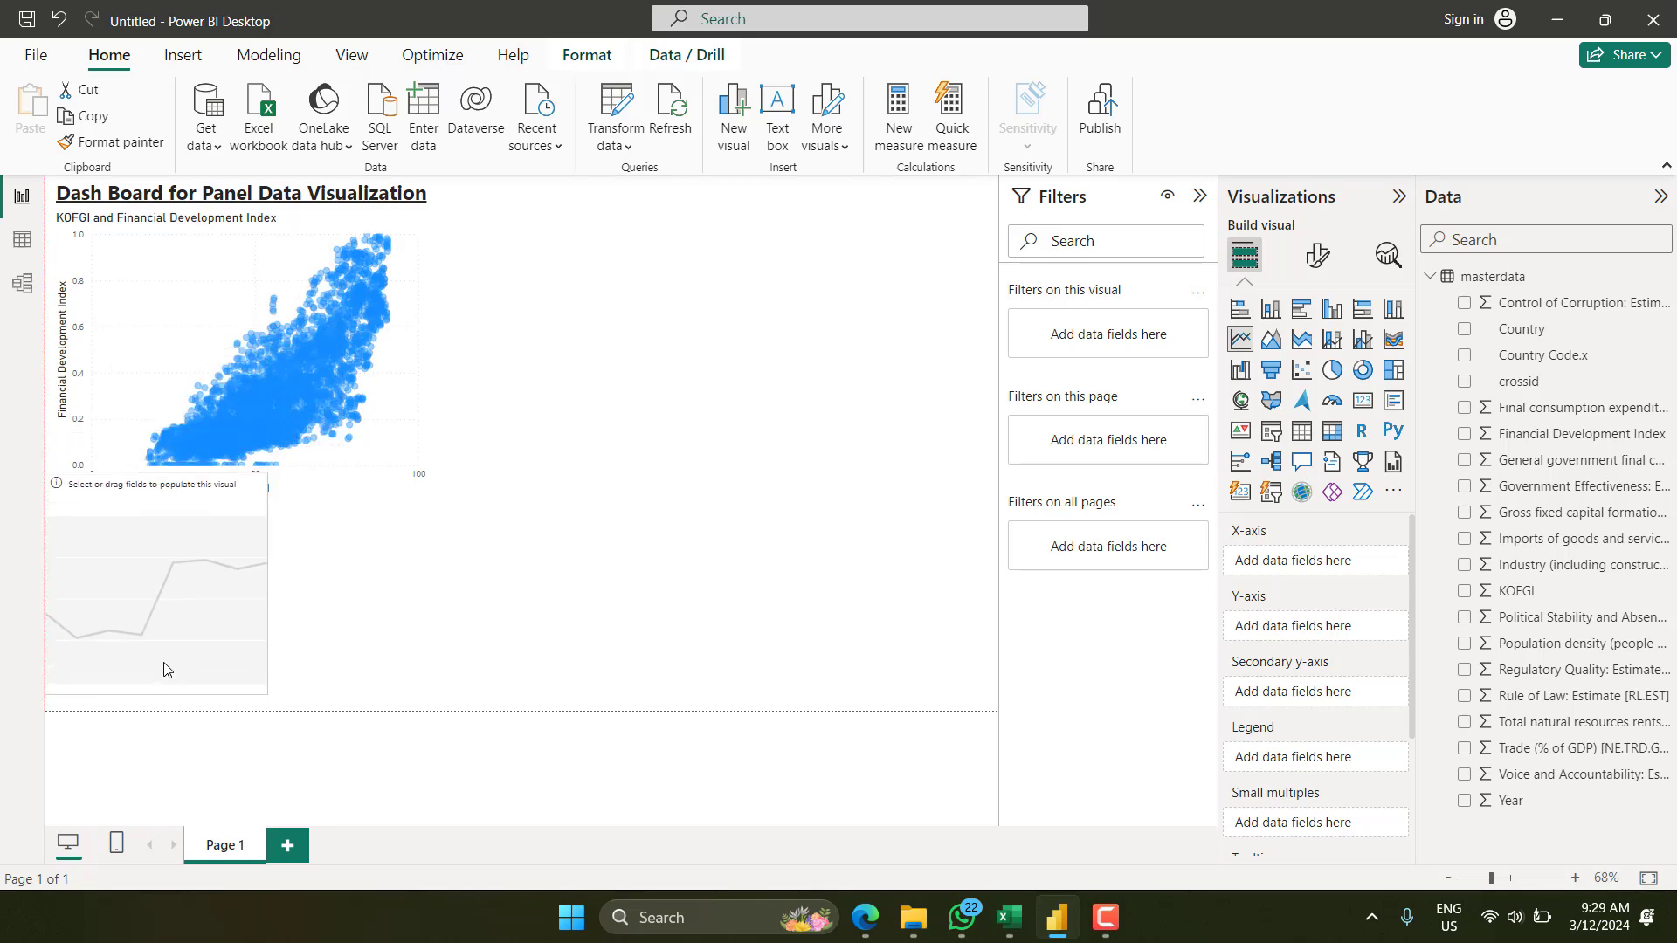
pyautogui.moveTo(598, 386); pyautogui.dragTo(765, 497)
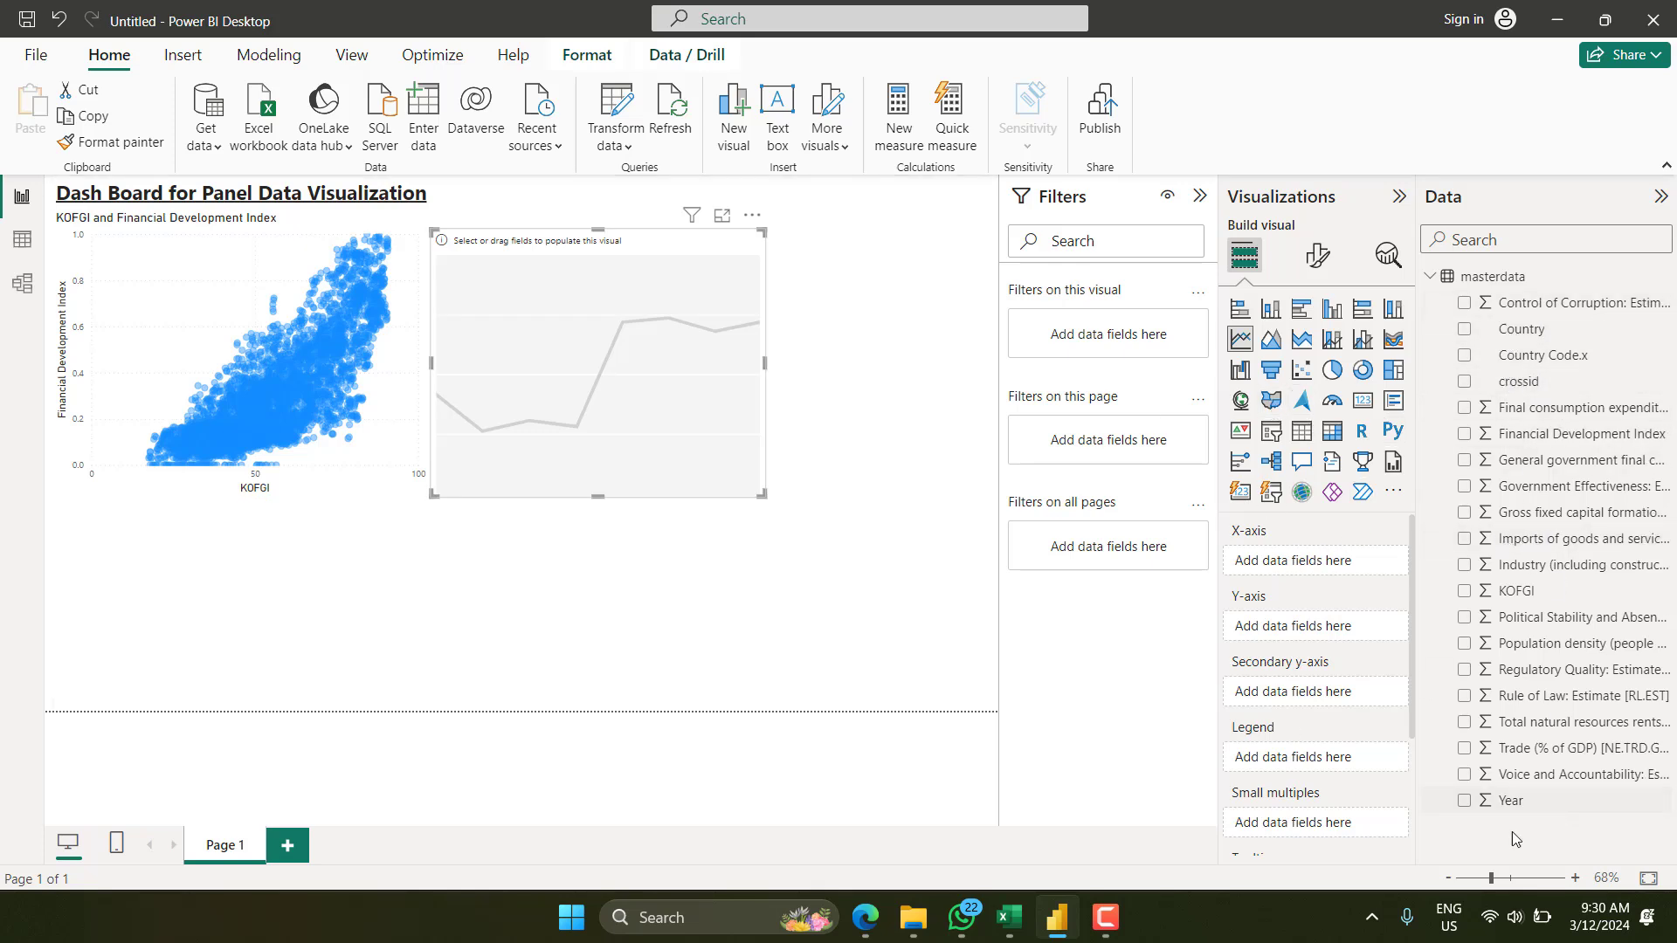
pyautogui.moveTo(1511, 800); pyautogui.dragTo(1310, 563)
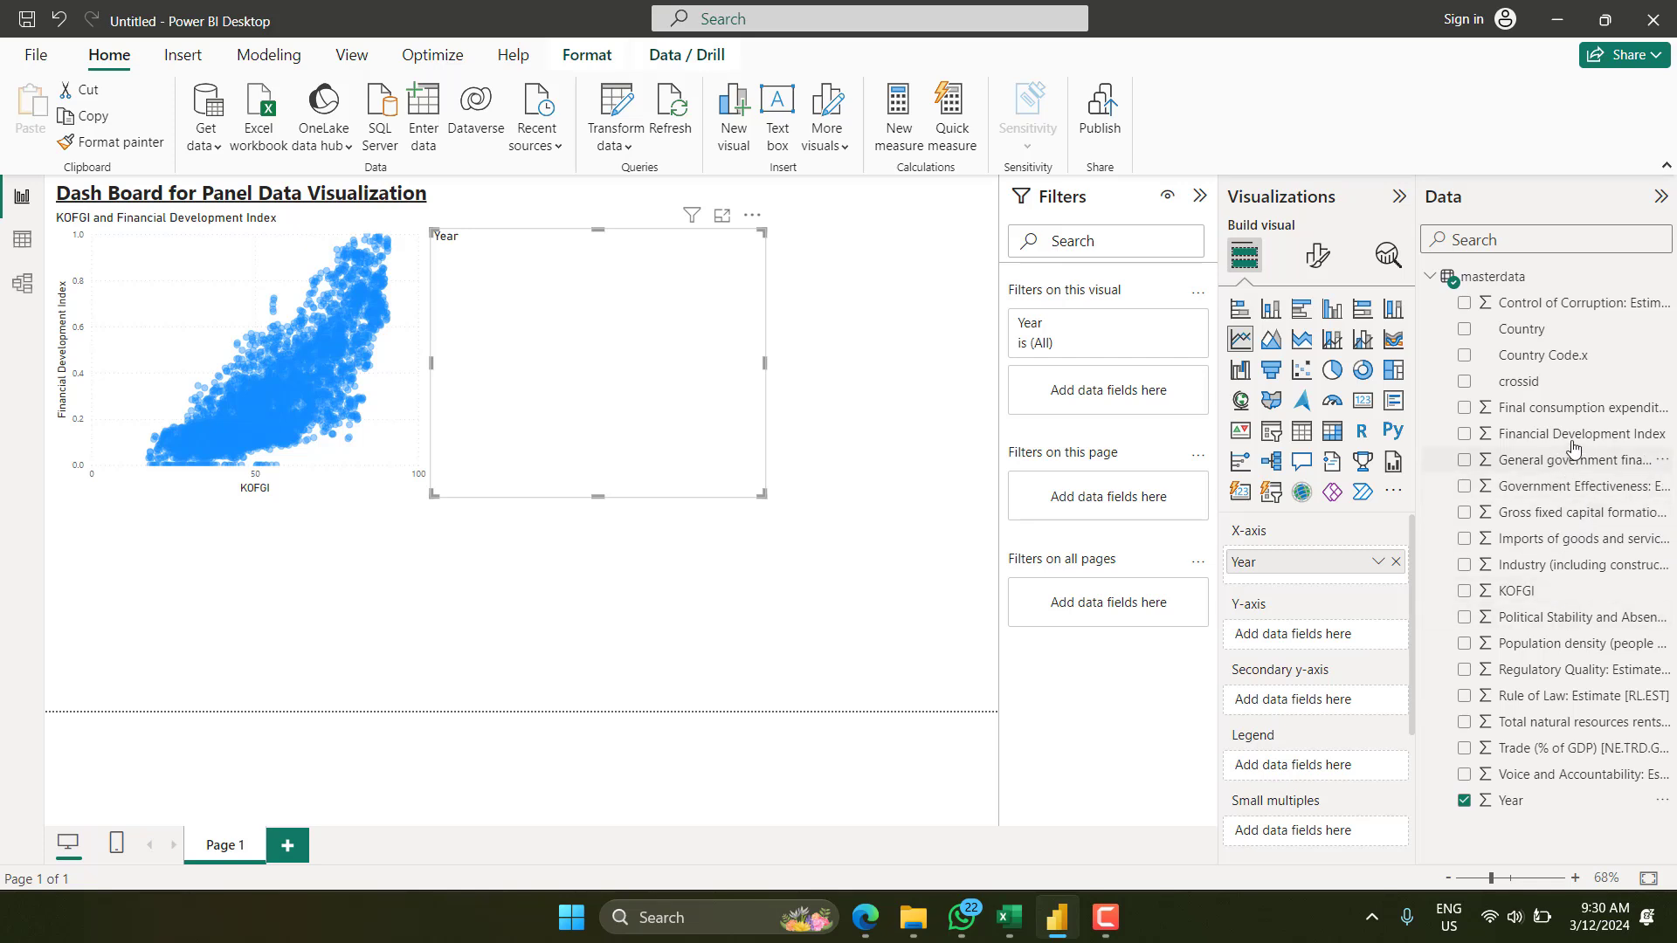
pyautogui.moveTo(1561, 437); pyautogui.dragTo(1356, 637)
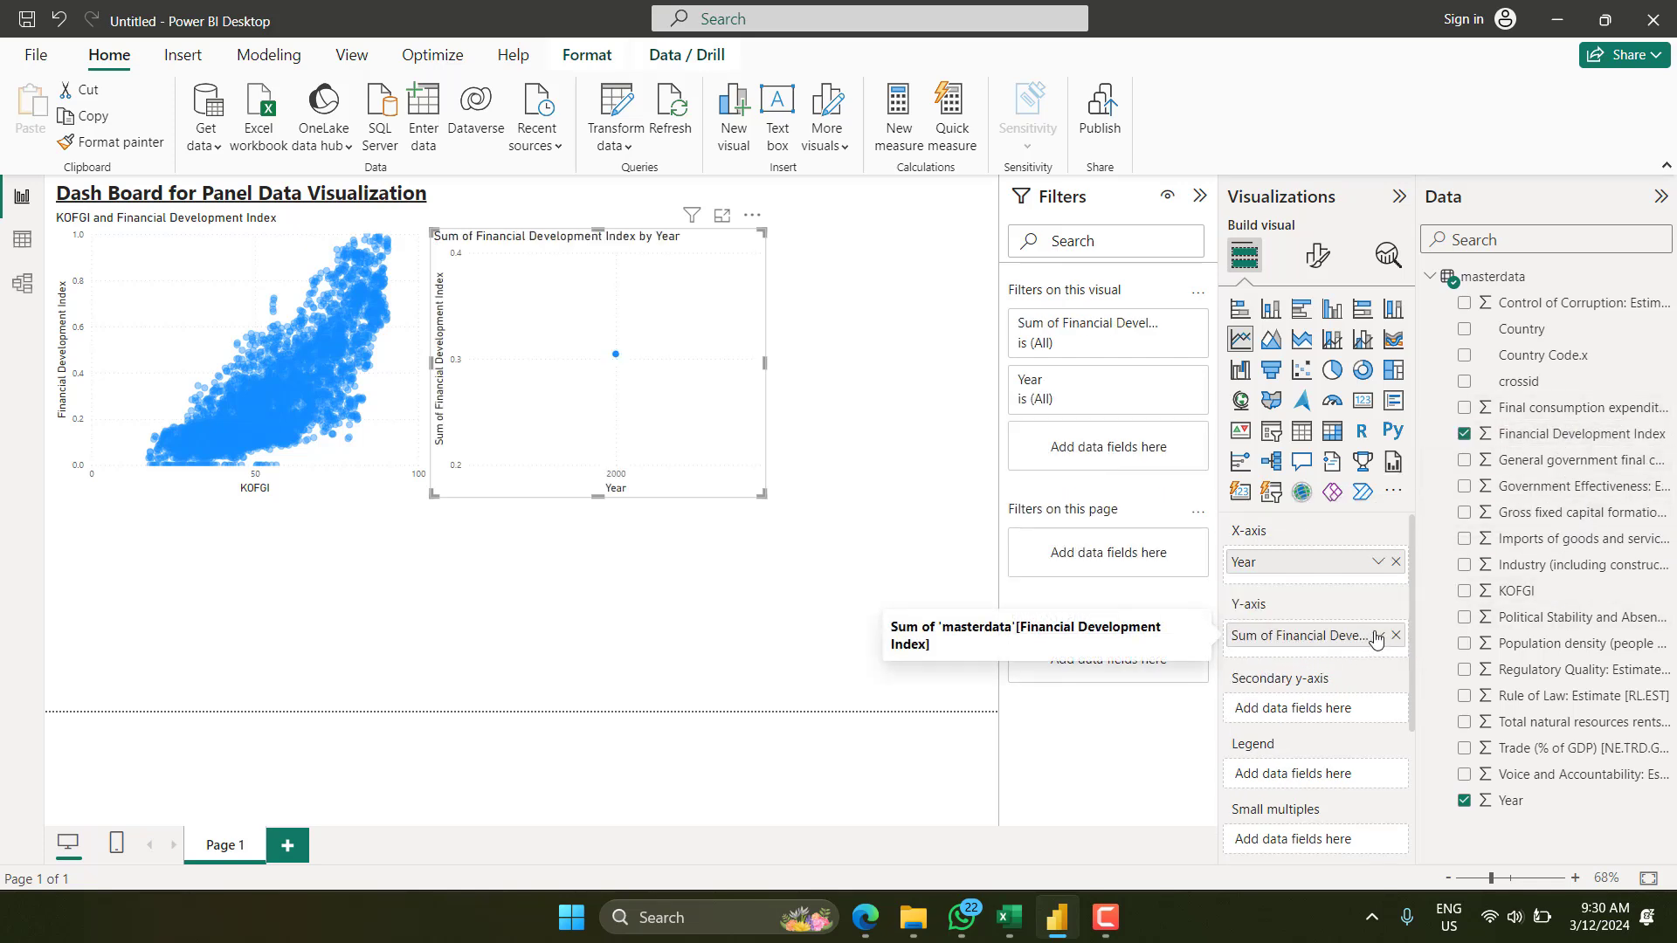
pyautogui.click(1378, 637)
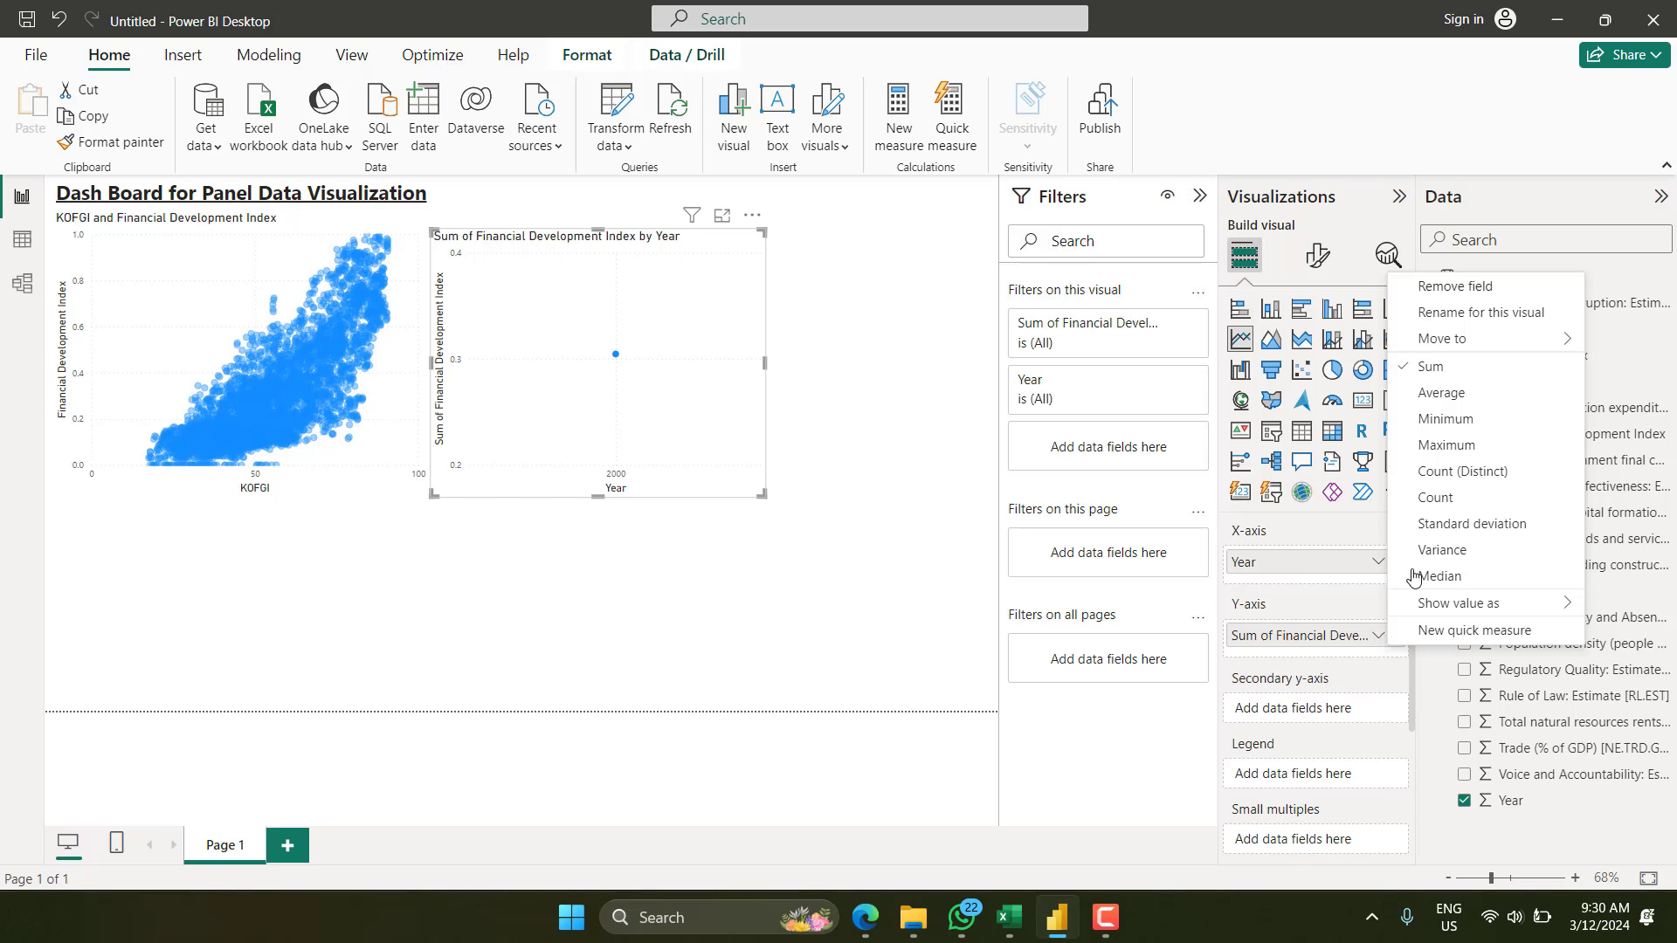
pyautogui.click(1463, 400)
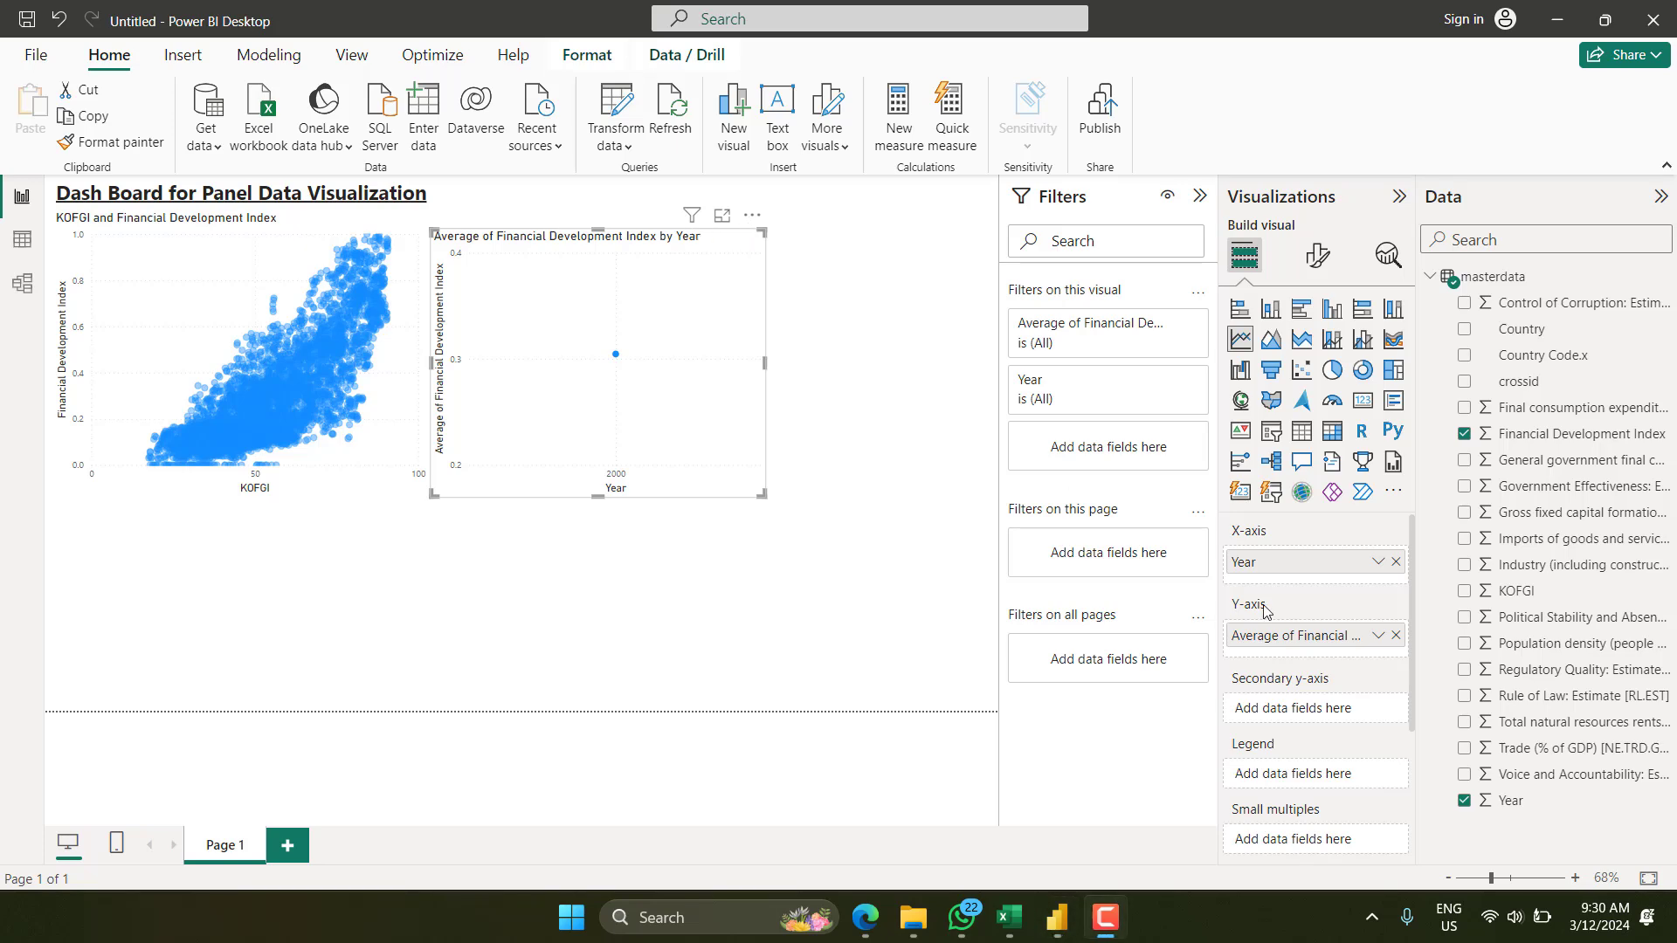
pyautogui.scroll(-3, 1304, 802)
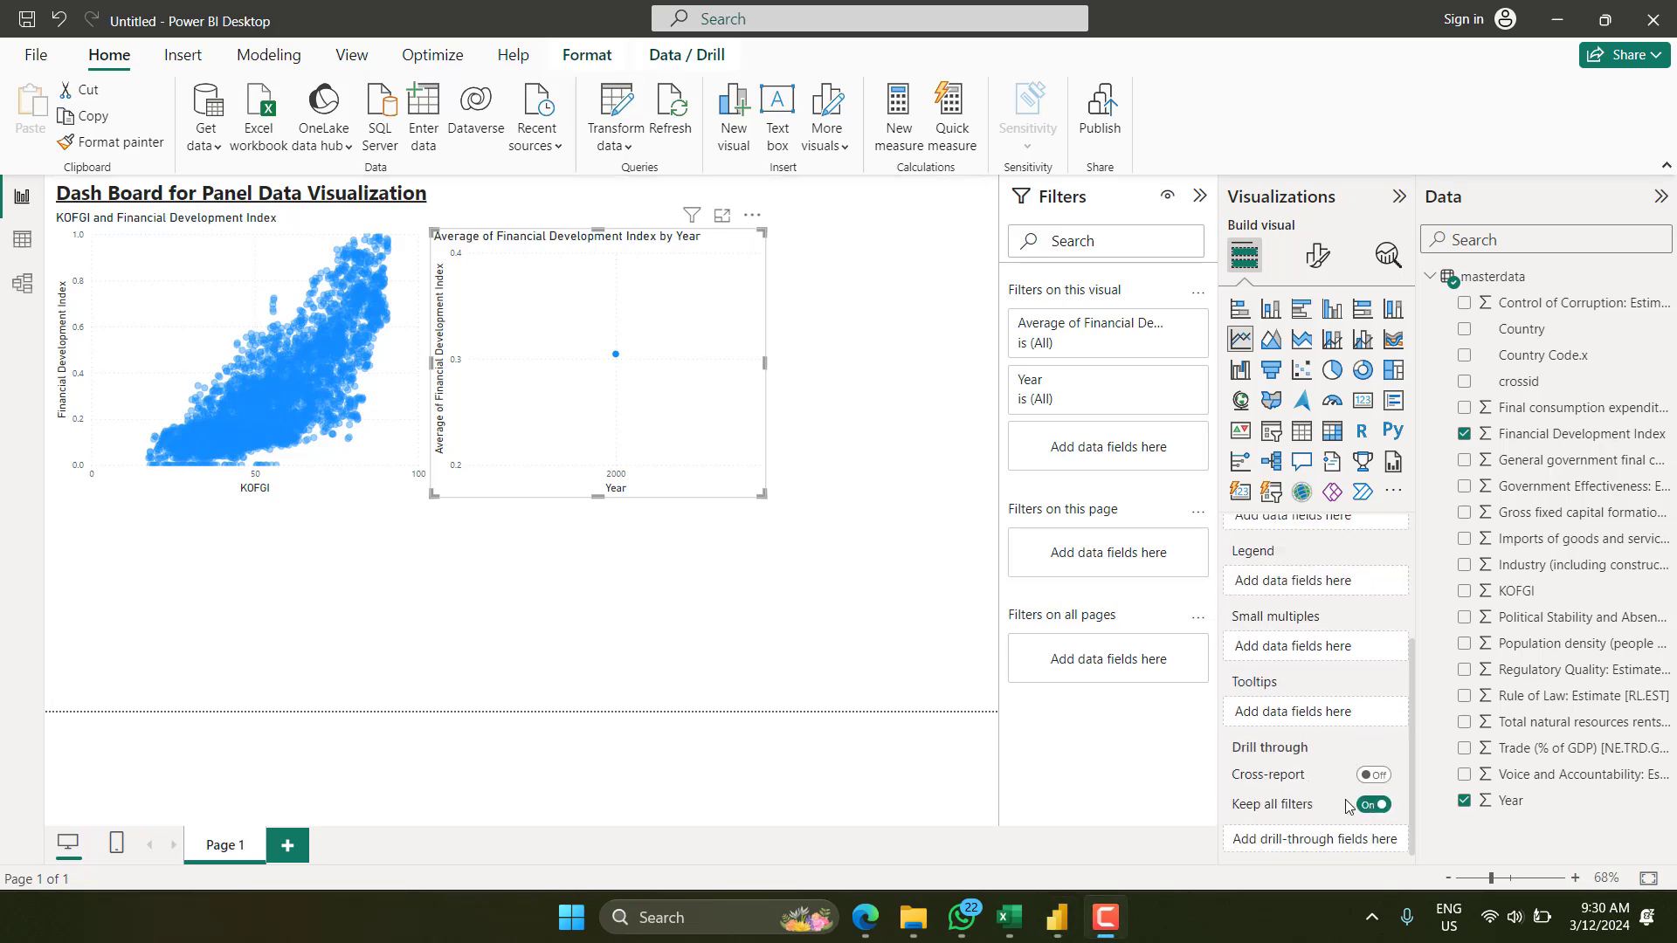
pyautogui.scroll(3, 1315, 646)
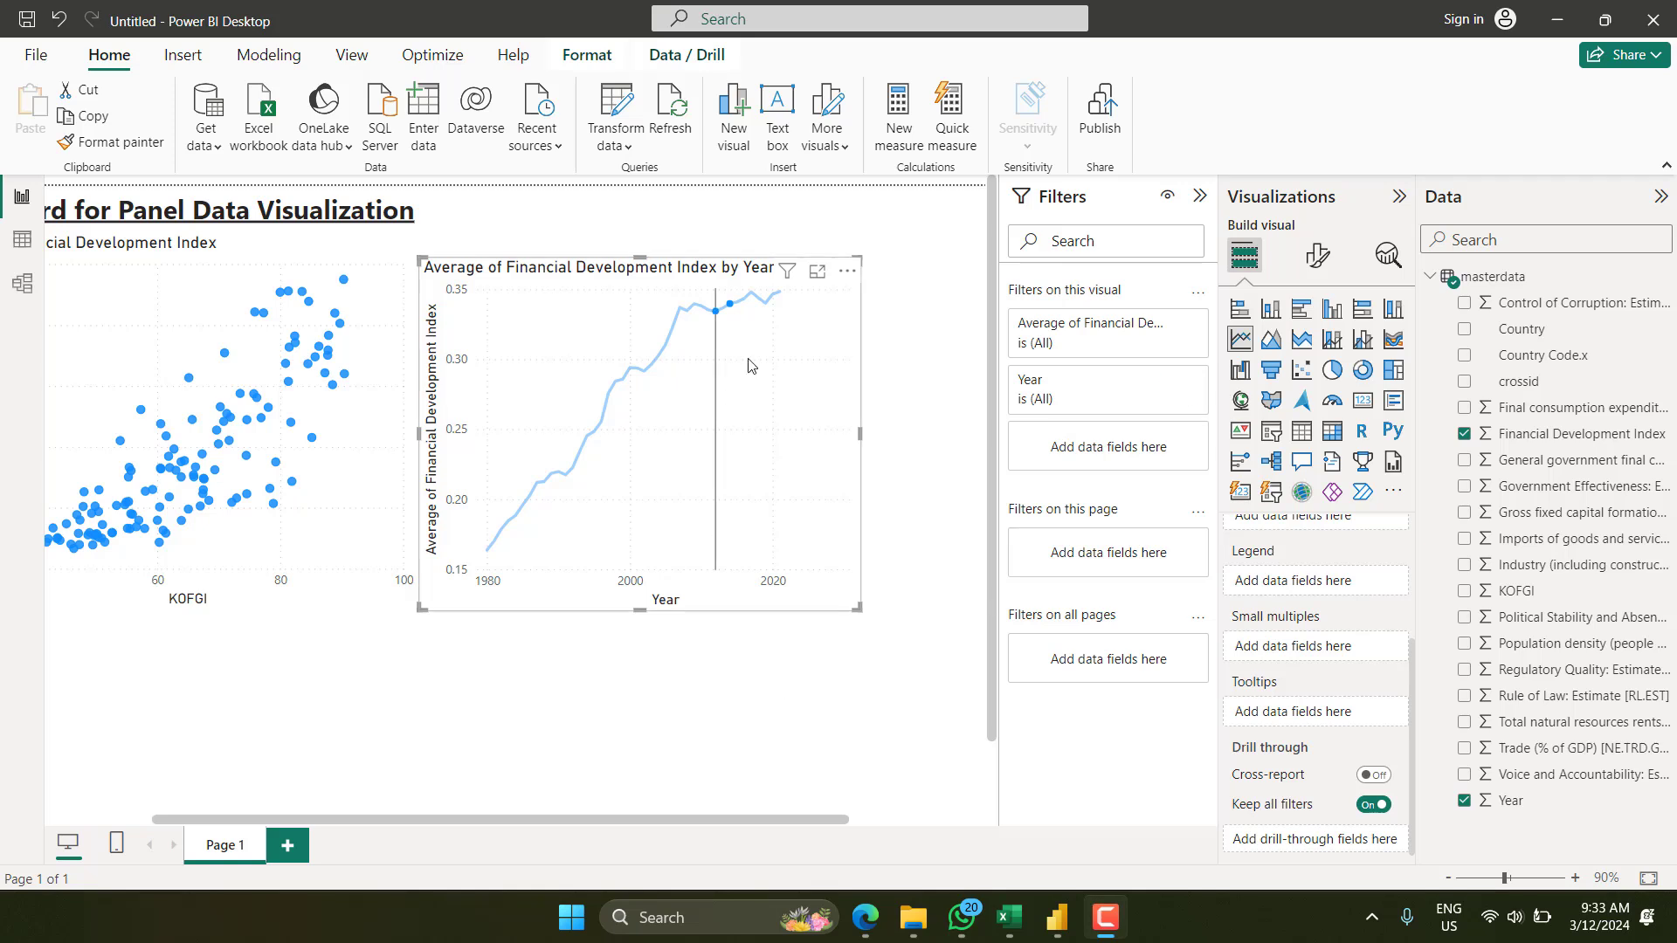
pyautogui.hscroll(-3, 509, 678)
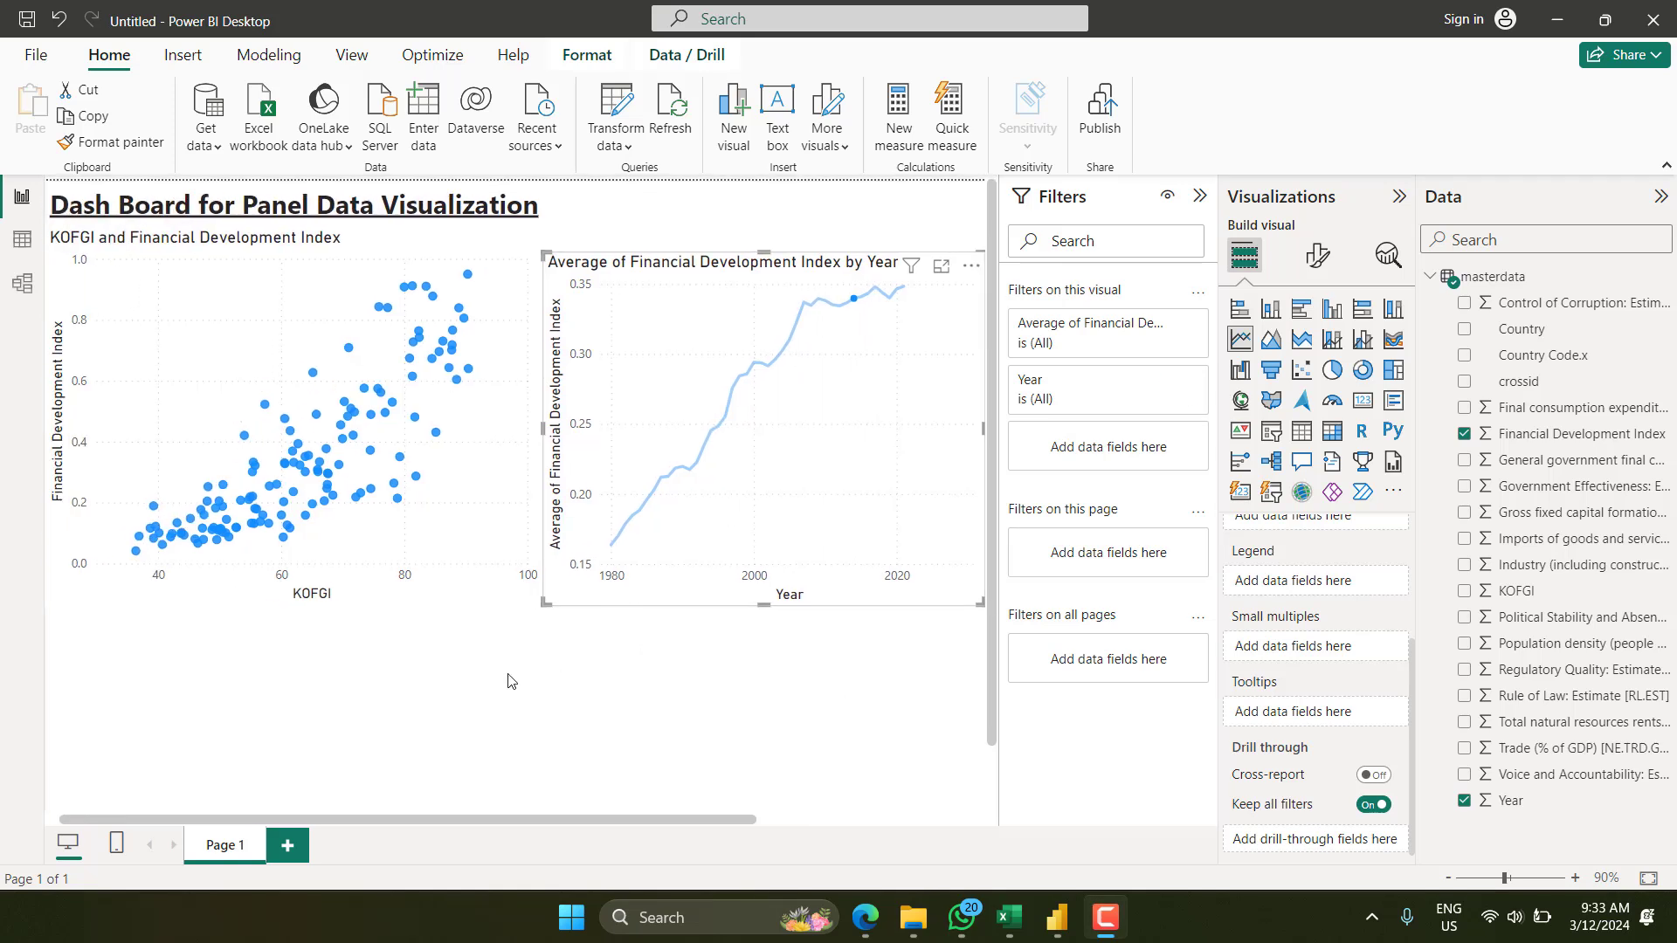
pyautogui.click(769, 377)
pyautogui.click(766, 366)
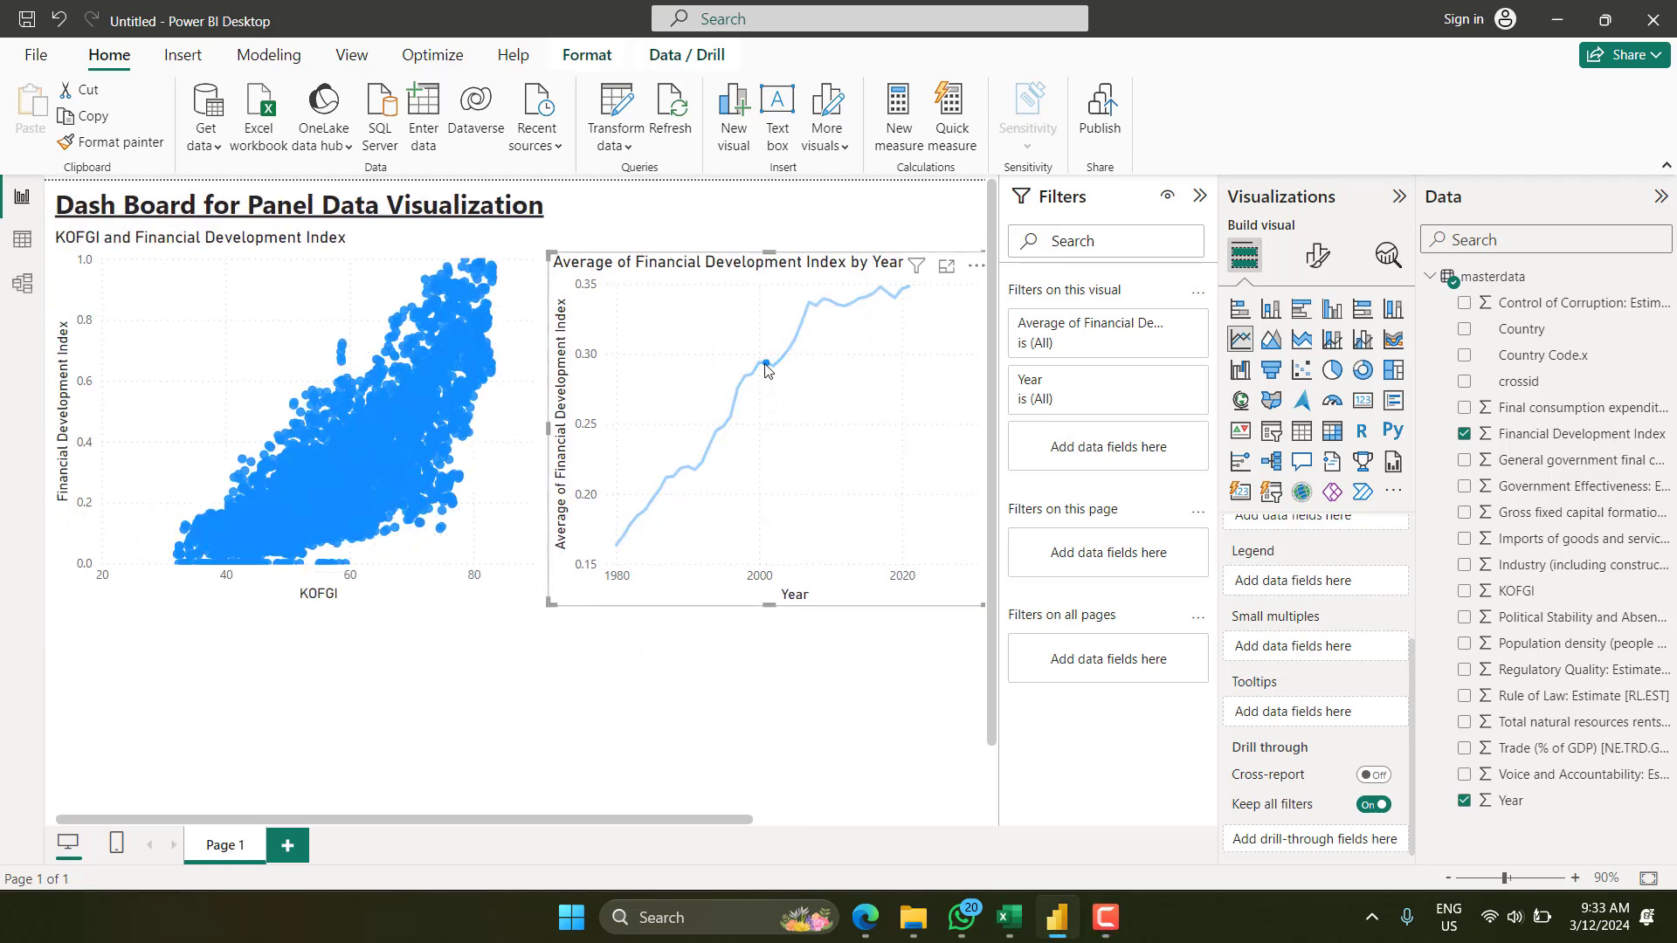
pyautogui.click(766, 366)
pyautogui.click(766, 366)
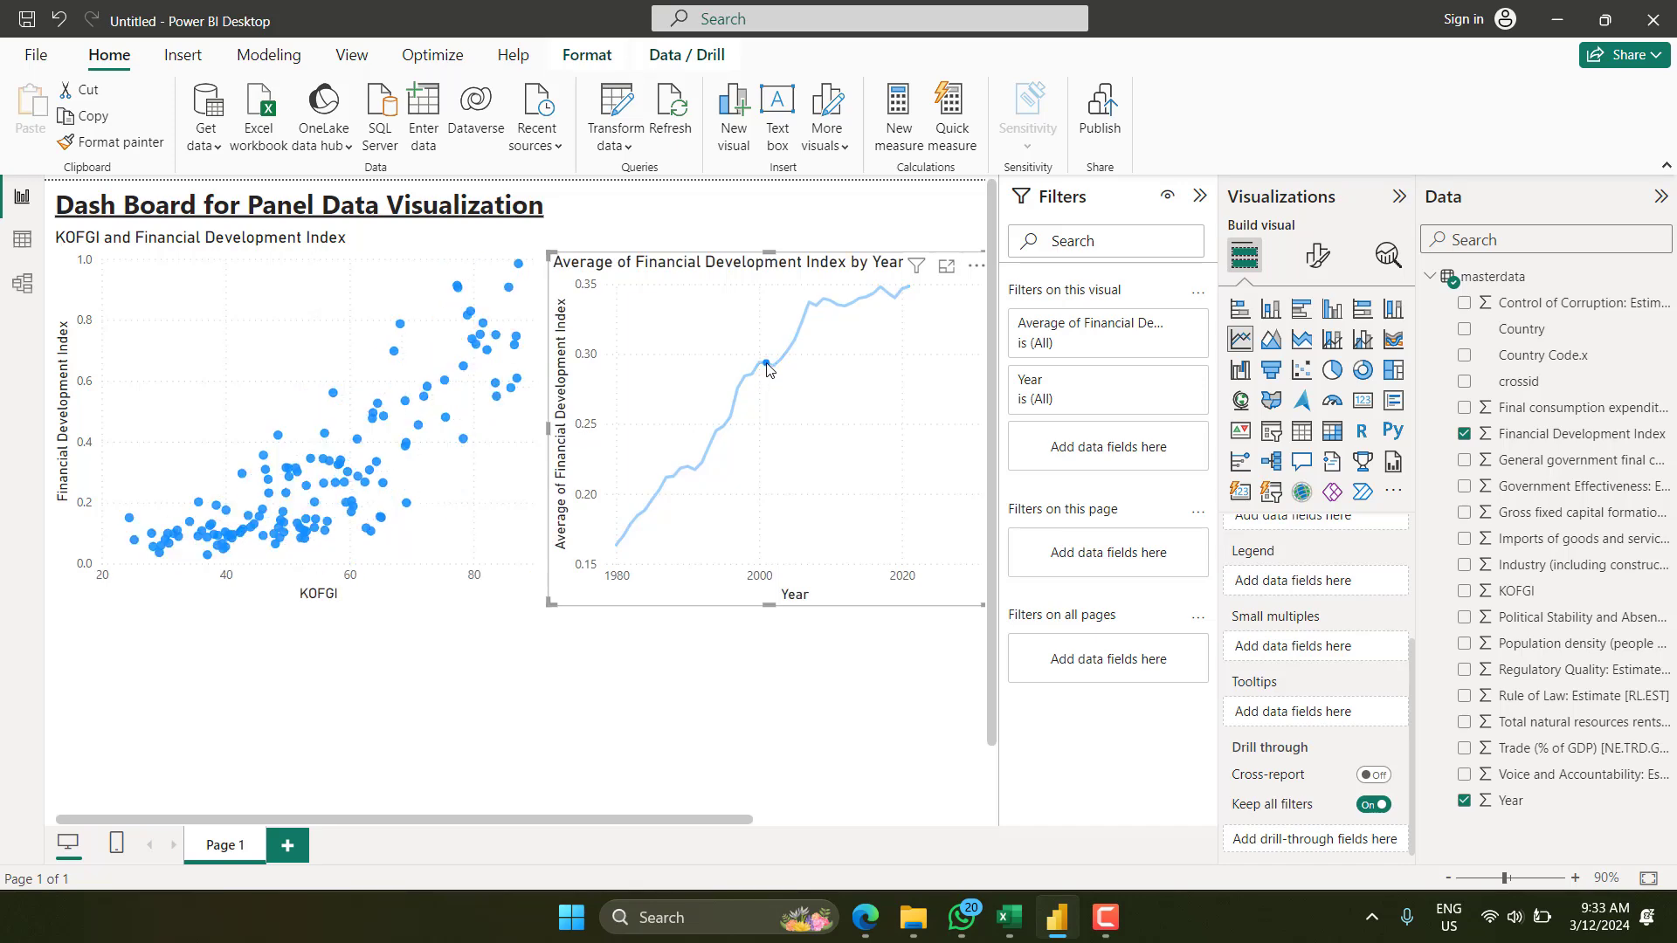
pyautogui.click(767, 367)
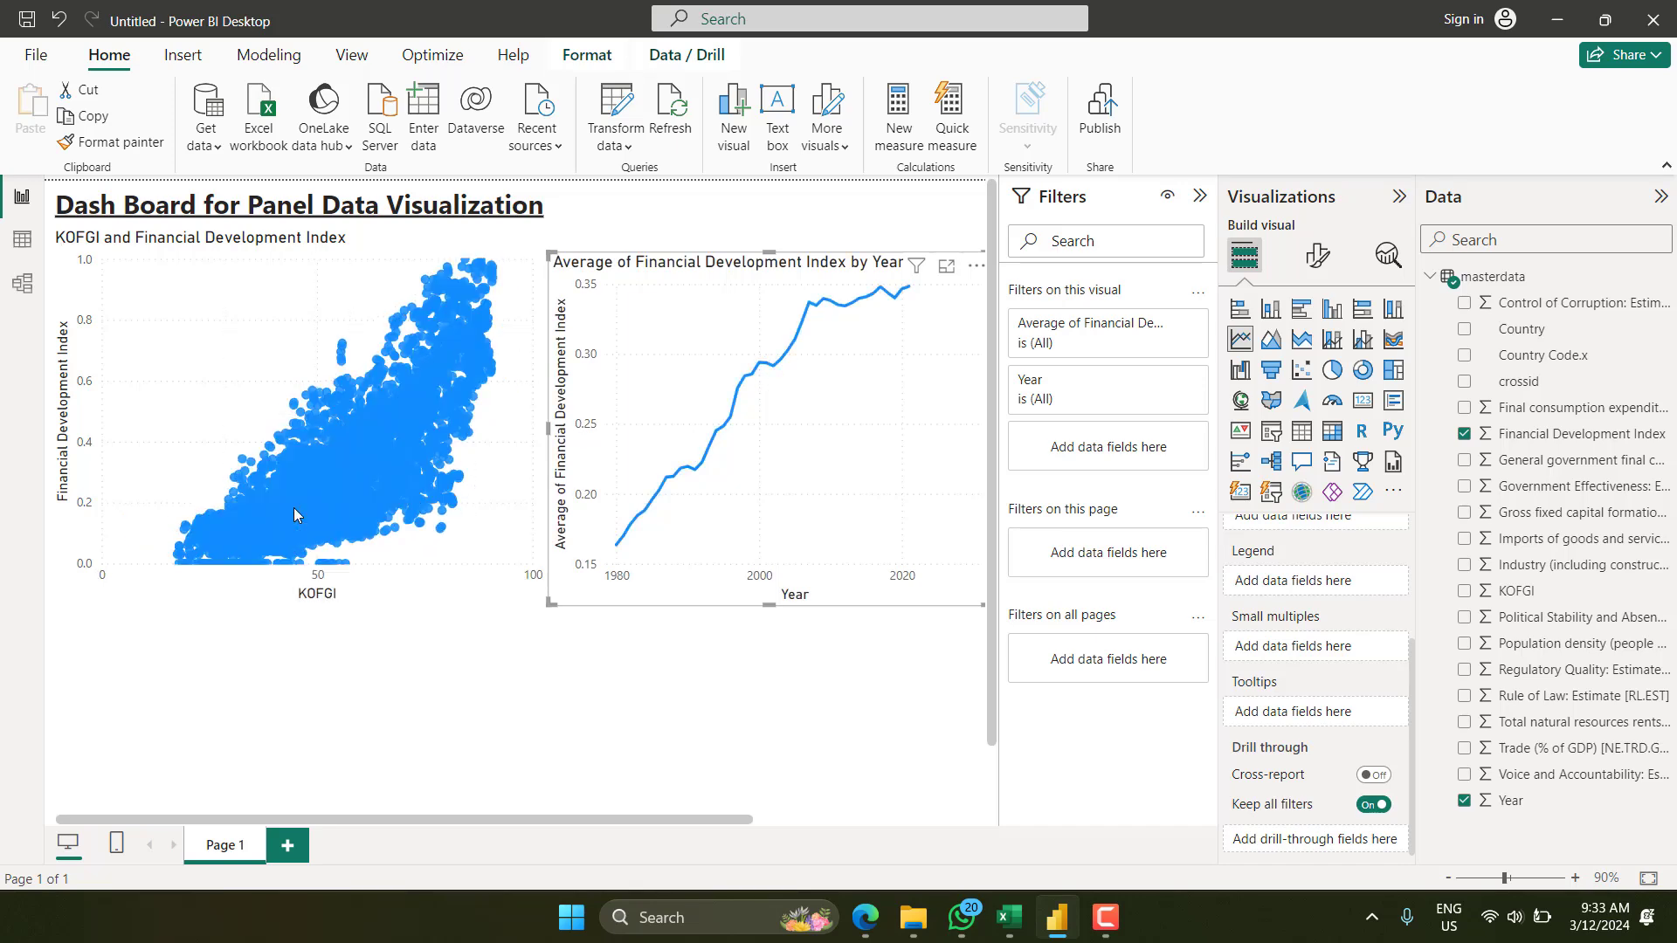
pyautogui.click(780, 360)
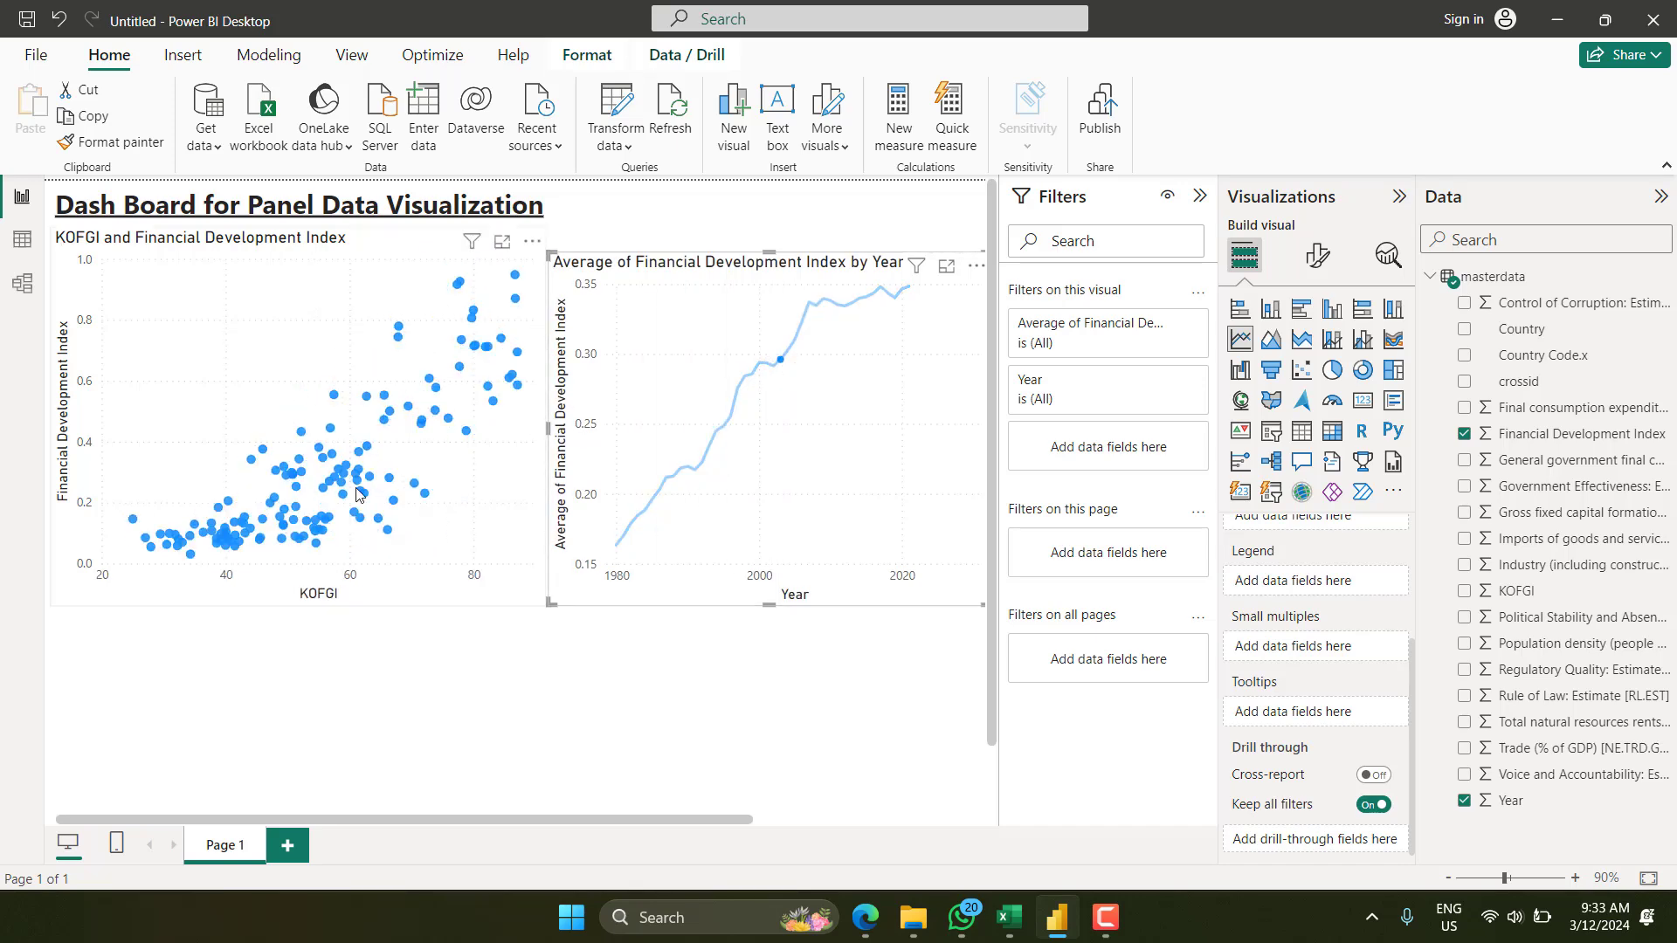
pyautogui.click(748, 410)
pyautogui.click(419, 382)
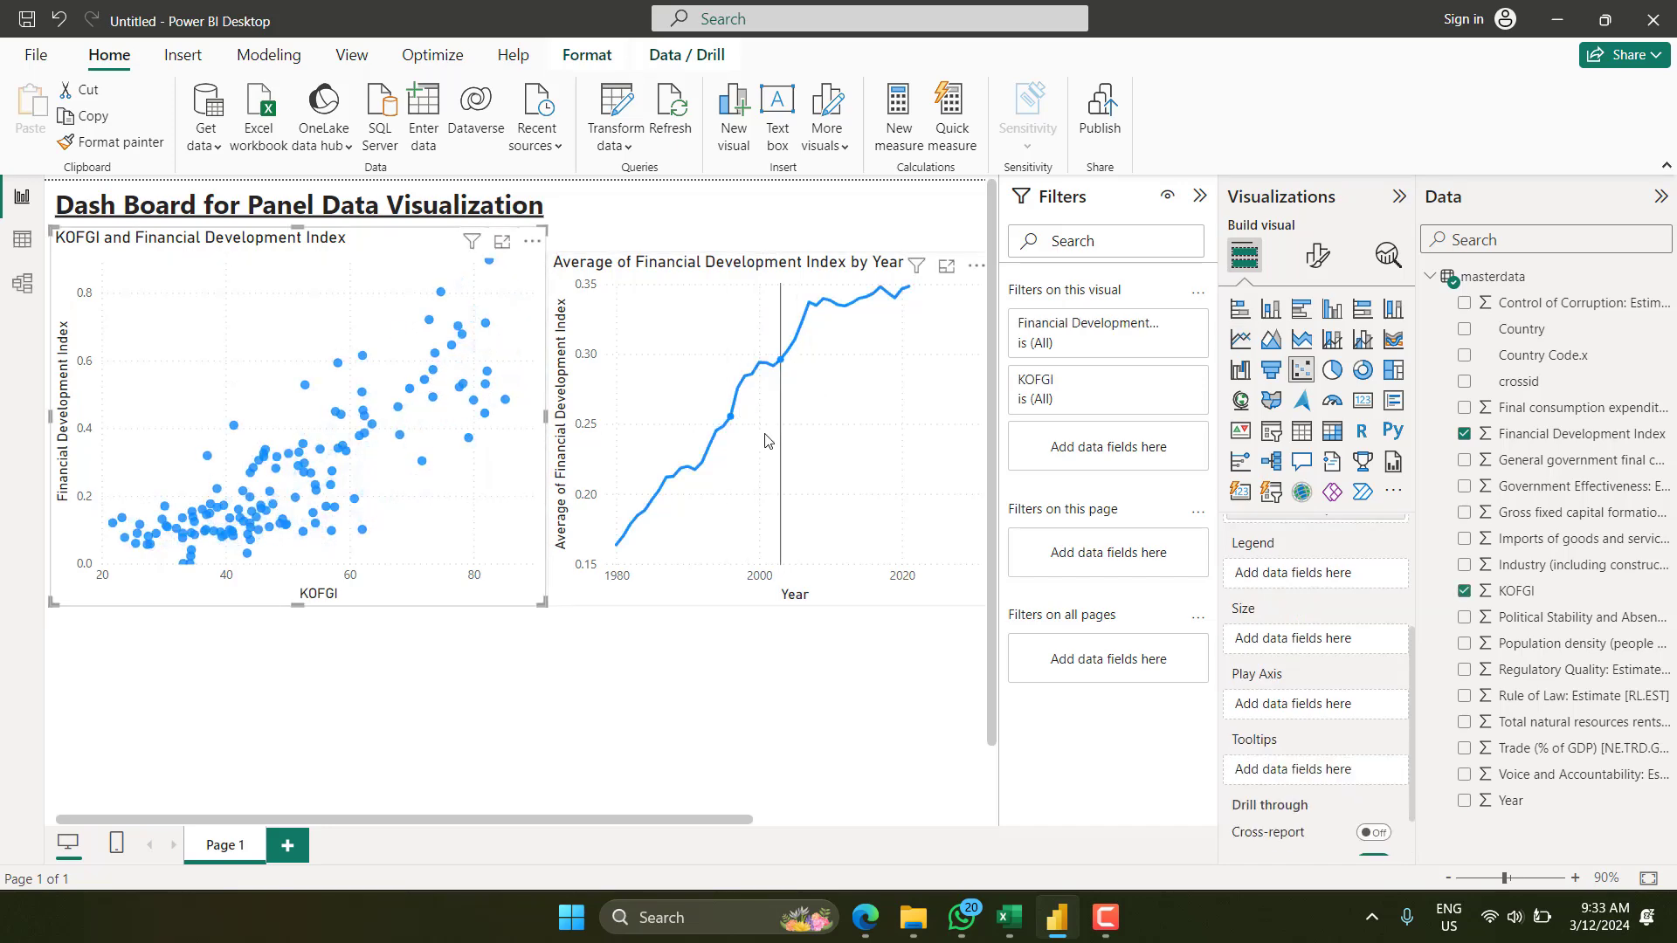
pyautogui.click(721, 728)
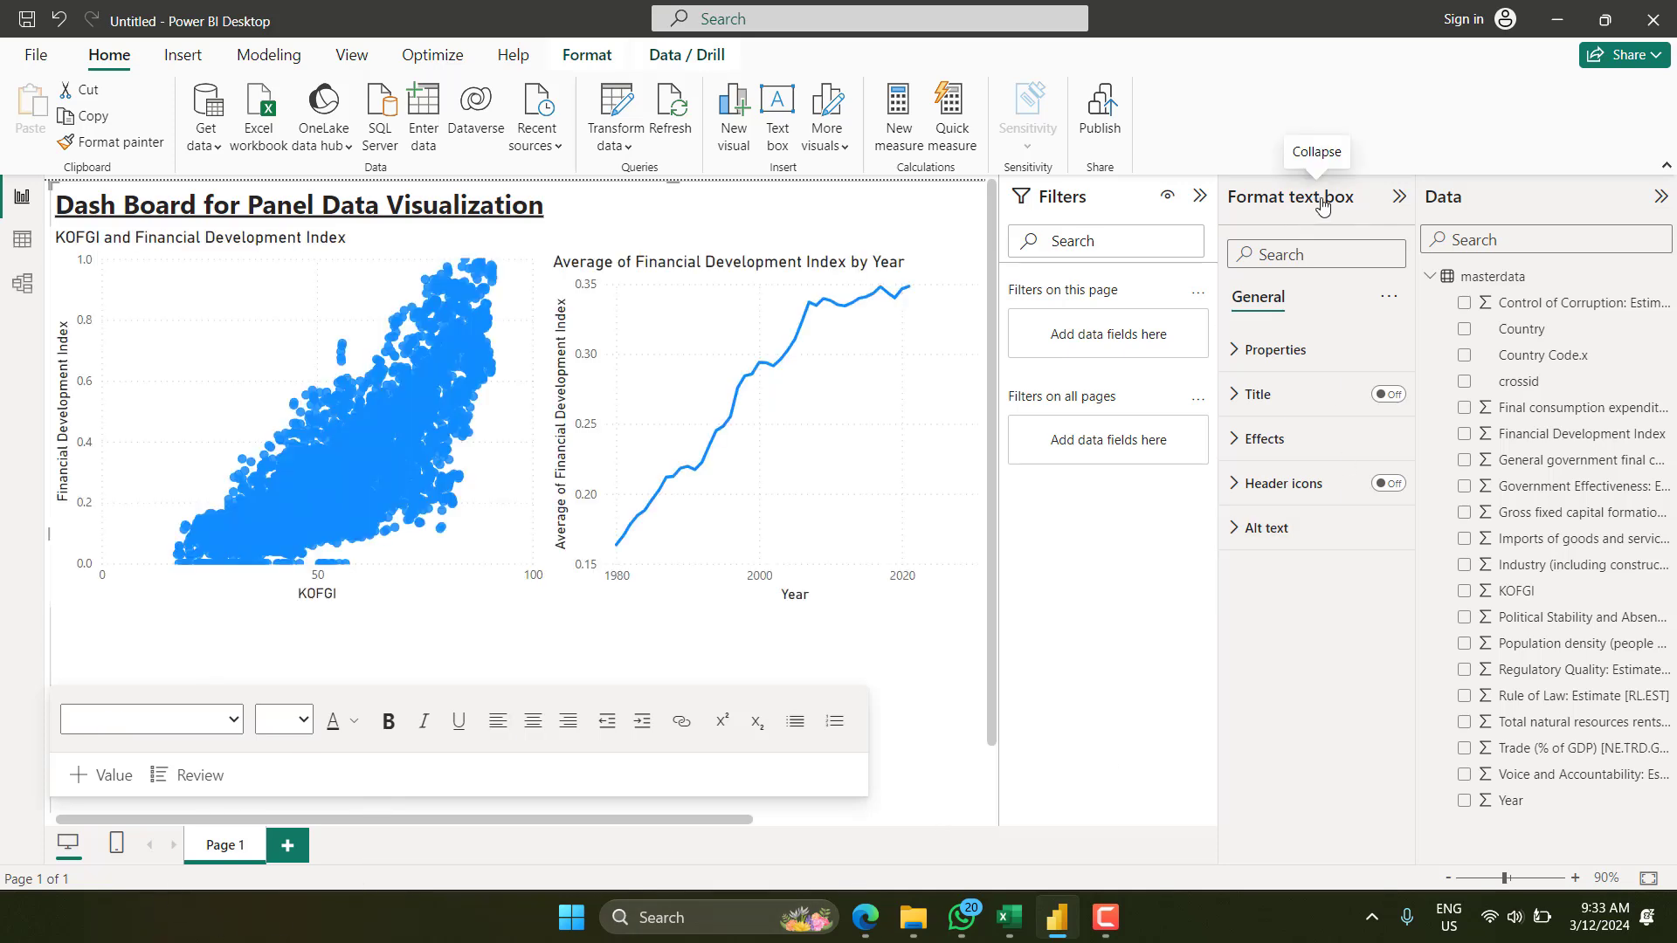
# Zoom out to show the whole page and deselect the title text box.
pyautogui.moveTo(993, 725); pyautogui.dragTo(1010, 840)
pyautogui.scroll(-3, 748, 524)
pyautogui.click(950, 682)
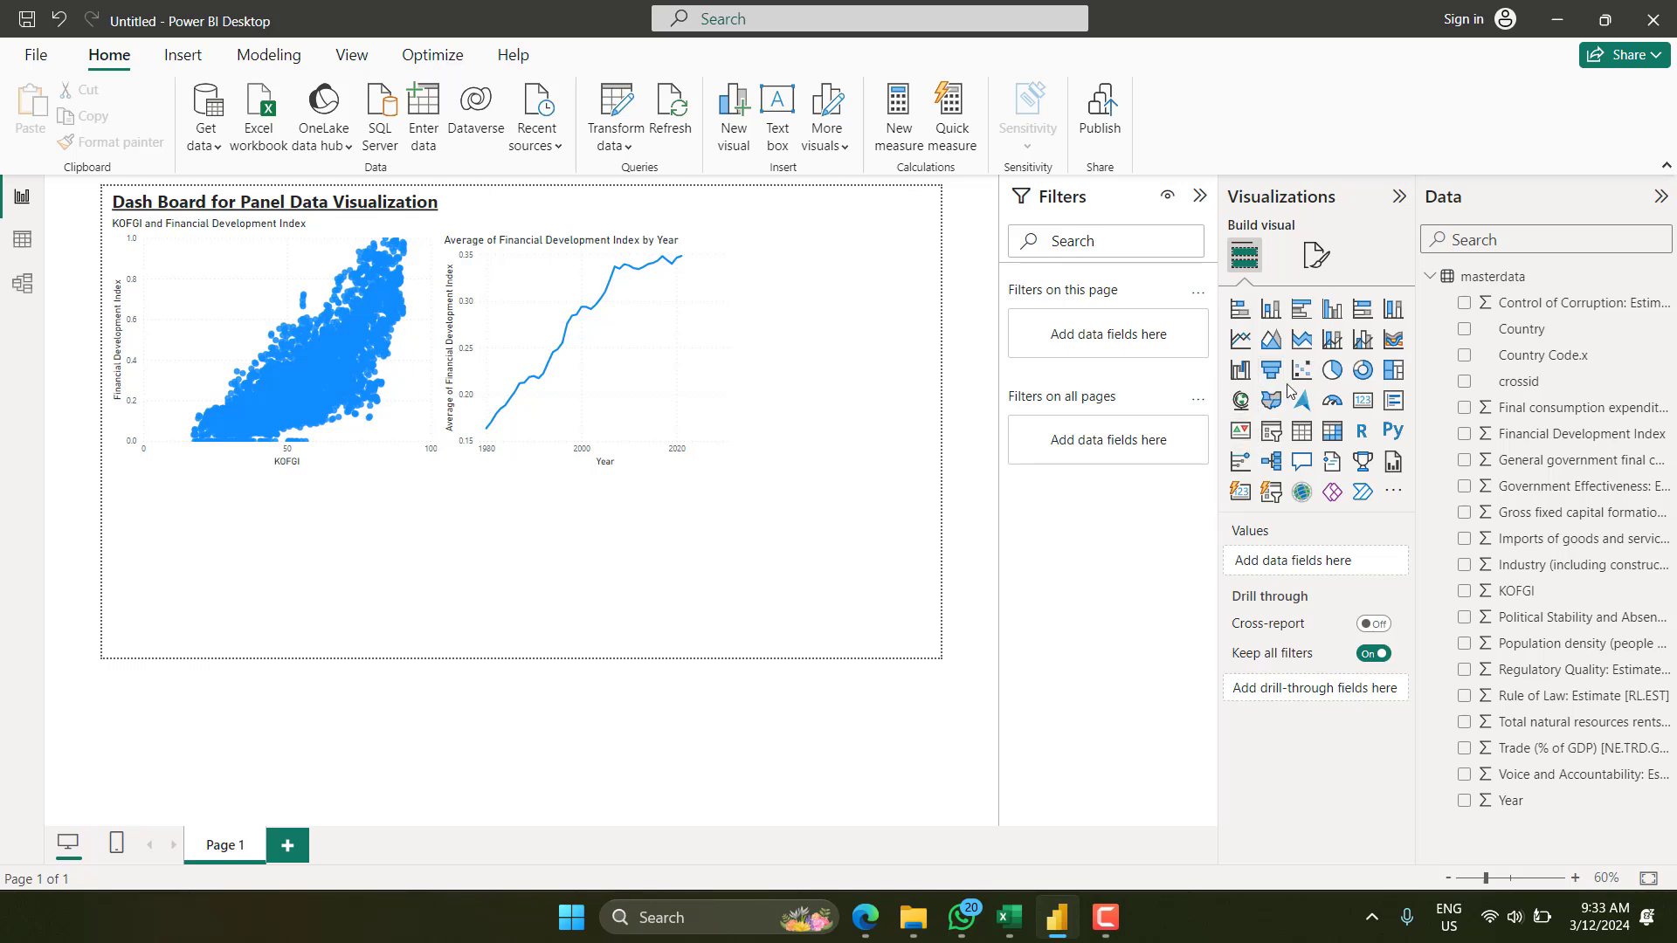
# Add a third line chart right of the Financial Development chart with KOFGI and Year fields.
pyautogui.click(1240, 339)
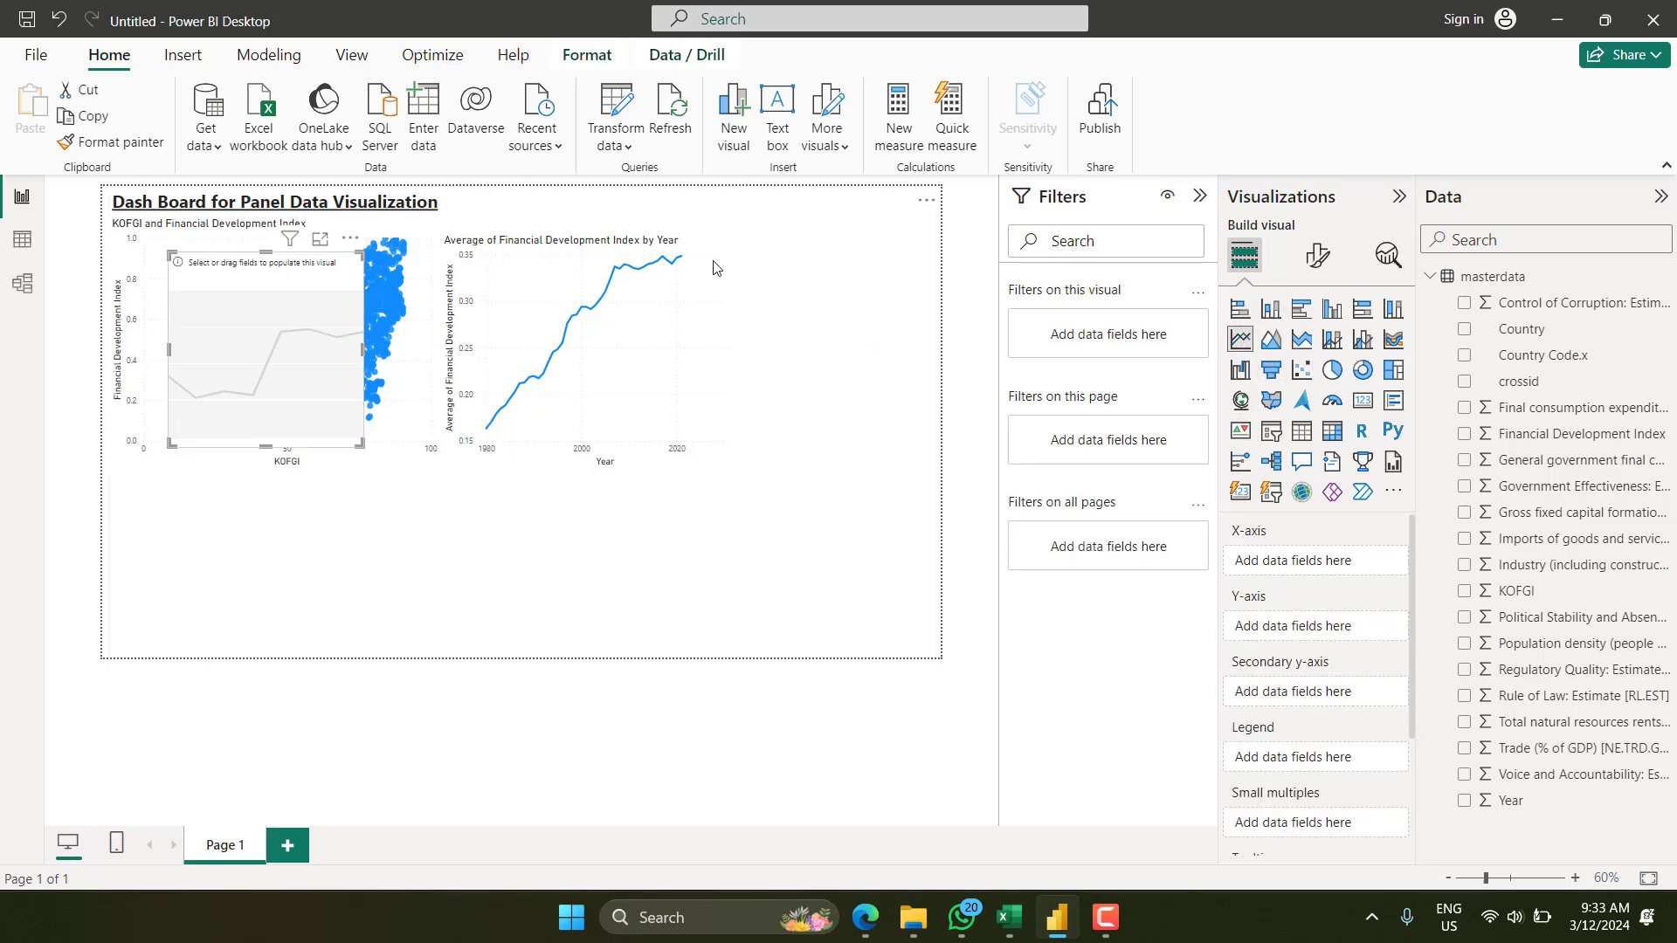
pyautogui.moveTo(344, 365); pyautogui.dragTo(782, 342)
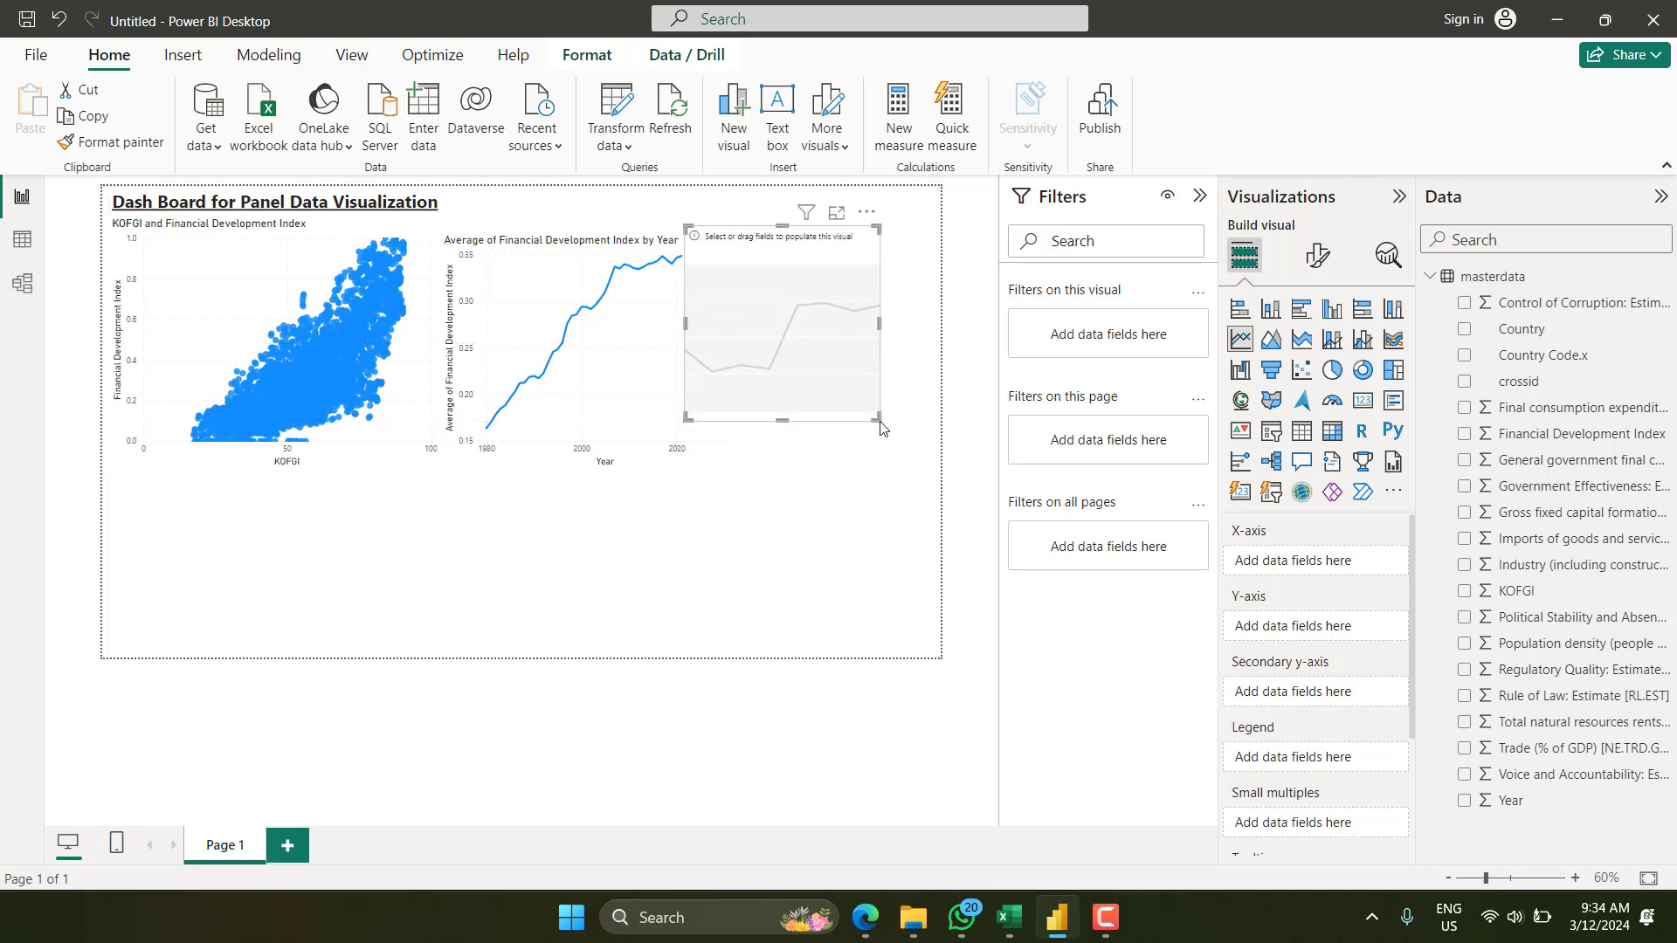
pyautogui.moveTo(878, 417); pyautogui.dragTo(915, 457)
pyautogui.moveTo(811, 377)
pyautogui.mouseDown()
pyautogui.moveTo(847, 375)
pyautogui.moveTo(835, 384)
pyautogui.mouseUp()
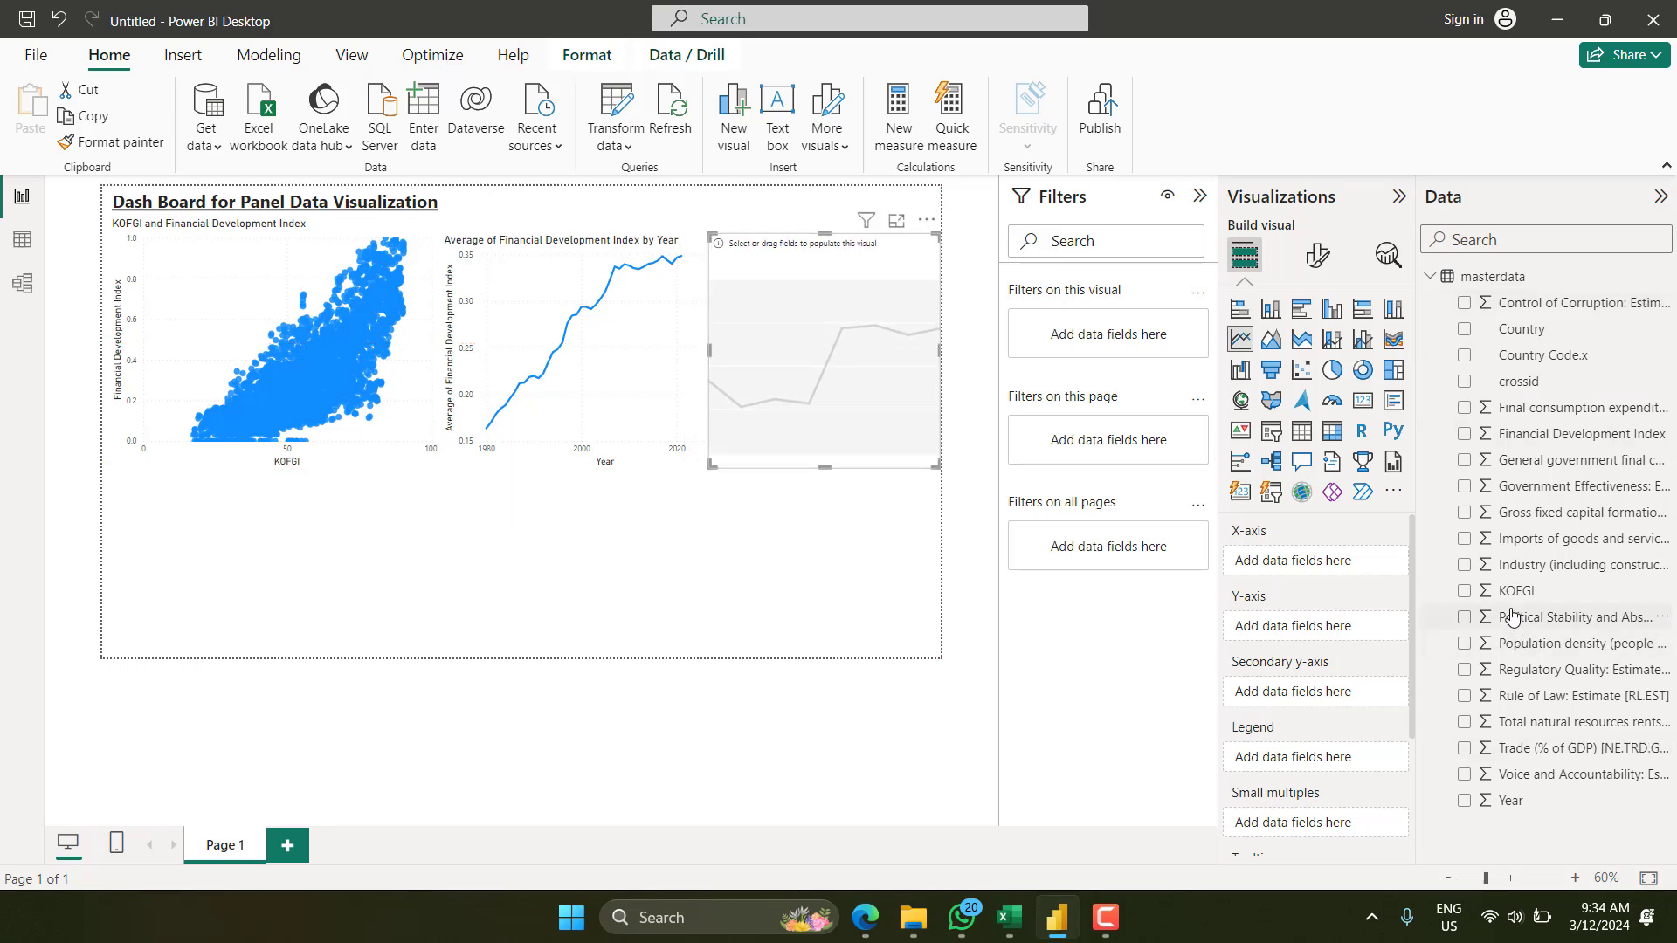
pyautogui.moveTo(1514, 597); pyautogui.dragTo(1288, 561)
pyautogui.moveTo(1512, 811); pyautogui.dragTo(1317, 646)
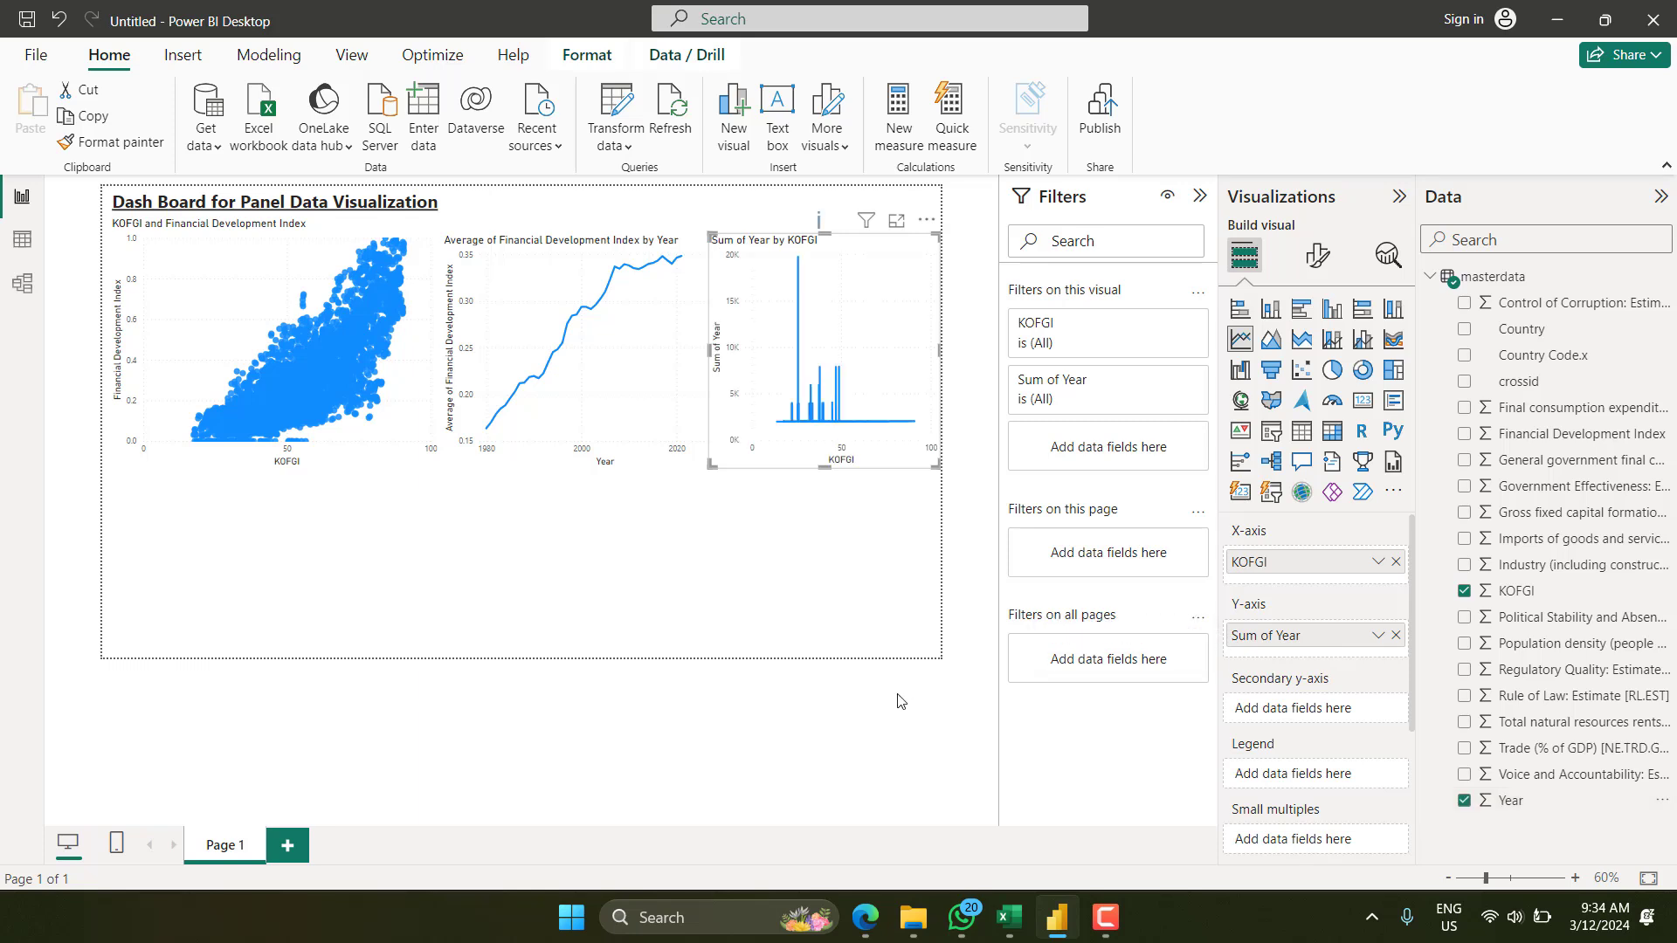
pyautogui.click(835, 797)
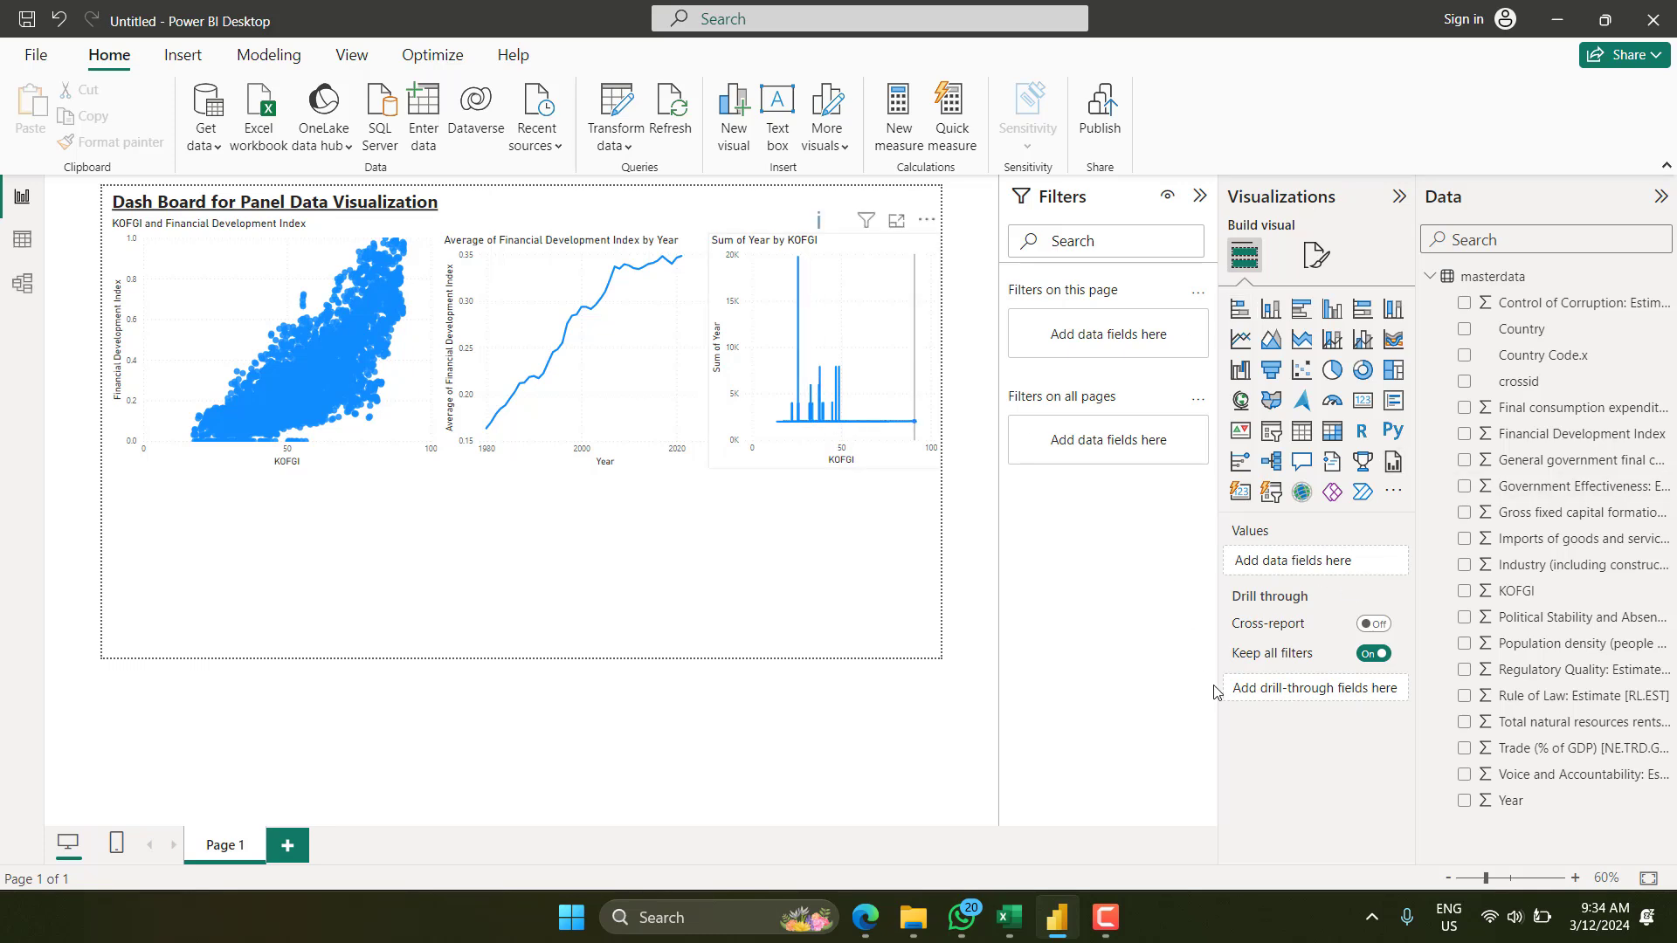
# Swap the fields so Year is on the x-axis and KOFGI on the y-axis.
pyautogui.click(919, 376)
pyautogui.moveTo(1347, 574); pyautogui.dragTo(1290, 576)
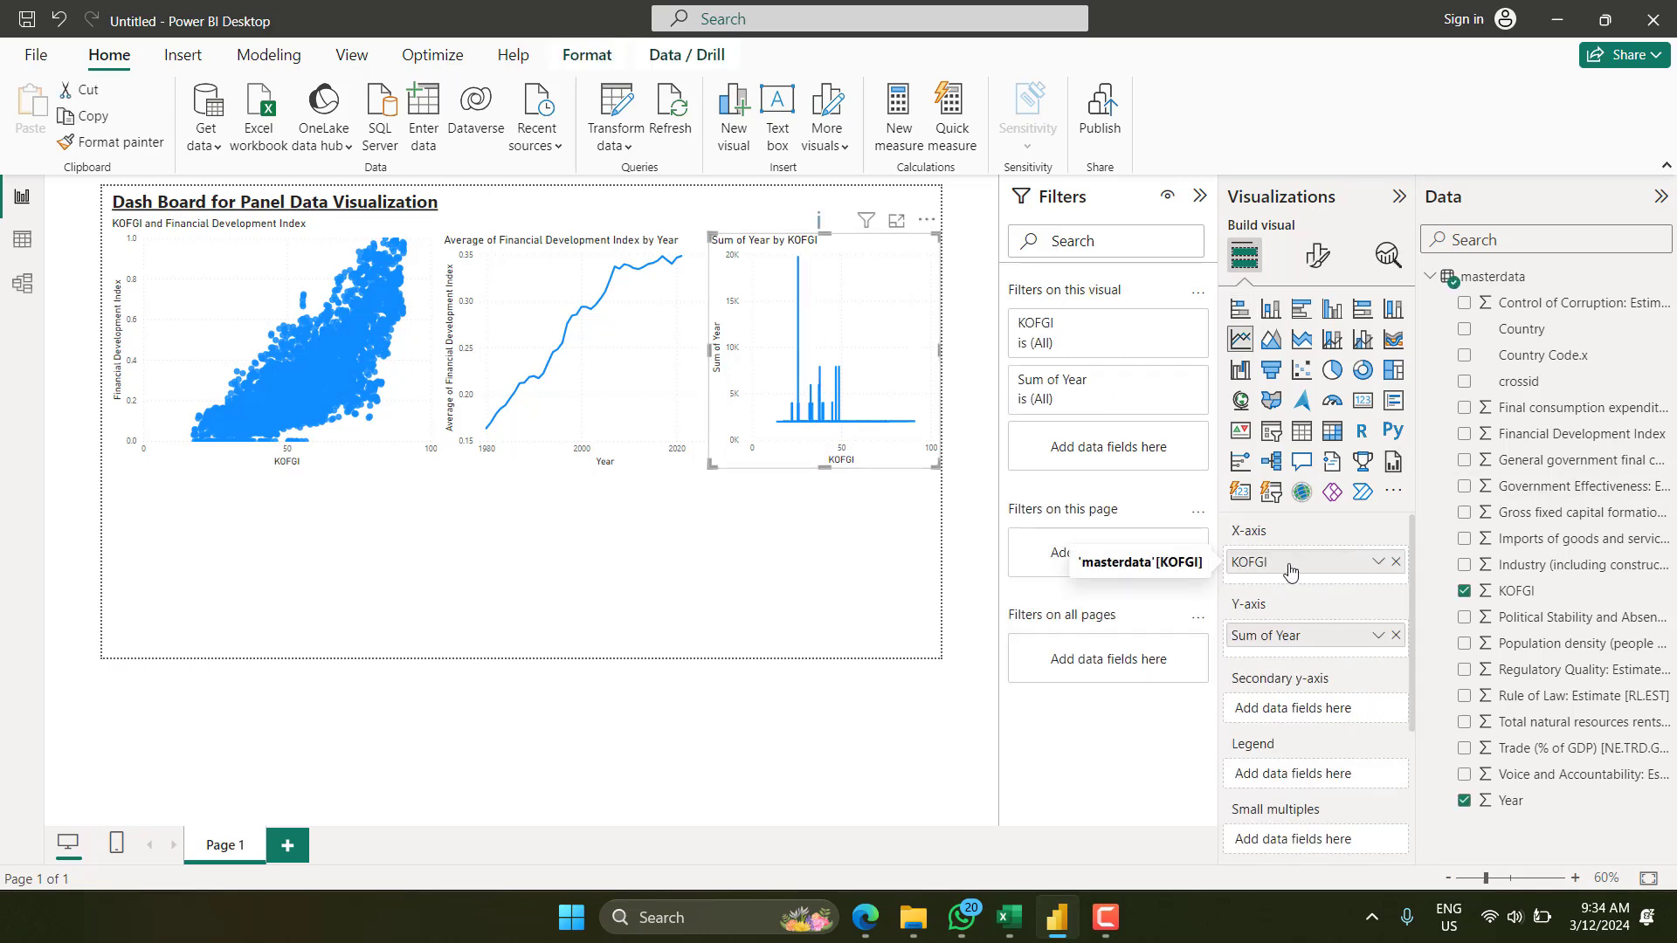
pyautogui.moveTo(1300, 635); pyautogui.dragTo(1308, 566)
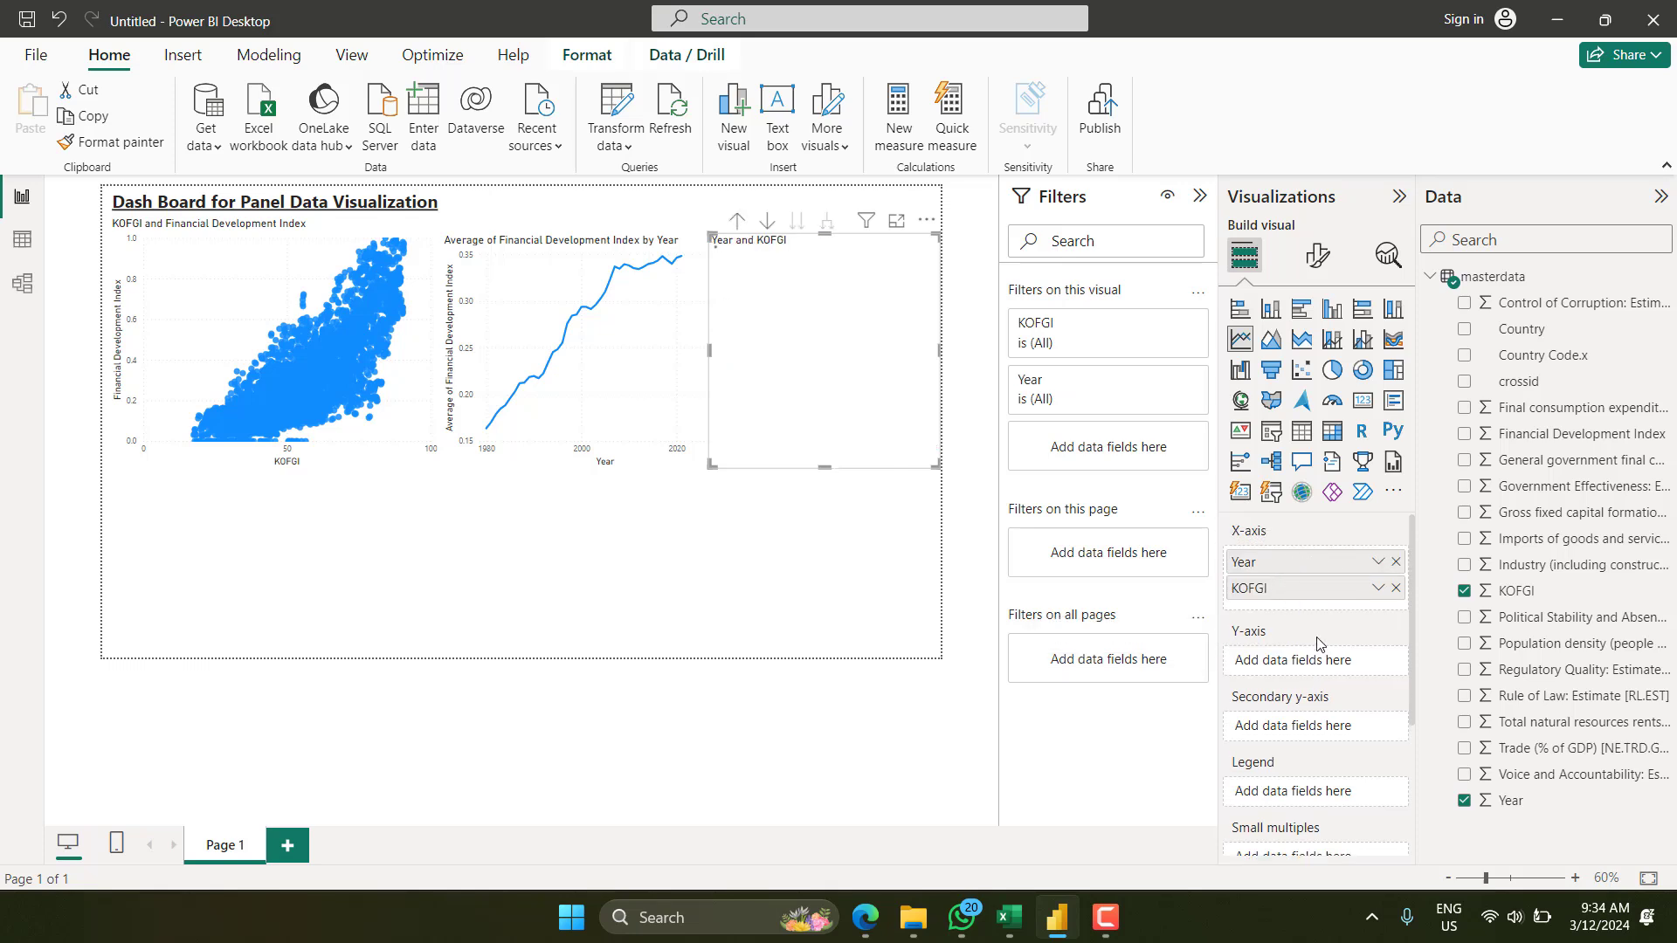
pyautogui.moveTo(1326, 595); pyautogui.dragTo(1135, 585)
pyautogui.moveTo(1501, 597); pyautogui.dragTo(1310, 636)
pyautogui.click(889, 732)
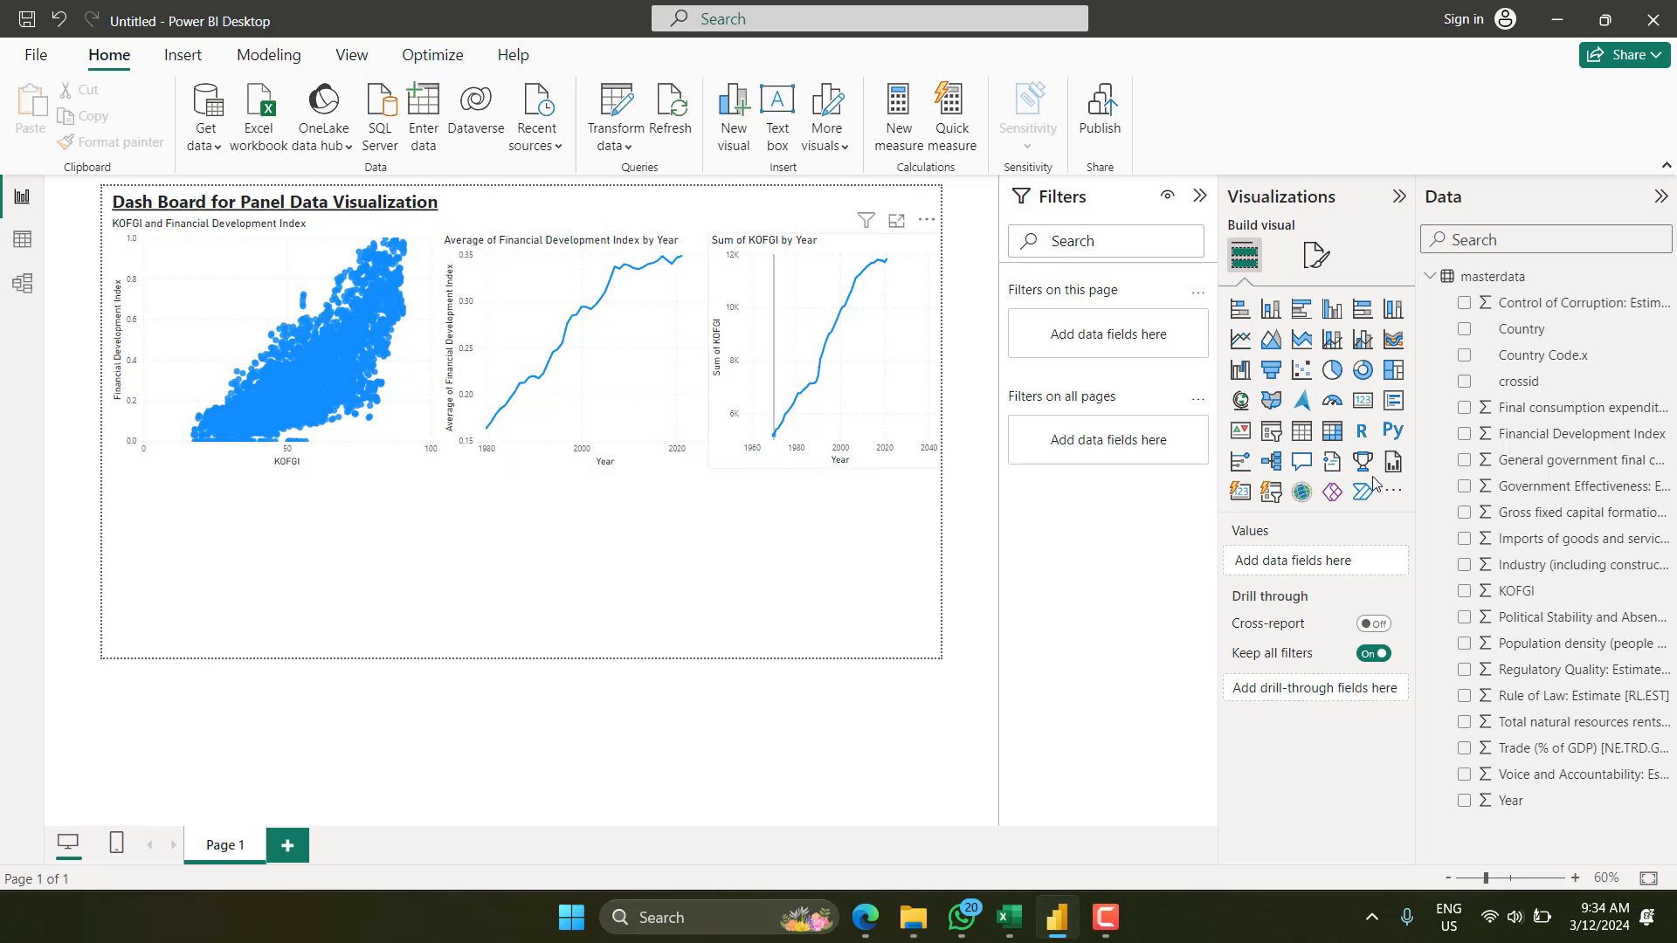
# Change the KOFGI aggregation from Sum to Average.
pyautogui.click(850, 438)
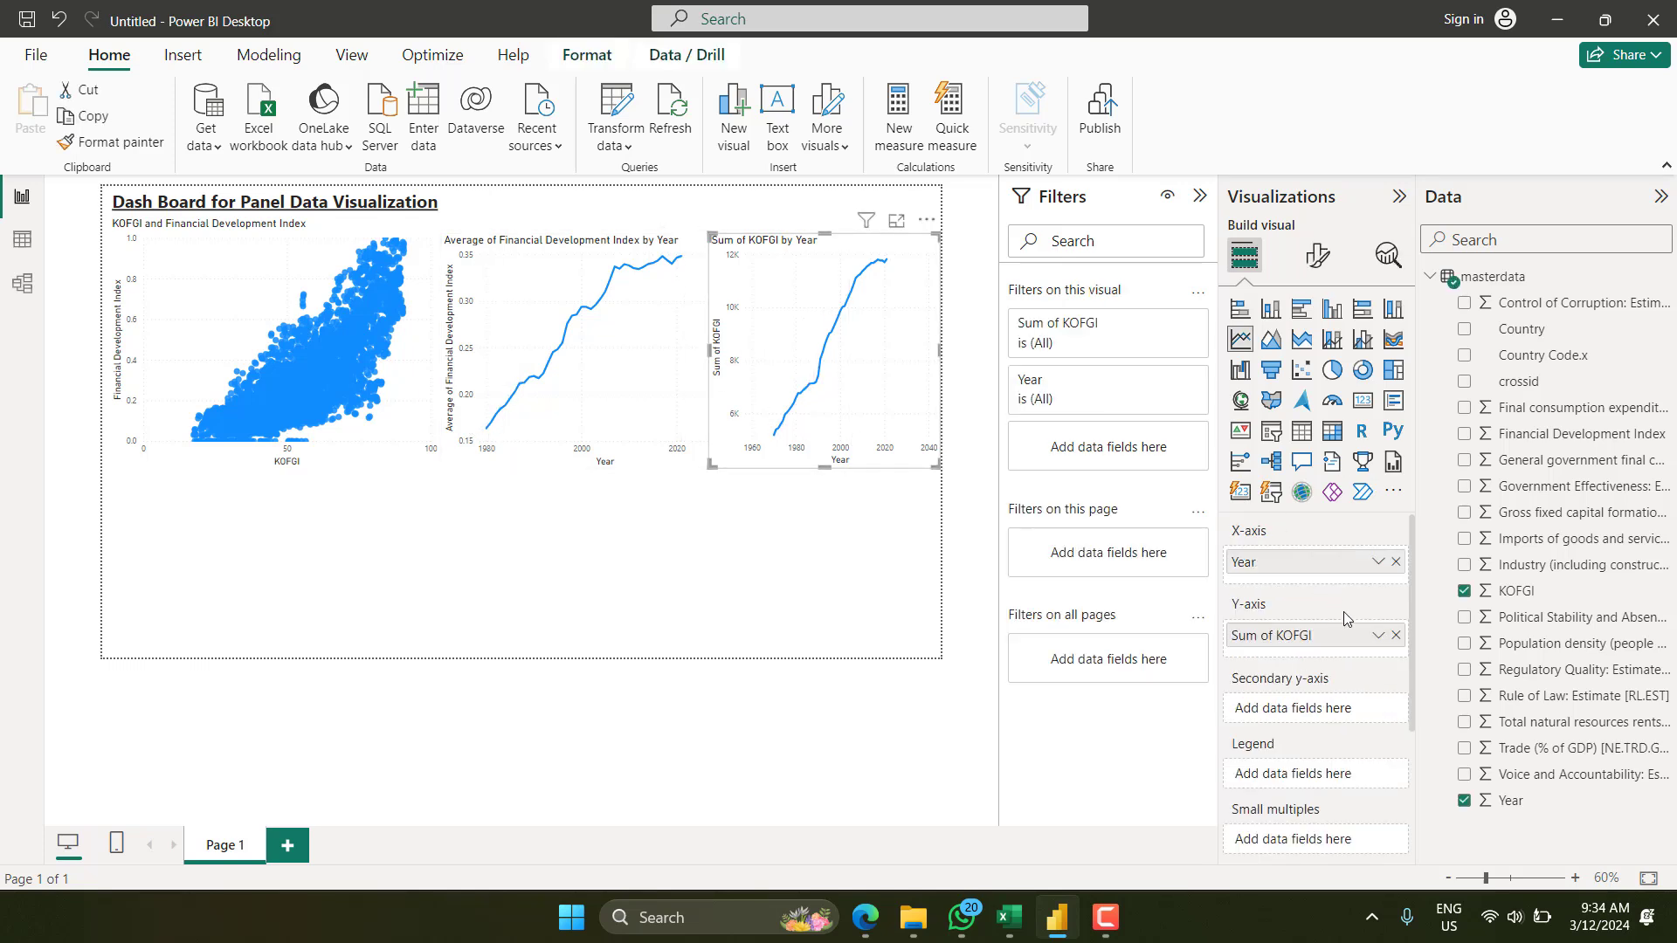
pyautogui.click(1378, 635)
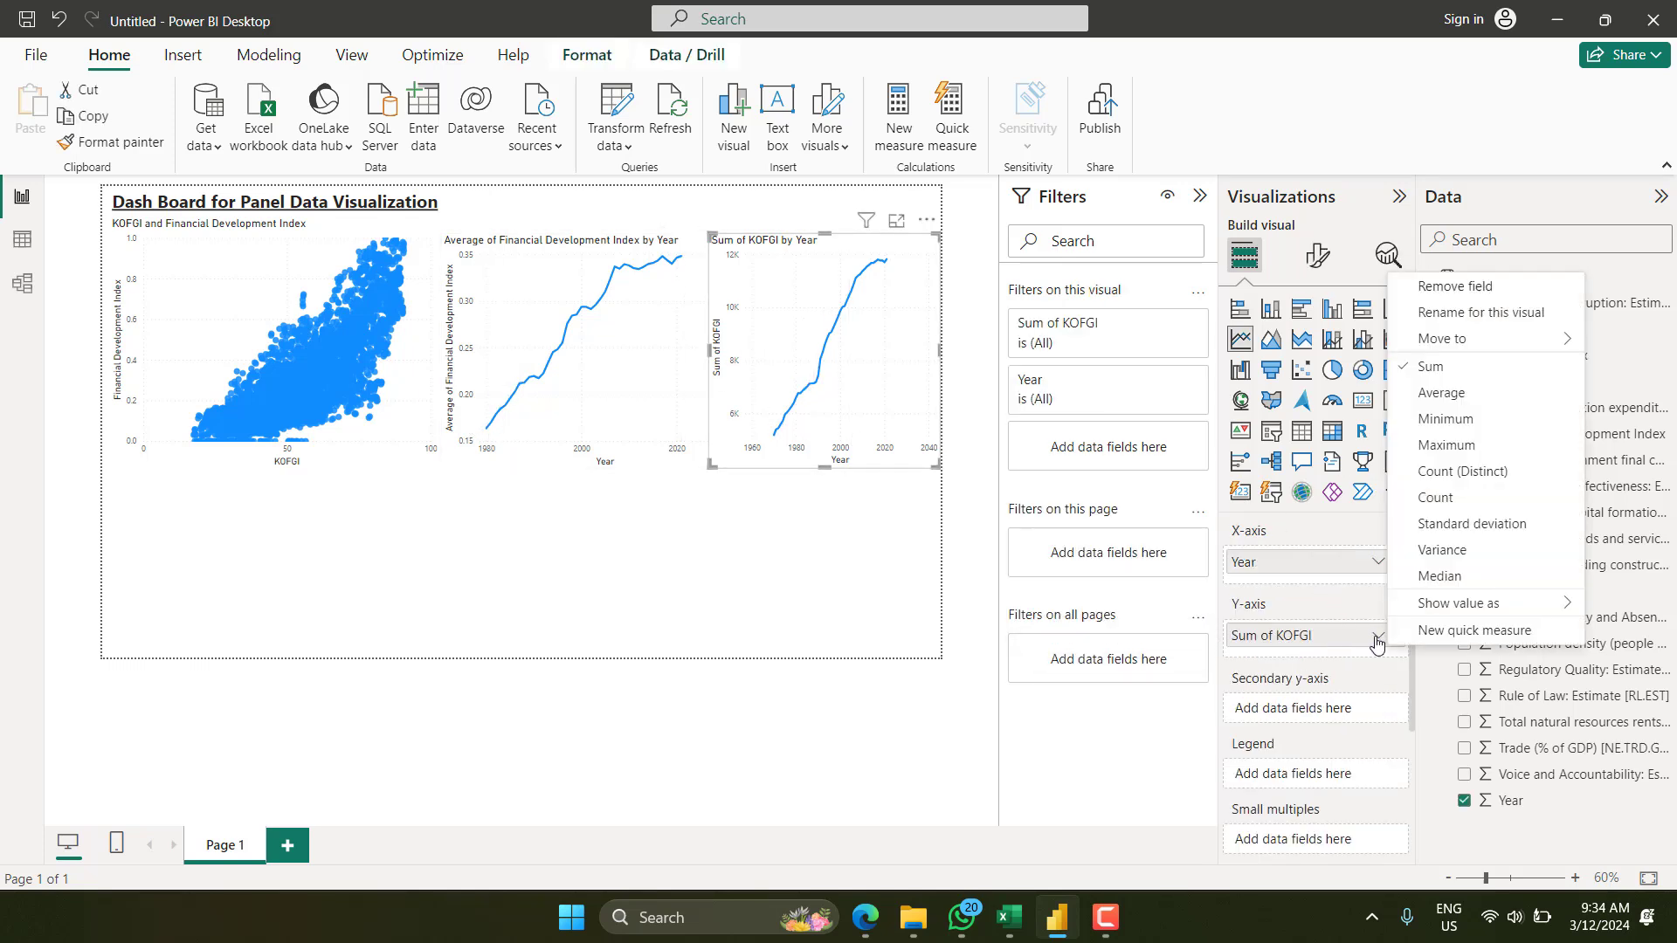
pyautogui.click(1440, 393)
pyautogui.click(1135, 649)
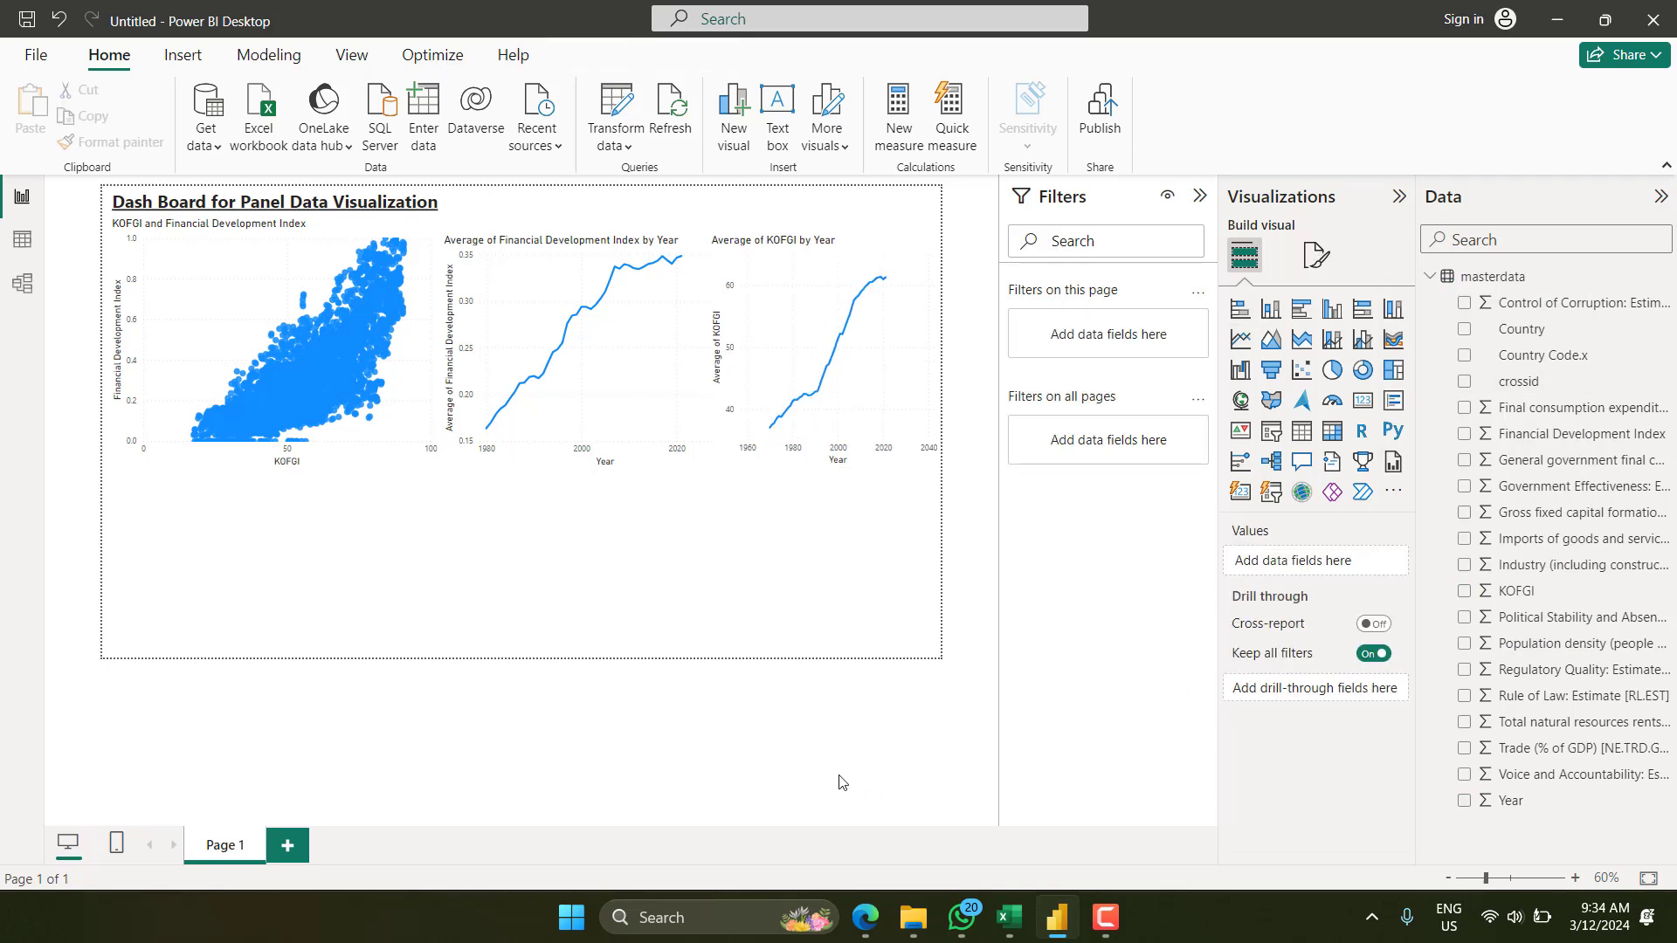
# Add a slicer below the scatter plot using the Country field.
pyautogui.click(1276, 438)
pyautogui.moveTo(182, 380); pyautogui.dragTo(176, 595)
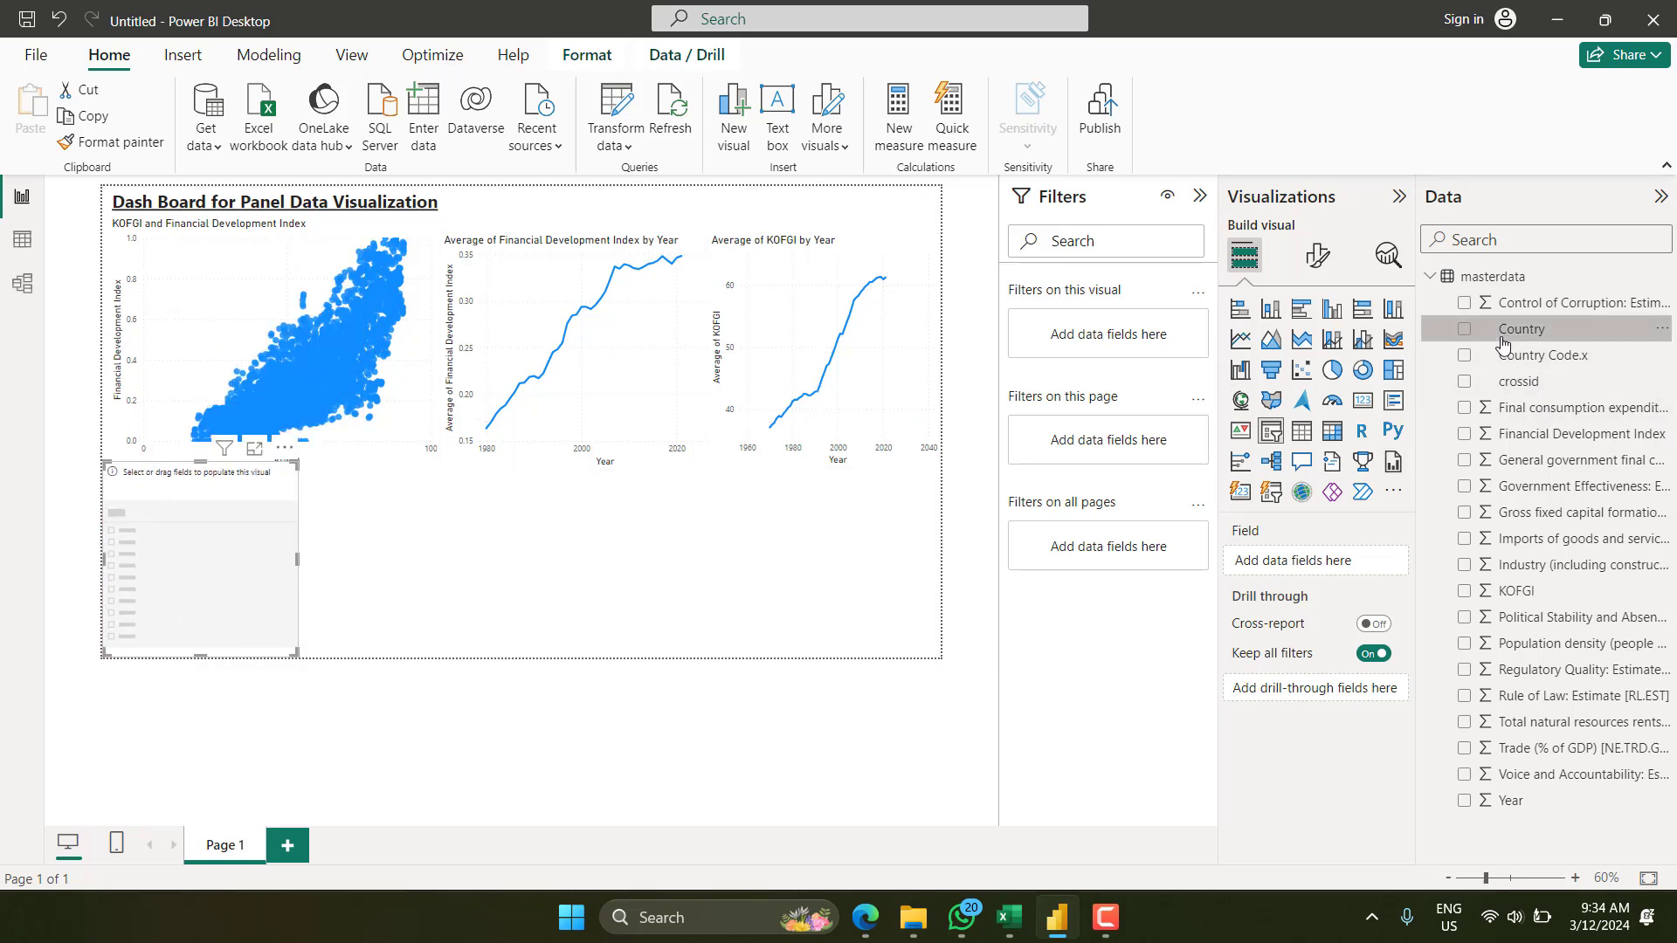
pyautogui.moveTo(1504, 332); pyautogui.dragTo(200, 551)
# Set the slicer style to Dropdown and shrink it to its header and dropdown beside the title.
pyautogui.click(1246, 412)
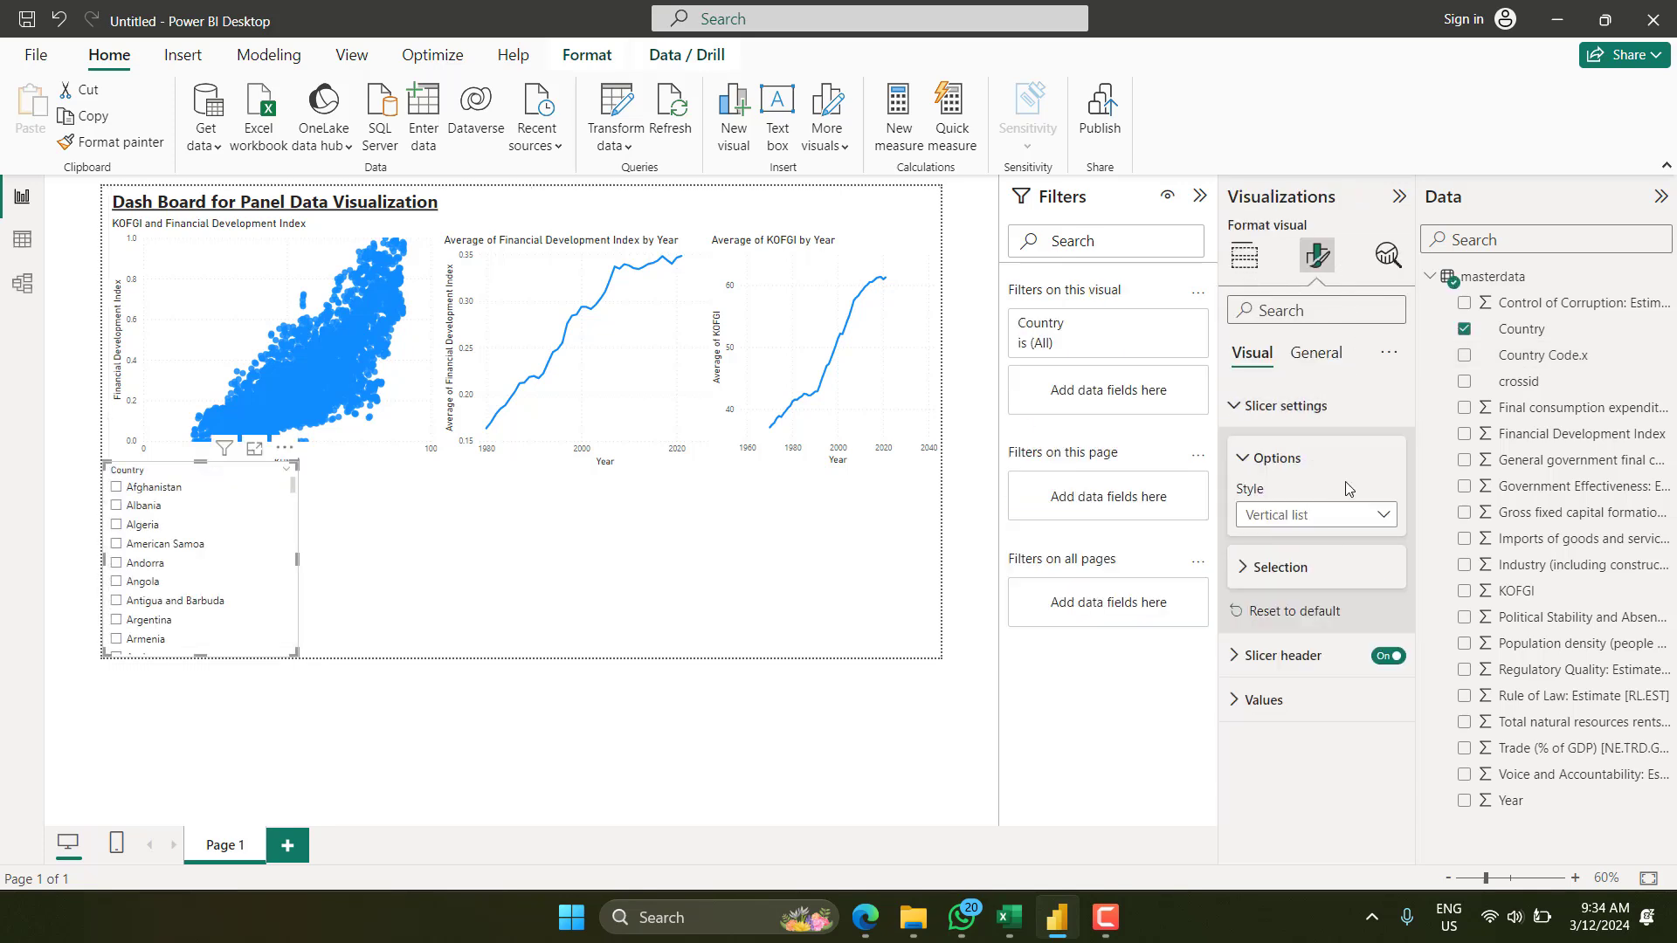
pyautogui.click(1352, 515)
pyautogui.click(1305, 601)
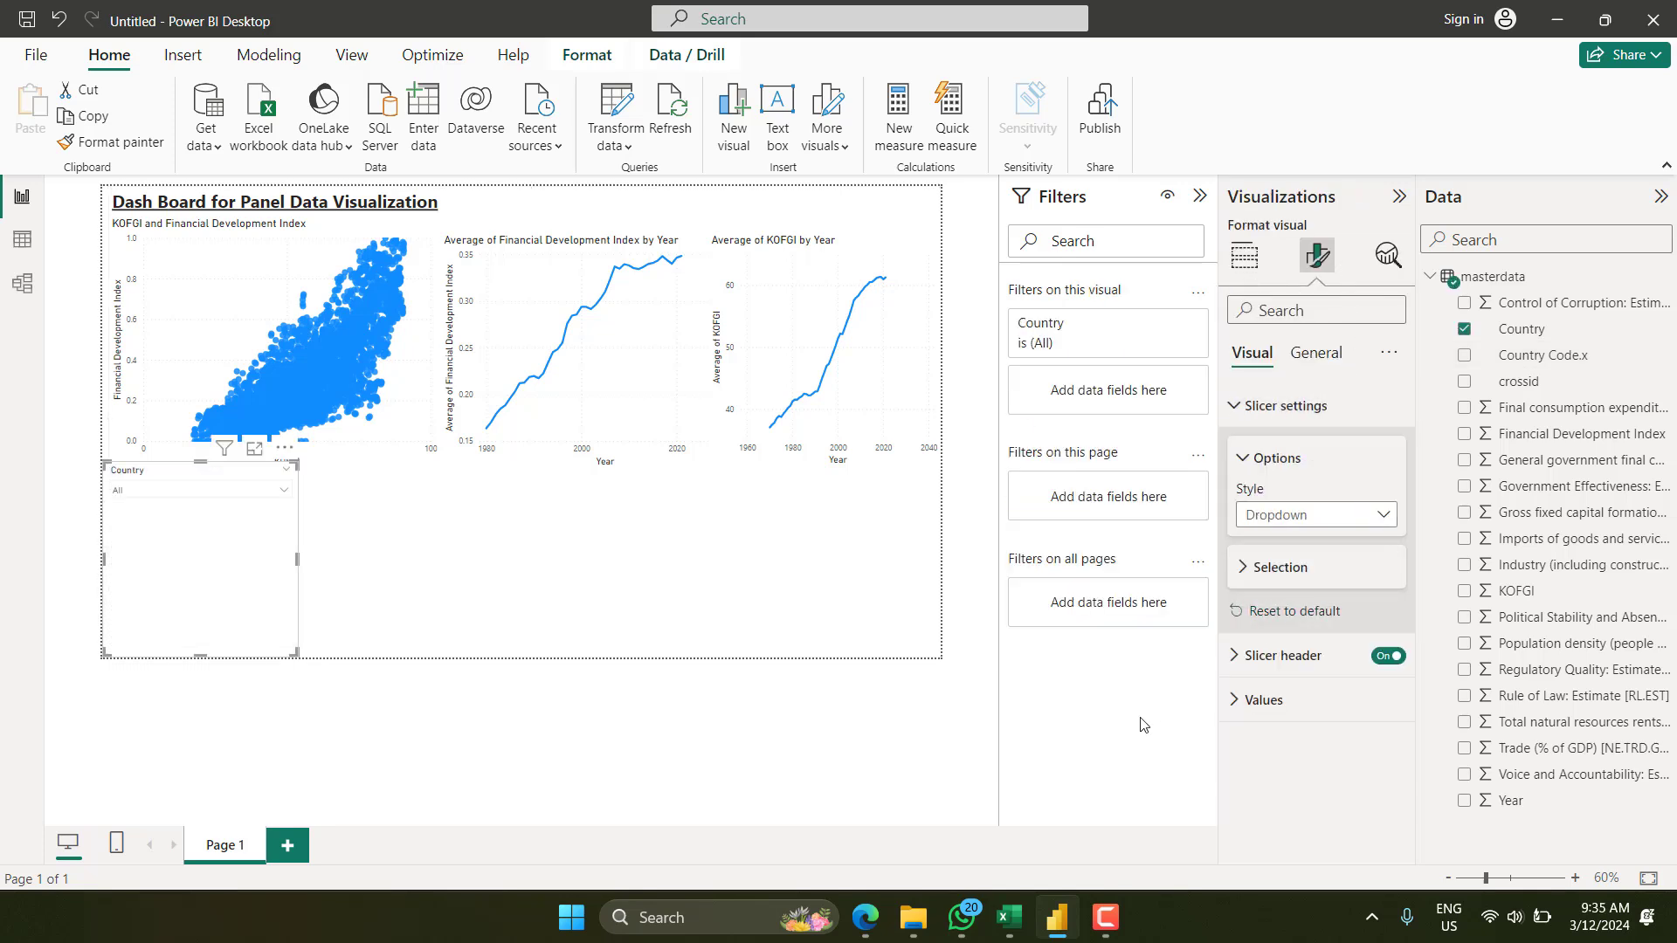
pyautogui.click(1244, 255)
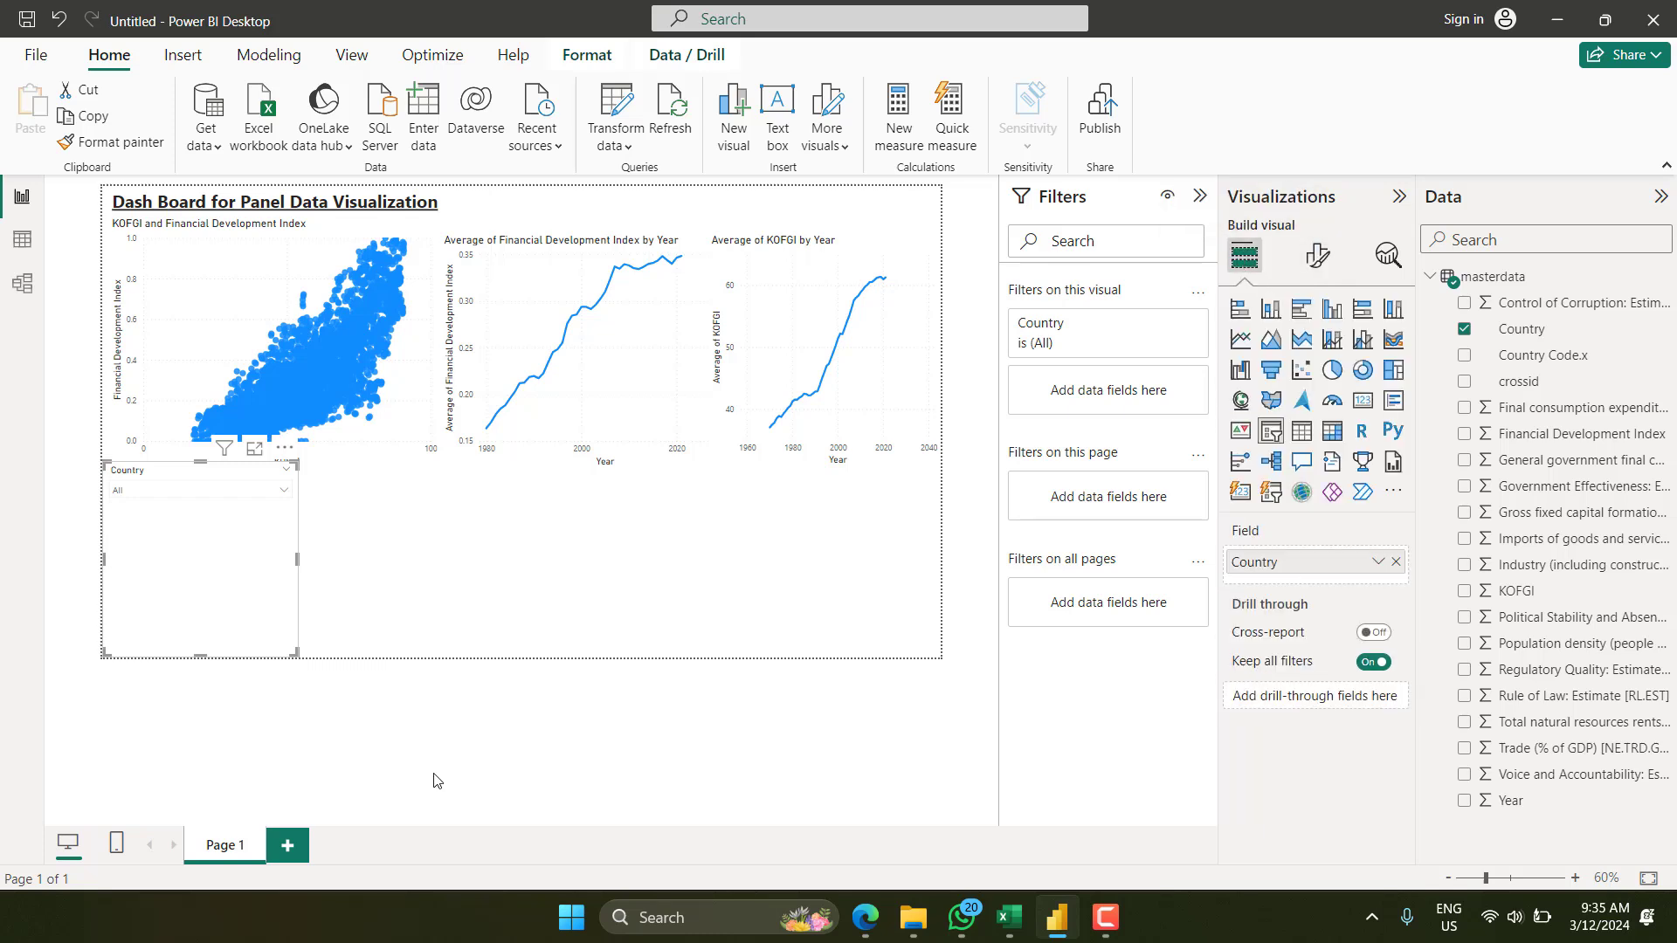
pyautogui.moveTo(199, 653); pyautogui.dragTo(511, 197)
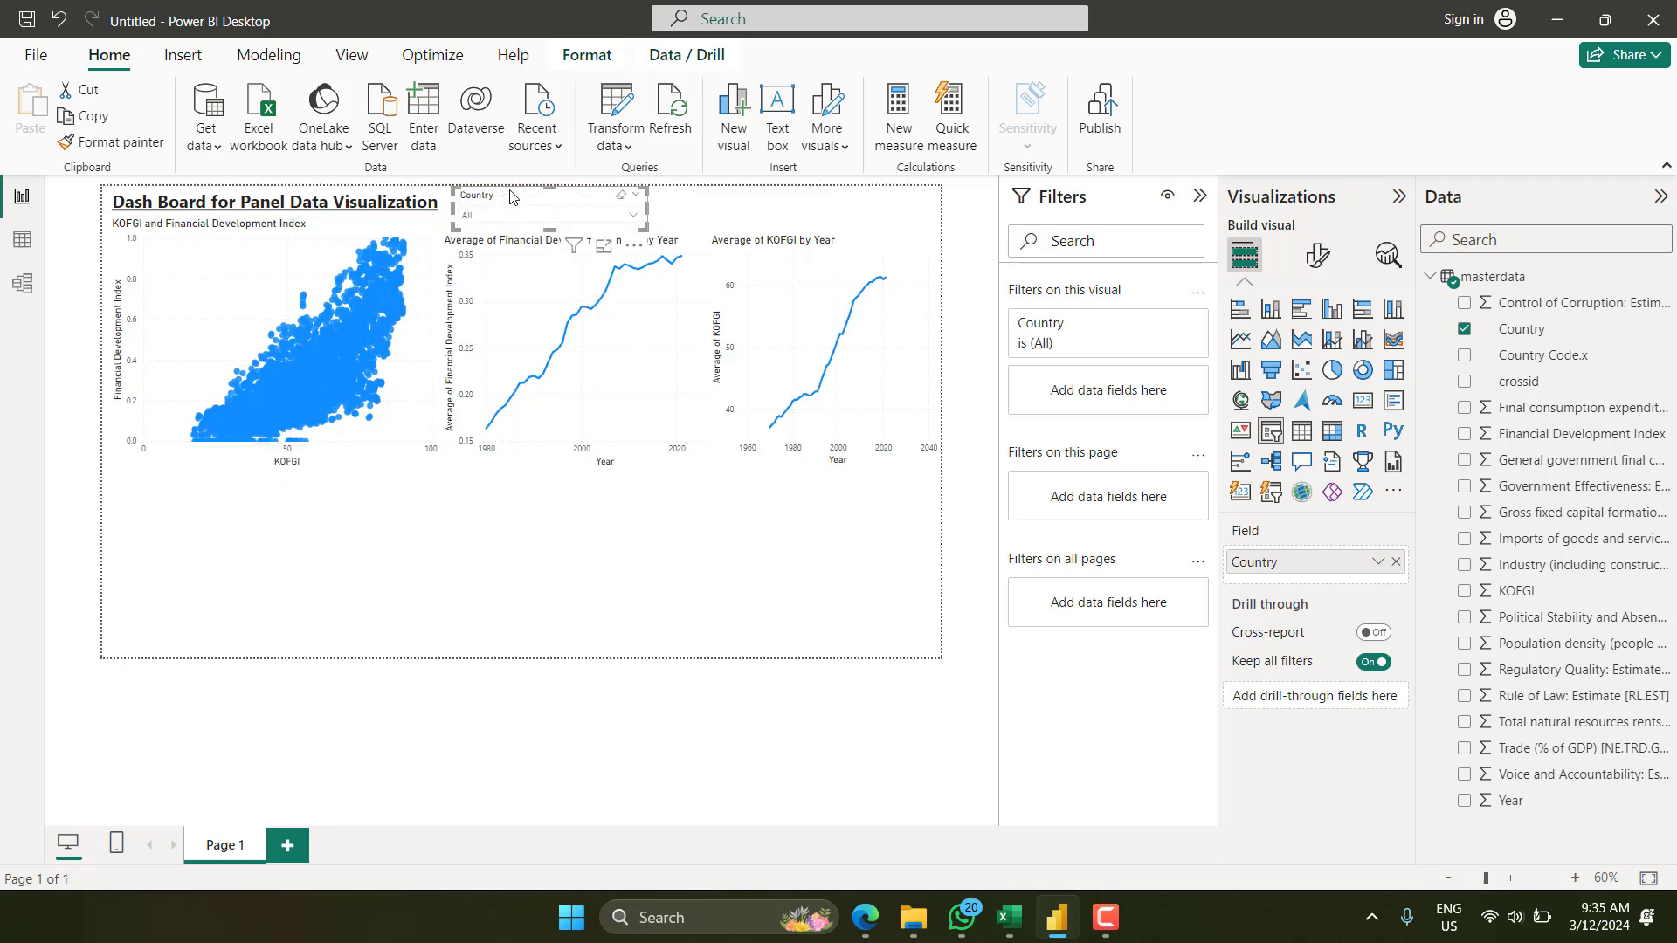
# Filter the dashboard to Algeria with the Country dropdown slicer.
pyautogui.click(524, 639)
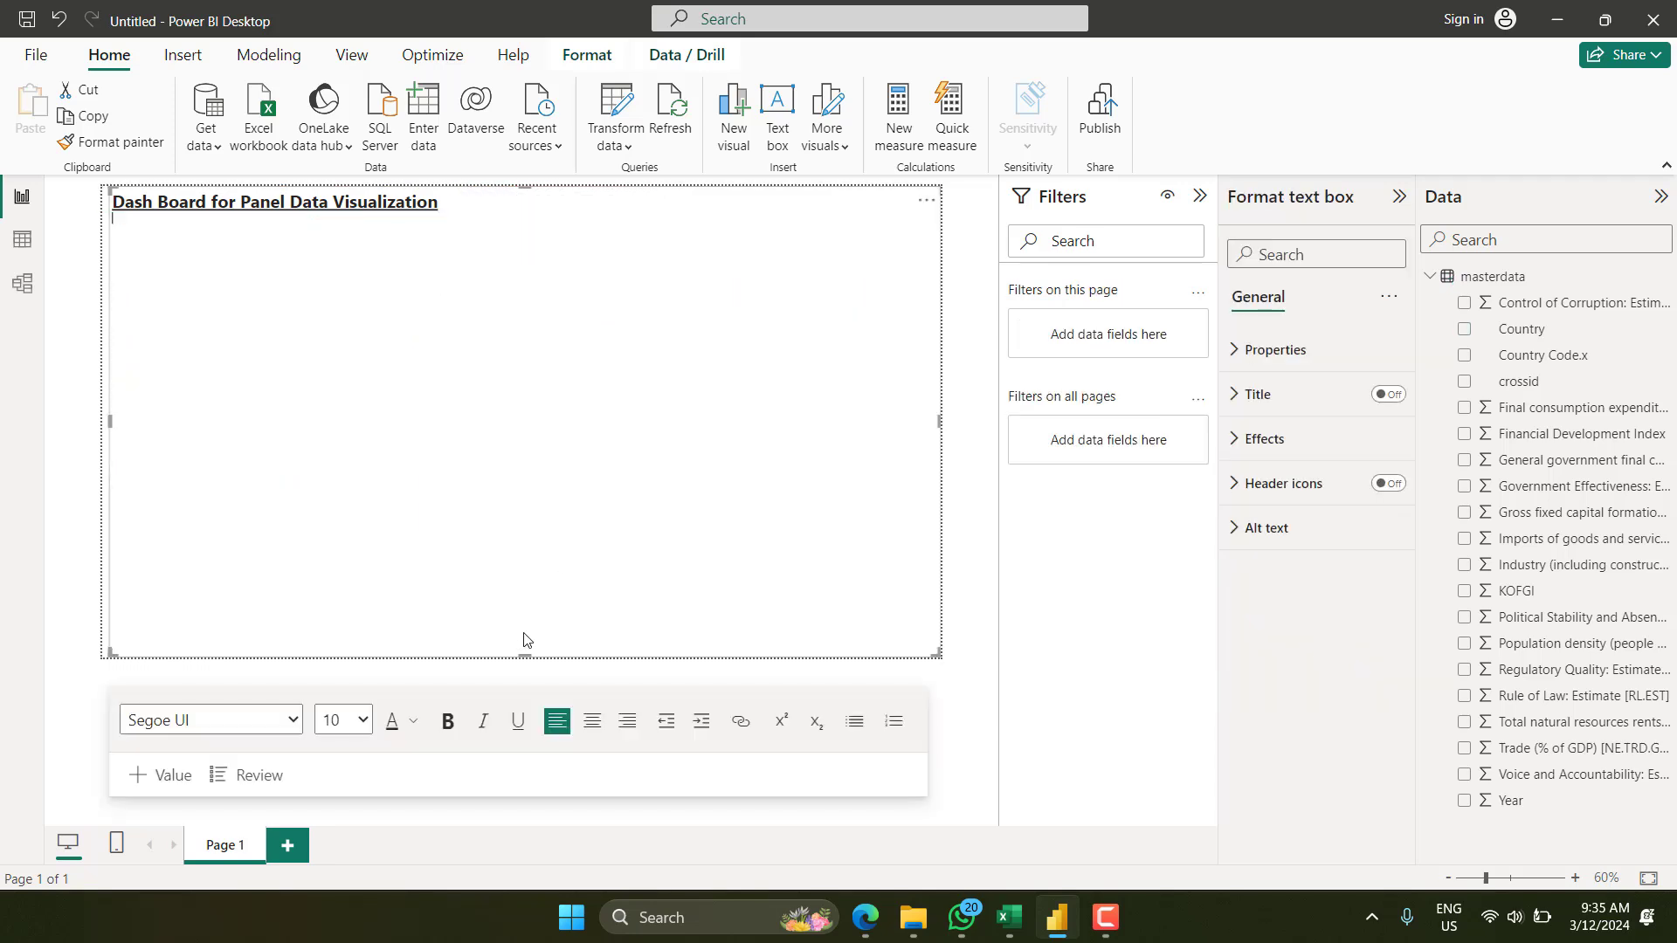
pyautogui.click(943, 748)
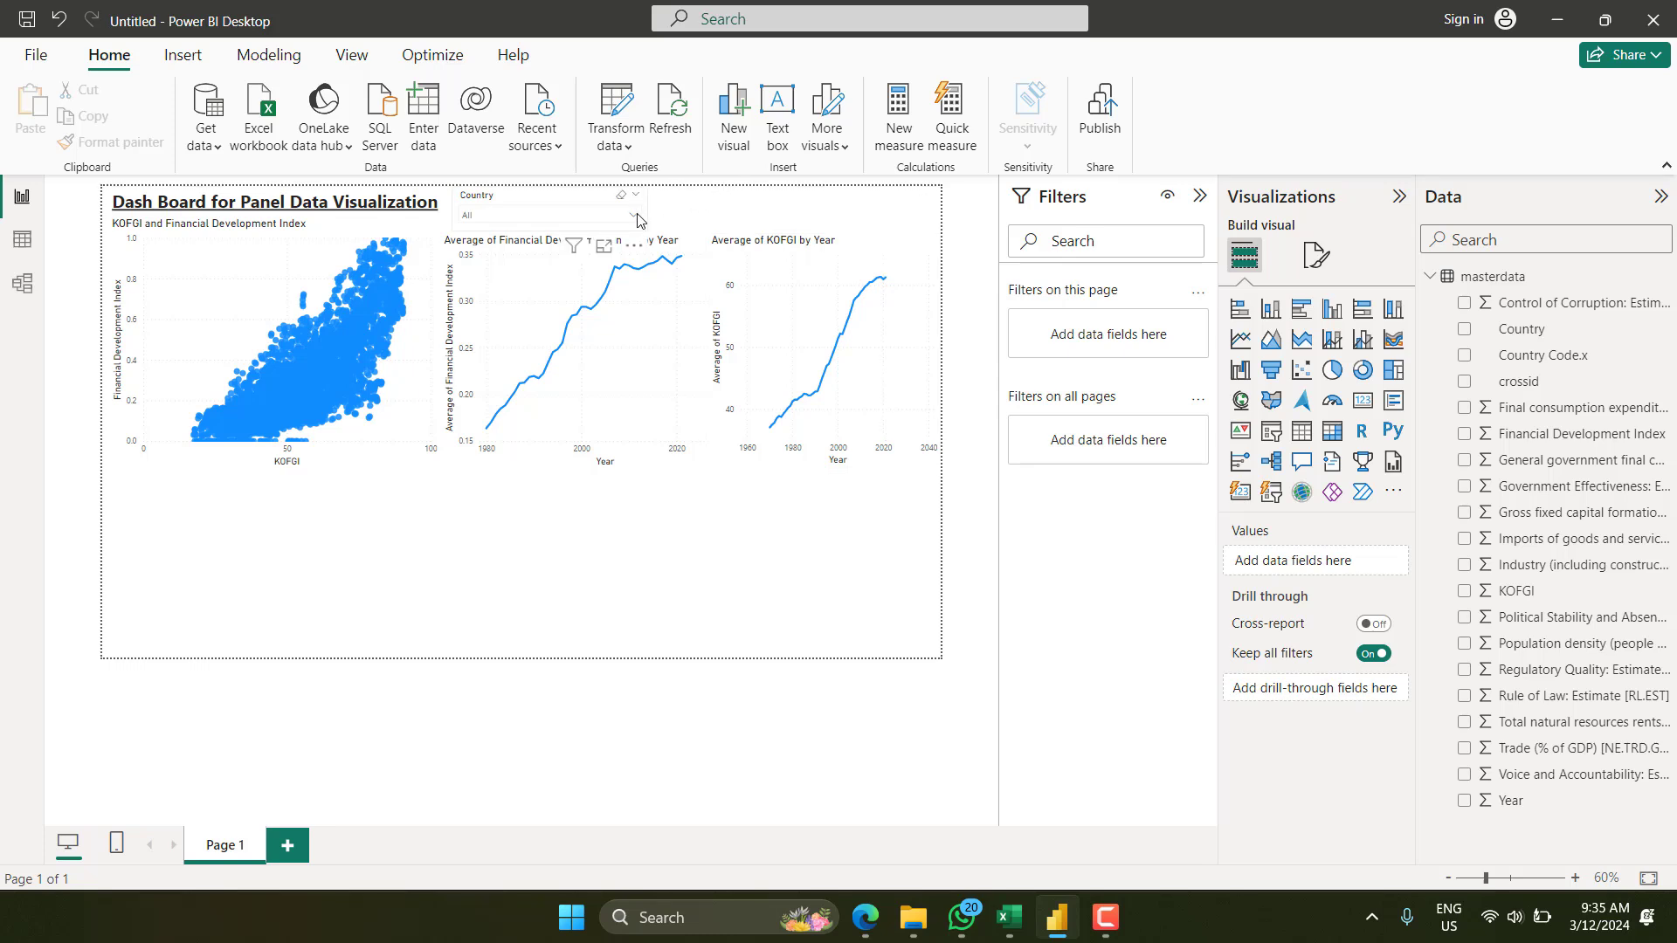
pyautogui.click(594, 215)
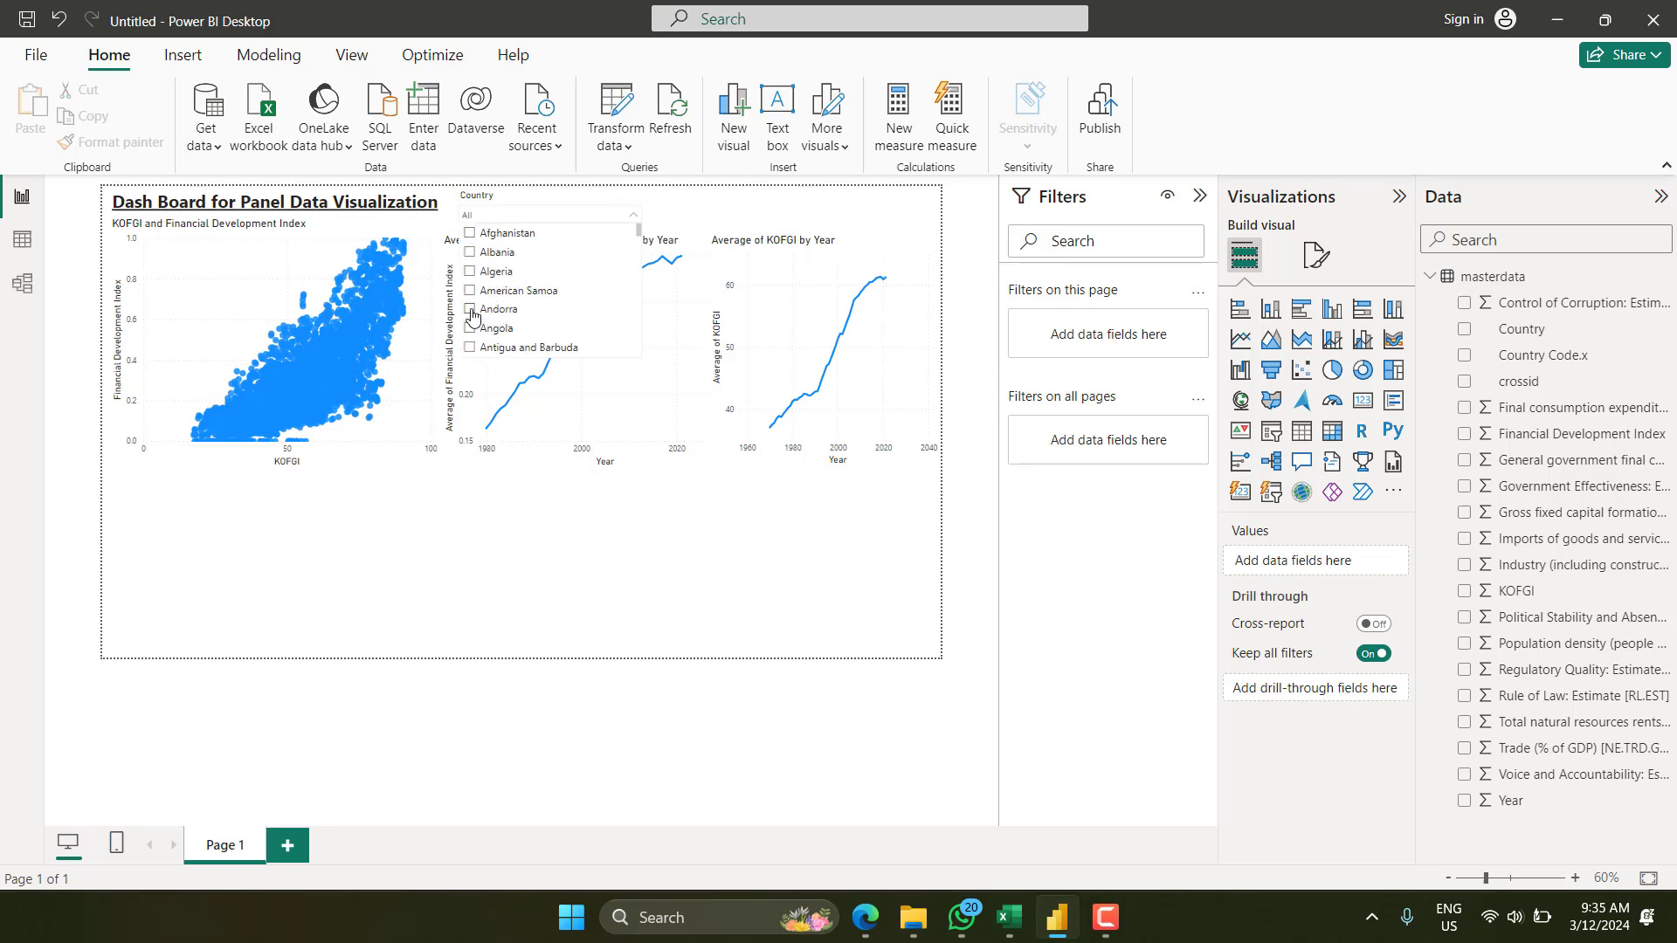
pyautogui.click(955, 732)
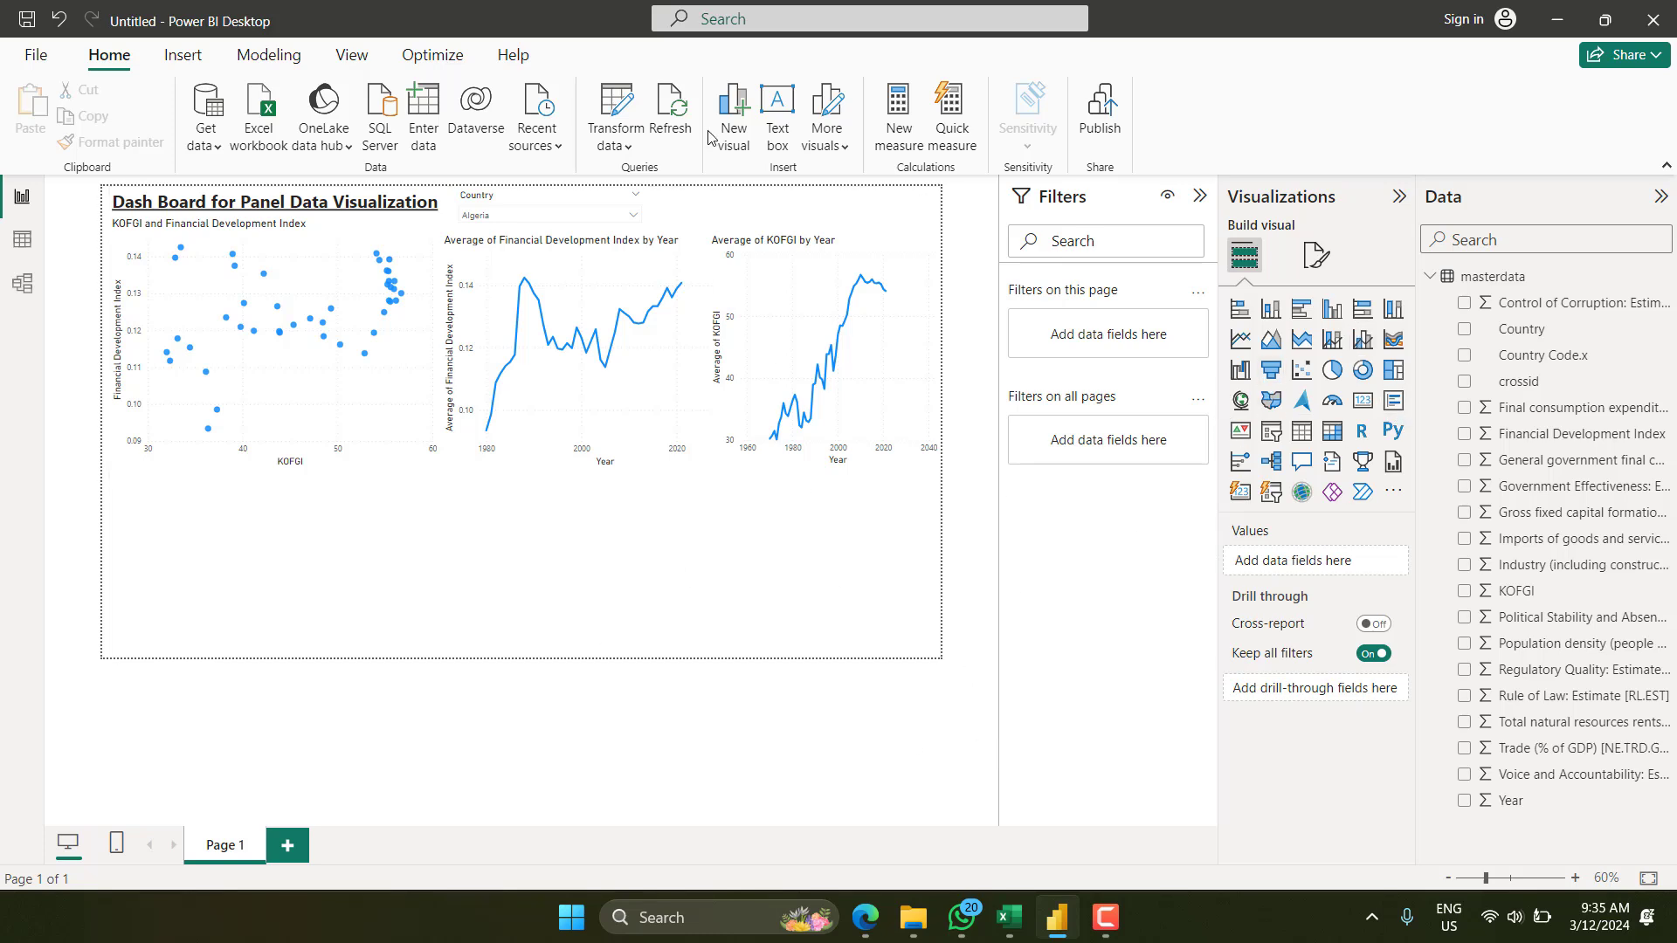
# Filter the dashboard to Angola, then clear it back to All countries.
pyautogui.click(631, 214)
pyautogui.click(494, 331)
pyautogui.click(686, 567)
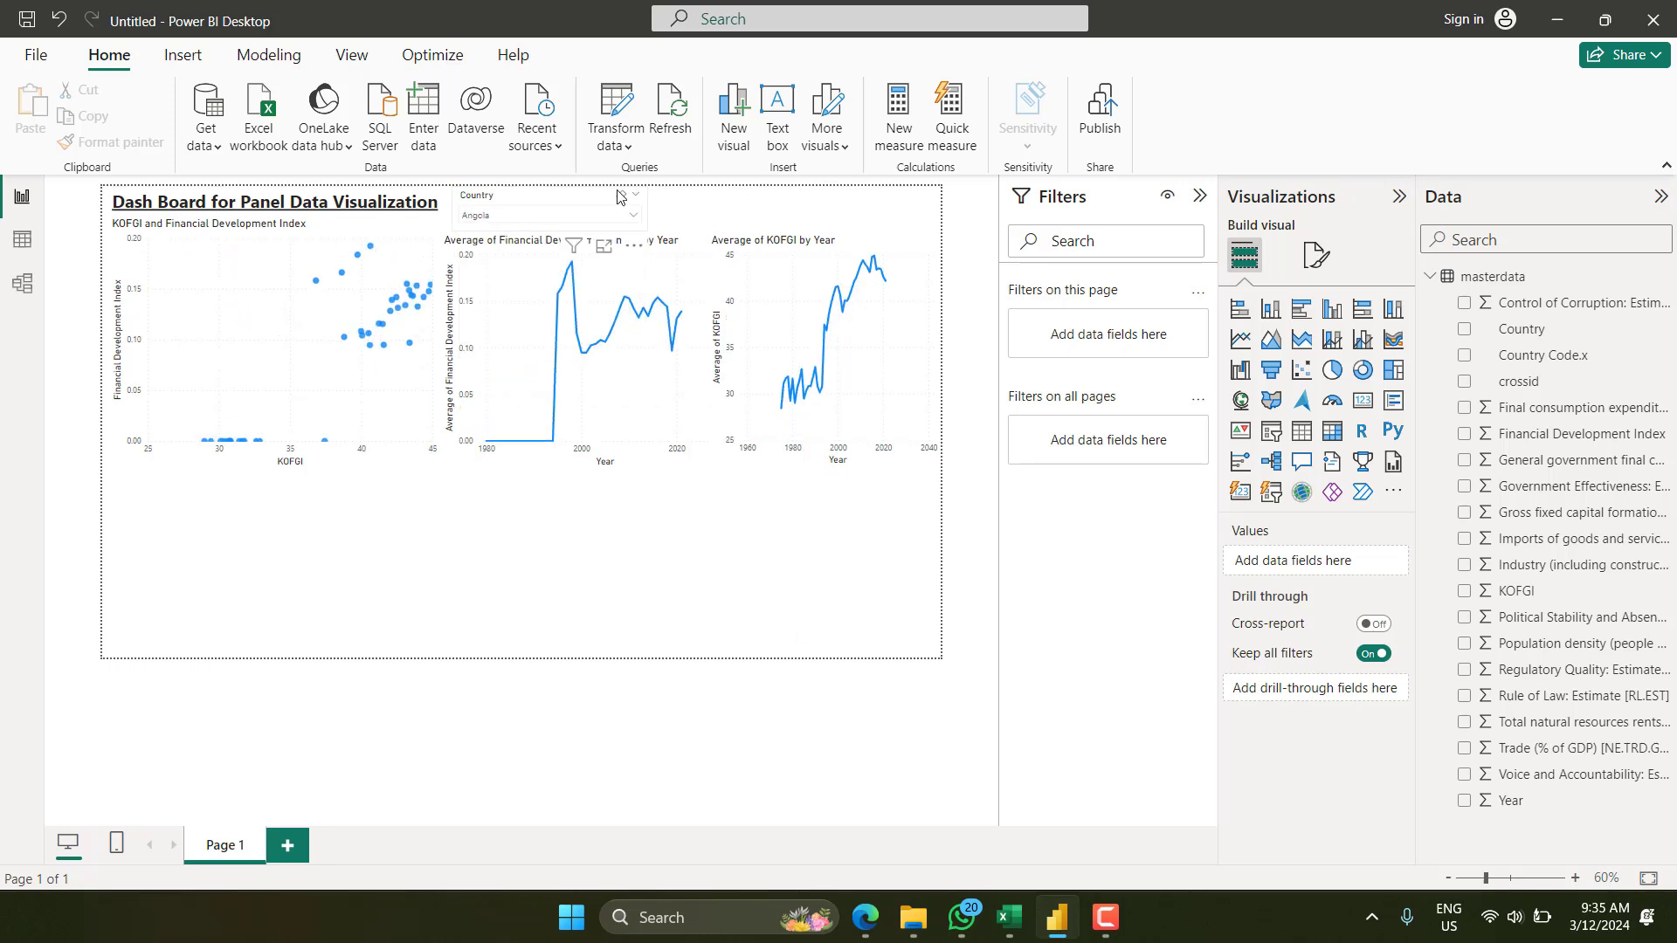
pyautogui.click(633, 215)
pyautogui.click(469, 330)
pyautogui.click(580, 550)
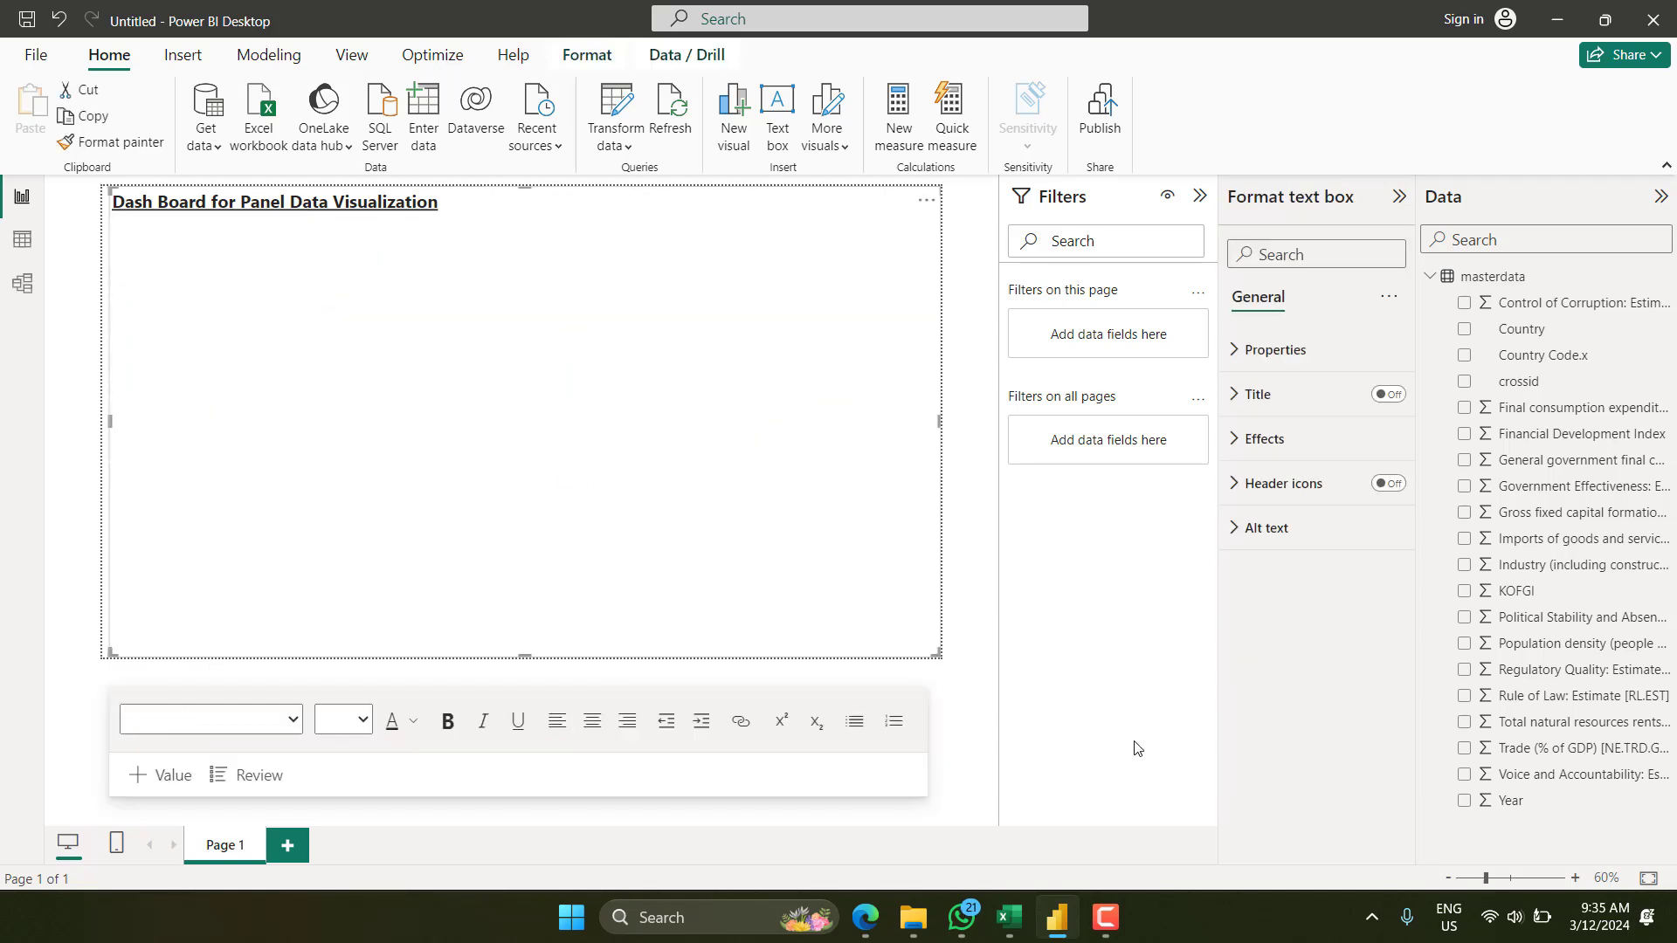
# Cross-filter the line charts from a scatter point, first 2009, then 2017.
pyautogui.click(980, 663)
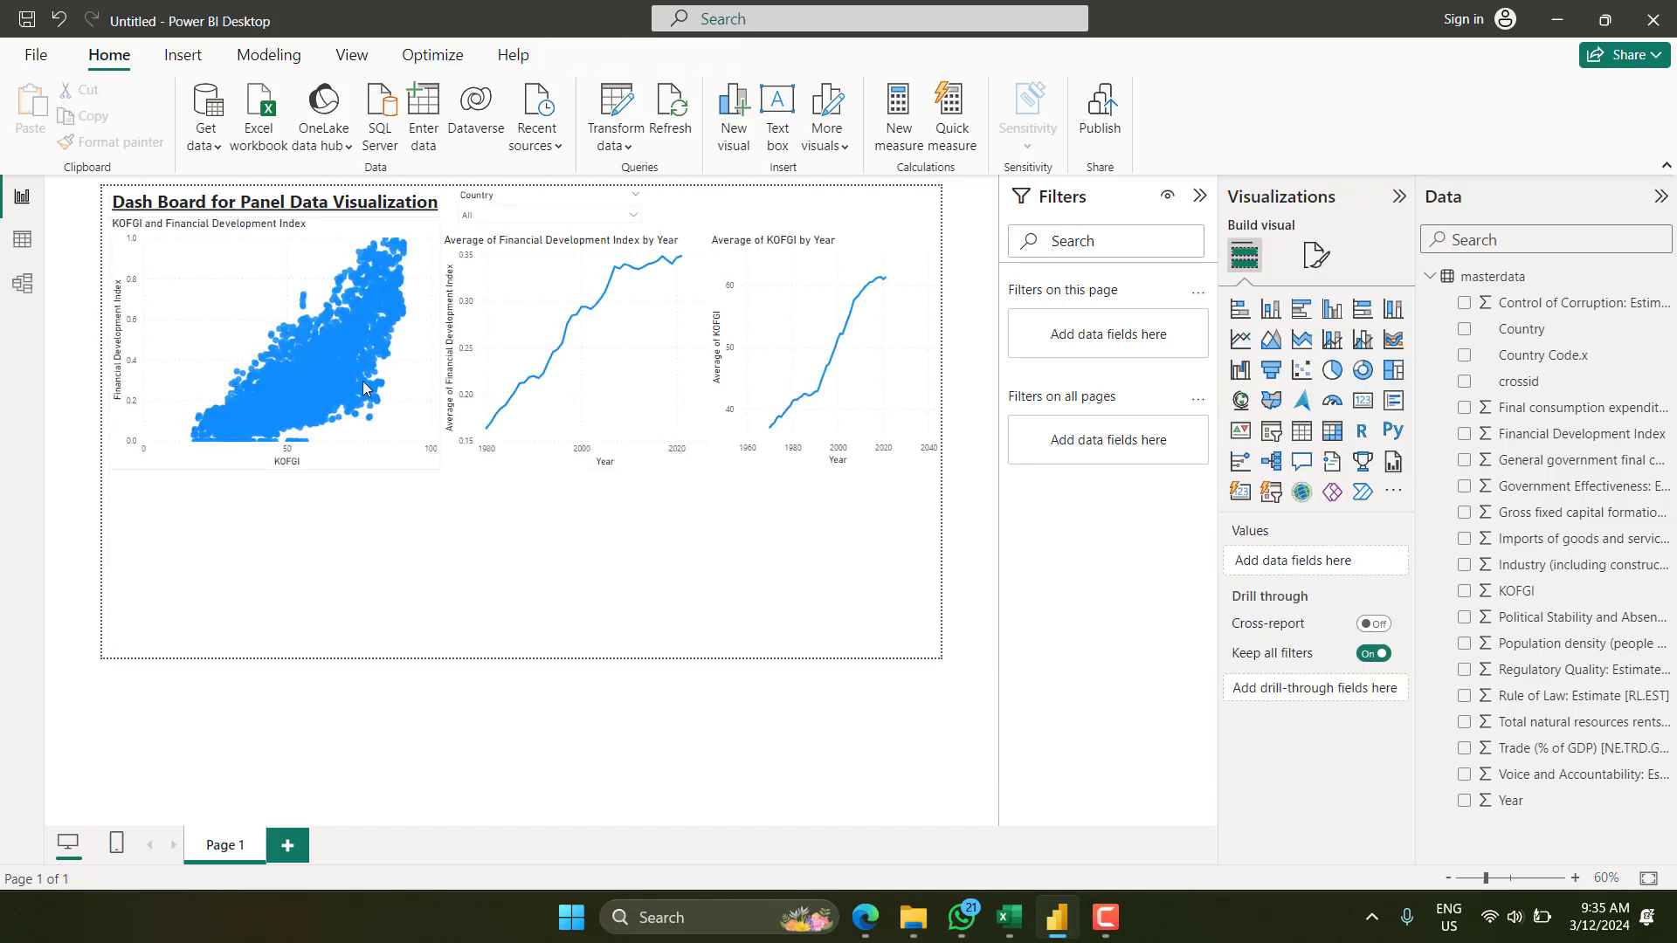
pyautogui.click(301, 338)
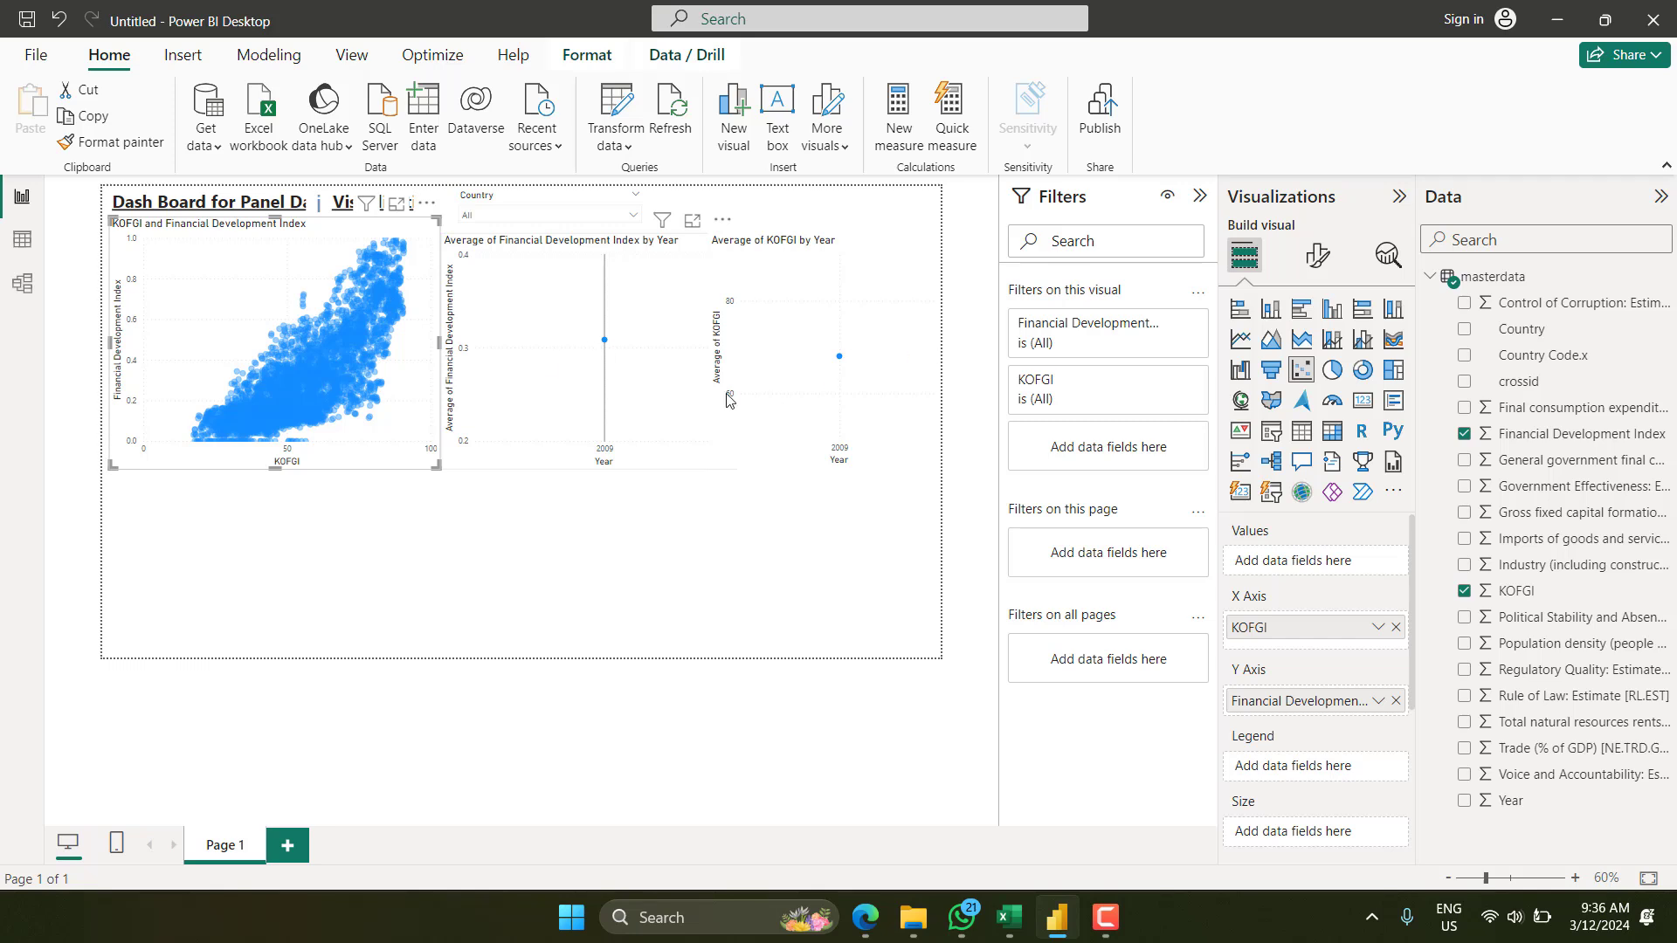
pyautogui.click(439, 349)
pyautogui.click(300, 346)
pyautogui.click(588, 381)
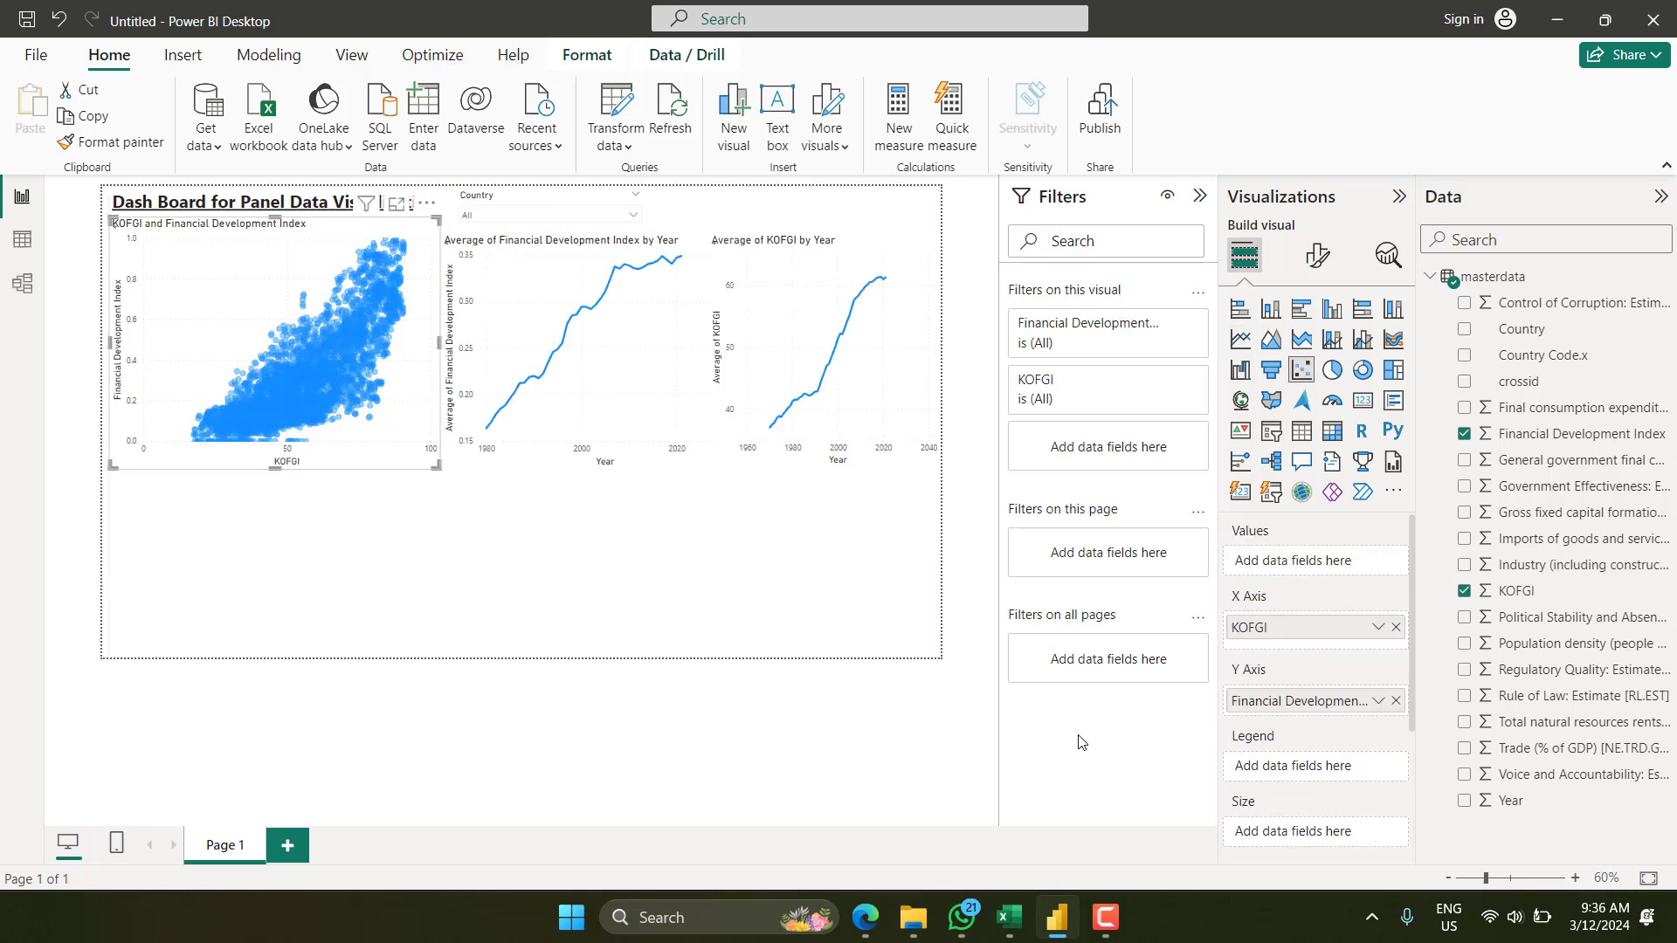
pyautogui.click(918, 727)
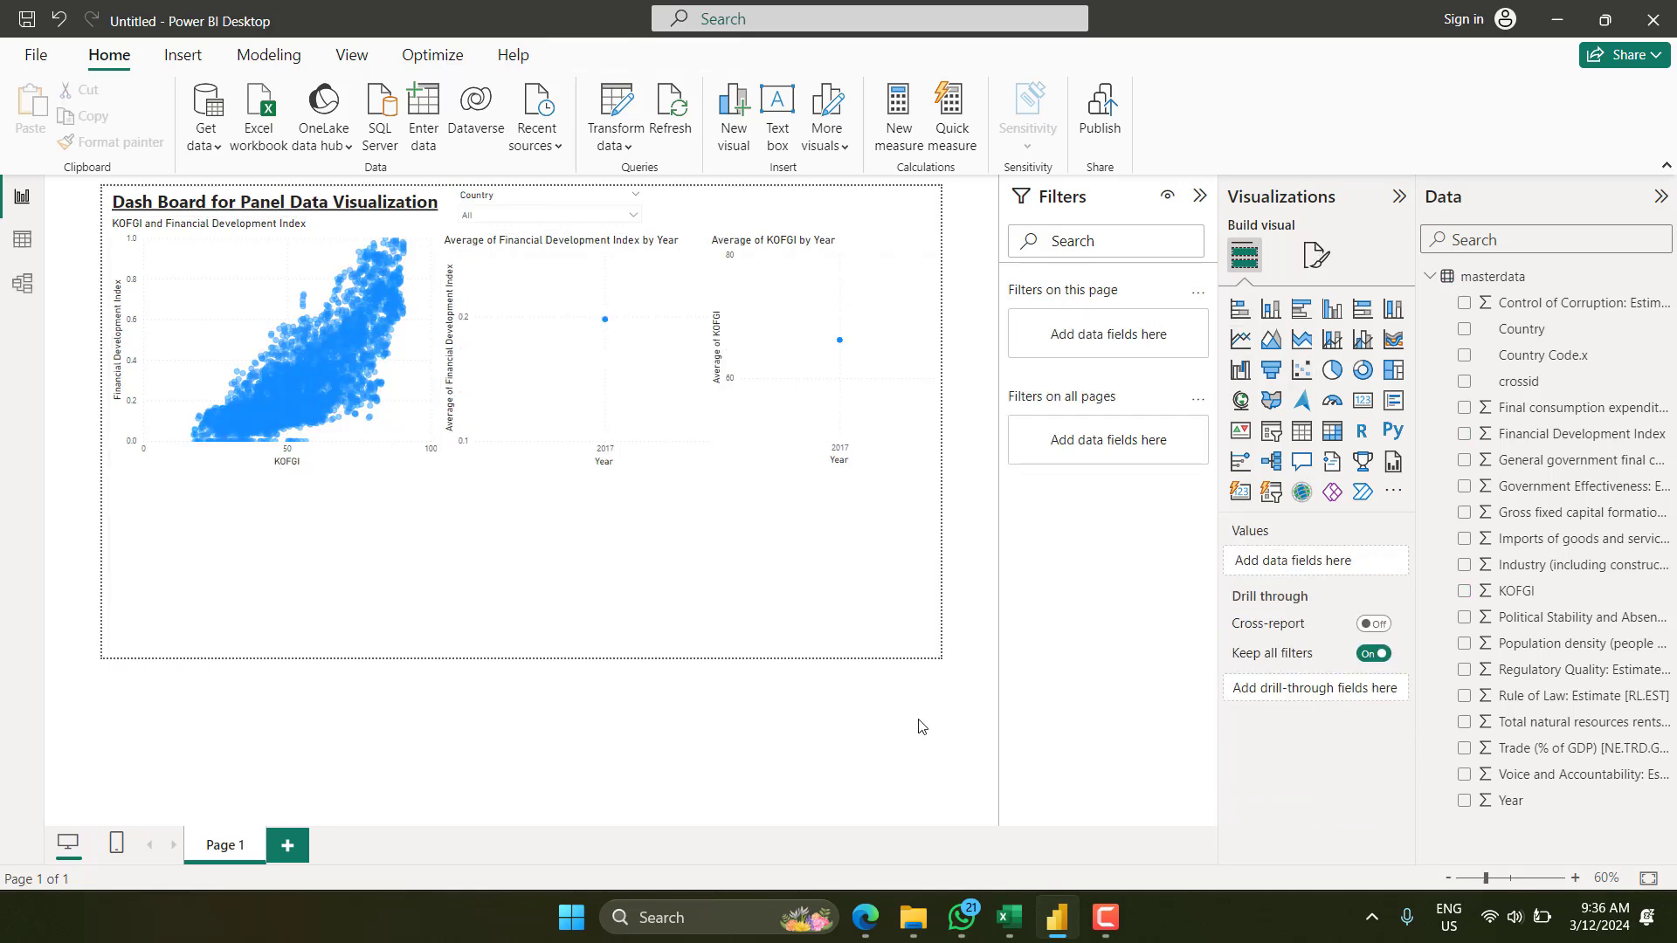